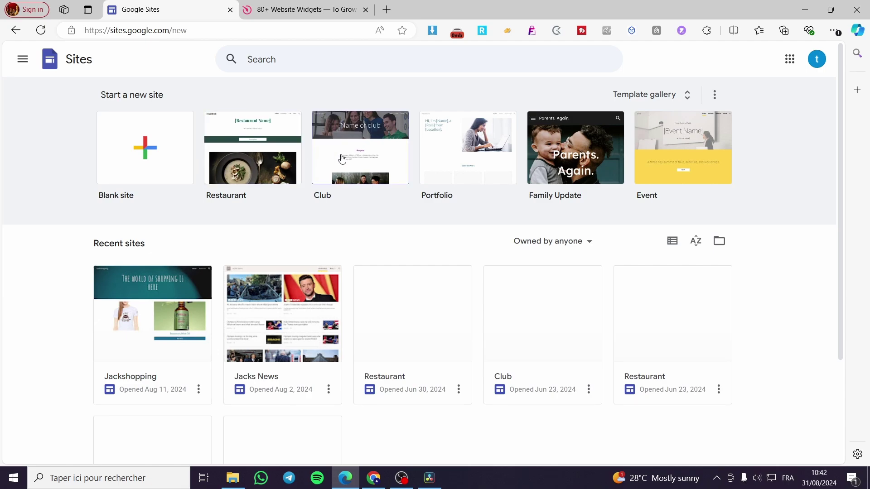
# - Open the full template gallery and look through the Personal, Work, Small business and Education templates
pyautogui.click(680, 95)
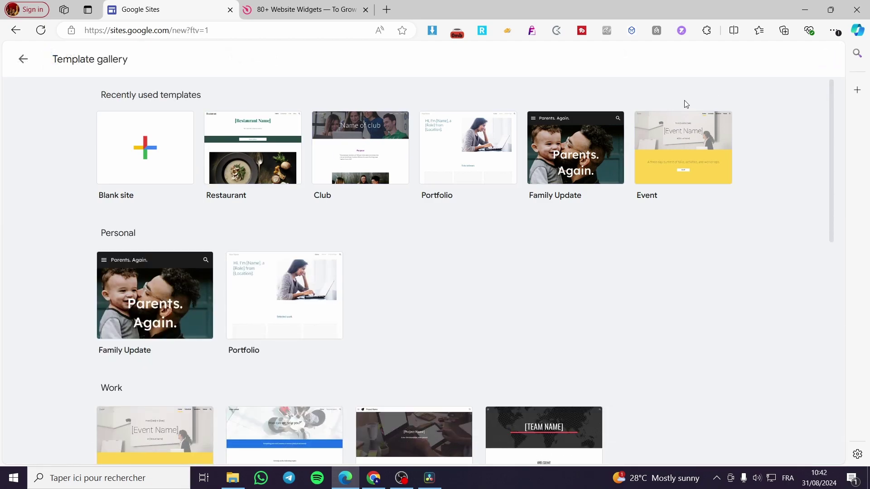
pyautogui.scroll(-2, 336, 195)
pyautogui.scroll(-5, 336, 195)
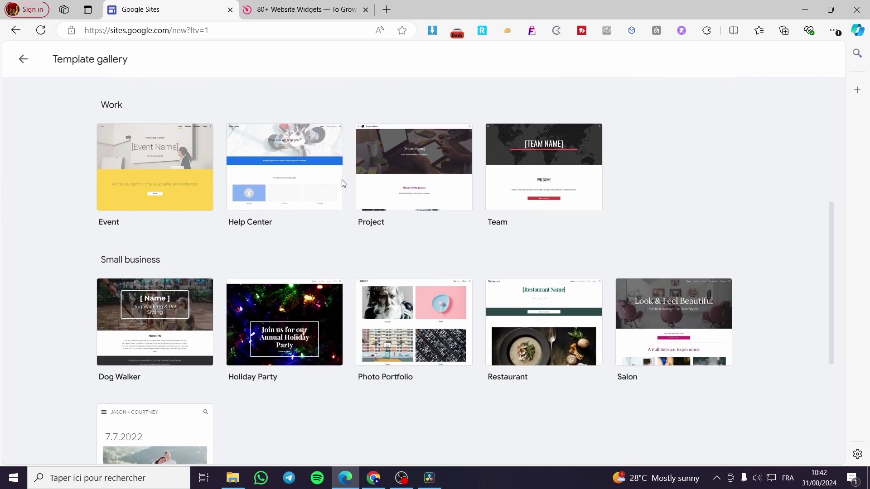
pyautogui.scroll(-5, 342, 185)
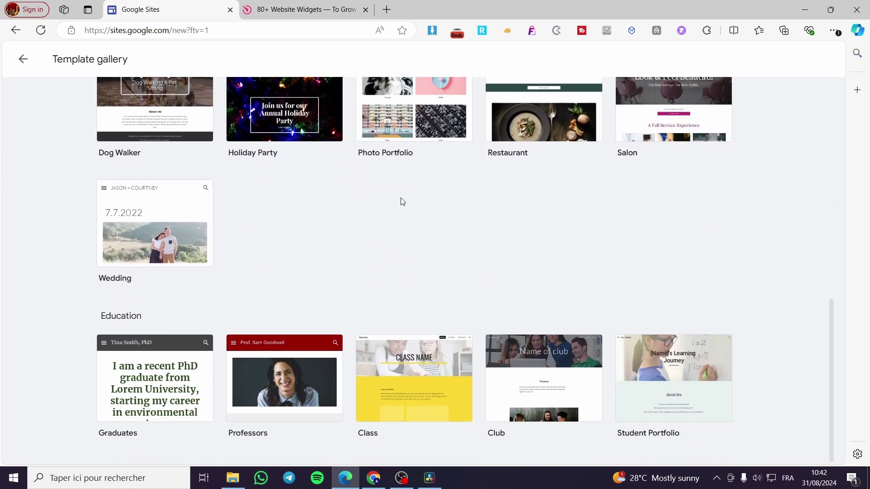
pyautogui.scroll(1, 538, 227)
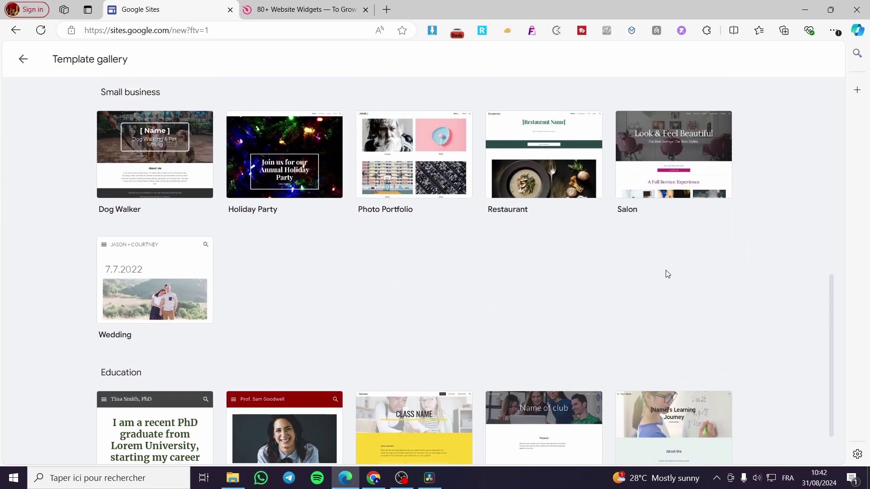
pyautogui.scroll(10, 450, 249)
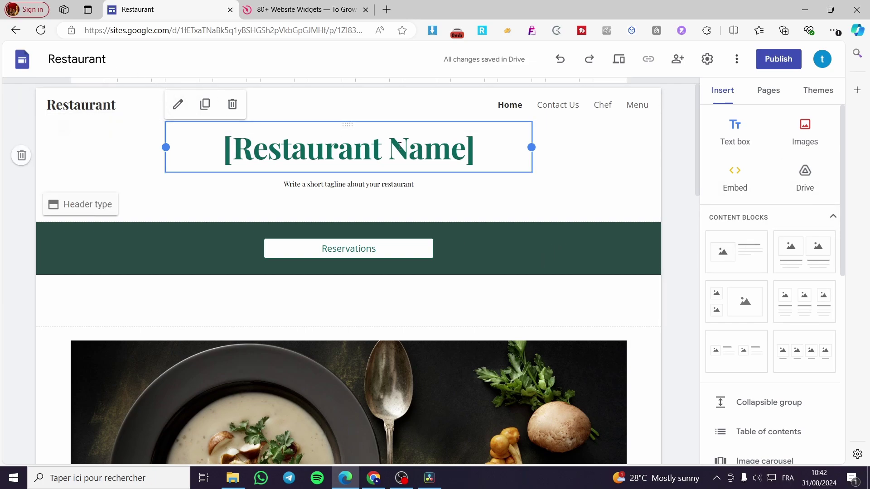
# - Replace the site name in the header with "Jacks Grills"
pyautogui.click(128, 105)
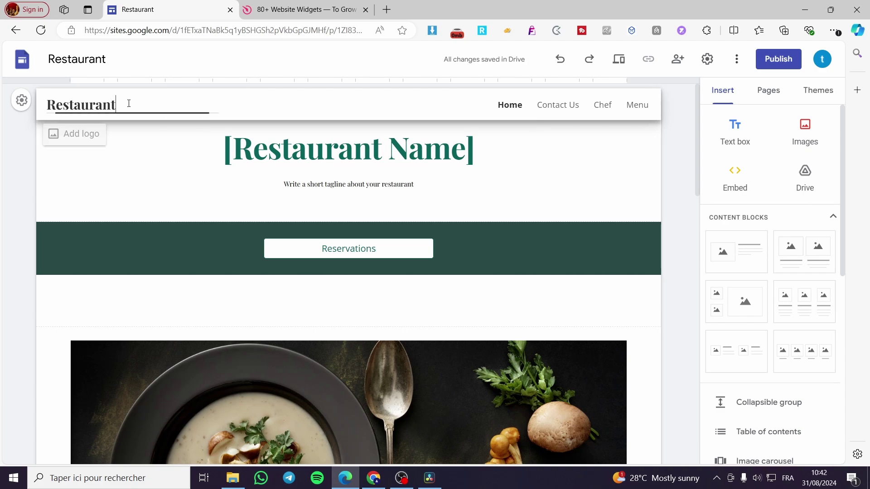
pyautogui.moveTo(128, 104); pyautogui.dragTo(46, 104)
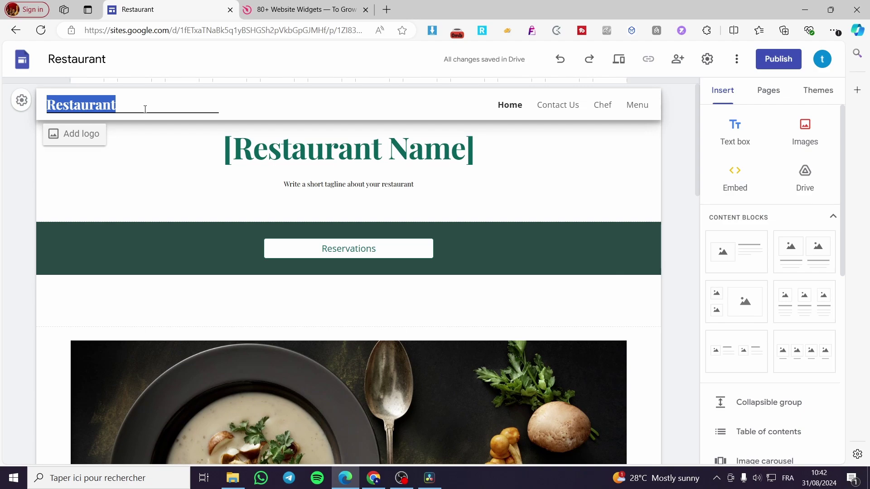
pyautogui.press('BackSpace')
pyautogui.write('Jack')
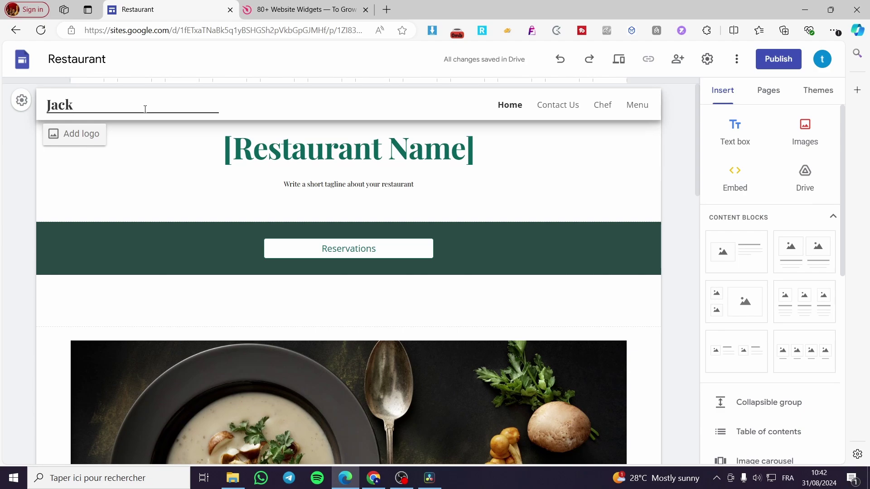
pyautogui.write('s')
pyautogui.write('re')
pyautogui.write(' rest')
pyautogui.press('BackSpace')
pyautogui.press('BackSpace')
pyautogui.press('BackSpace')
pyautogui.write('Grills')
# - Replace the "[Restaurant Name]" title placeholder on the home page with "Jacks Grills"
pyautogui.click(390, 148)
pyautogui.doubleClick(446, 151)
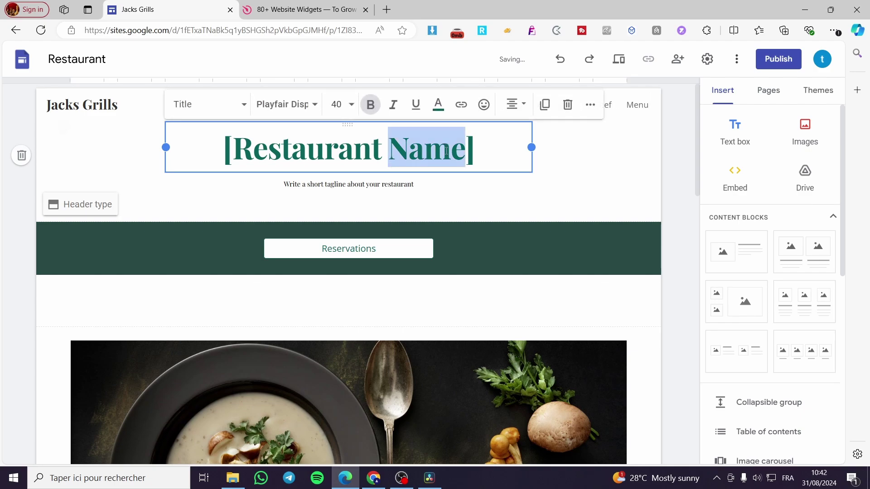
pyautogui.click(447, 151)
pyautogui.moveTo(467, 150); pyautogui.dragTo(305, 149)
pyautogui.click(479, 146)
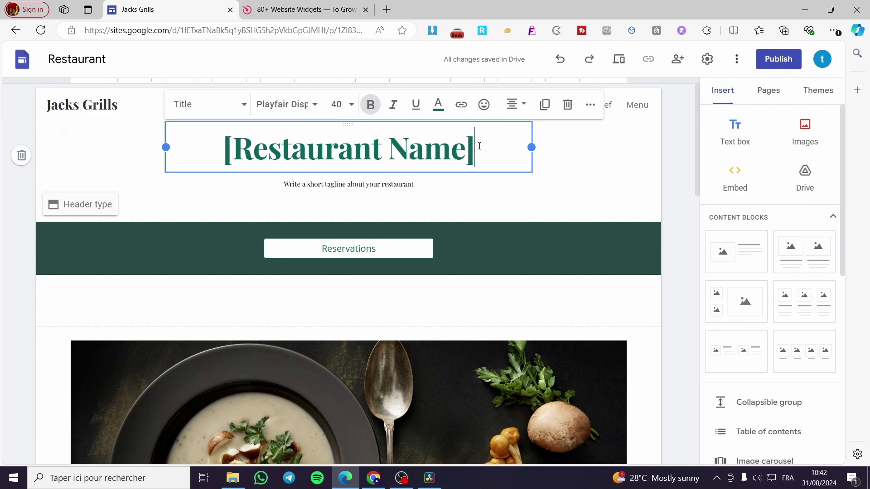
pyautogui.moveTo(480, 146); pyautogui.dragTo(218, 146)
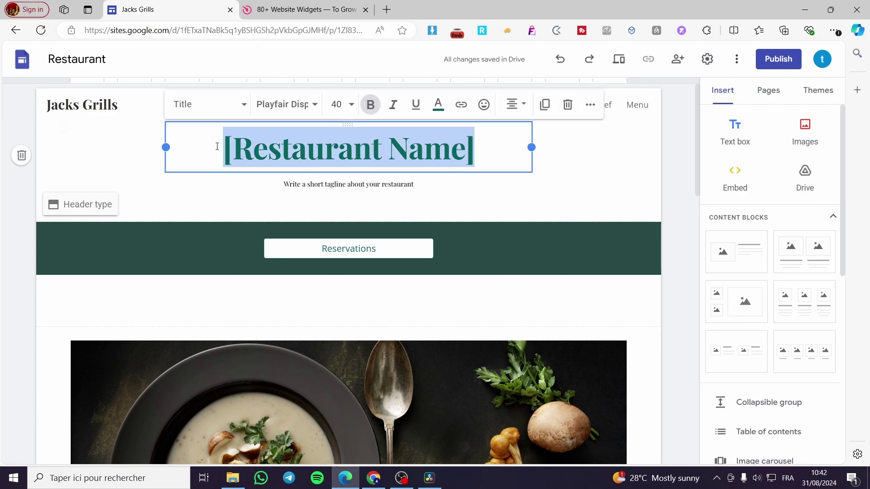
pyautogui.write('Jacks ')
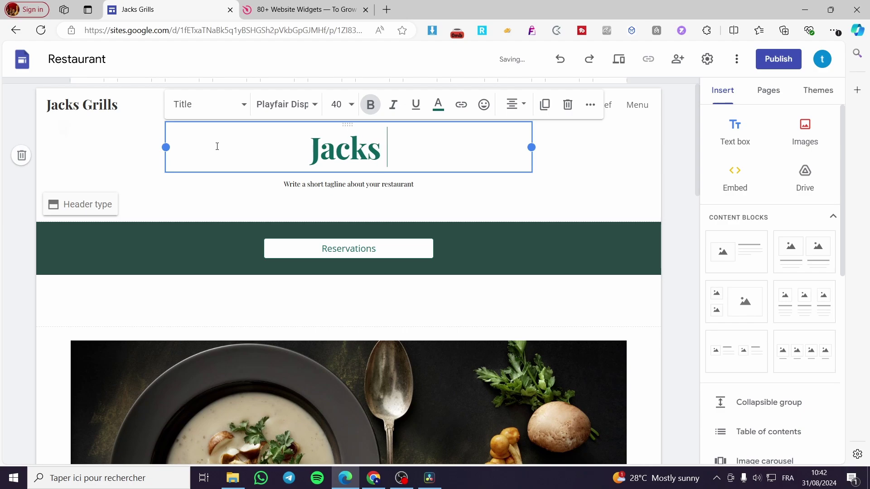
pyautogui.write('Grilss')
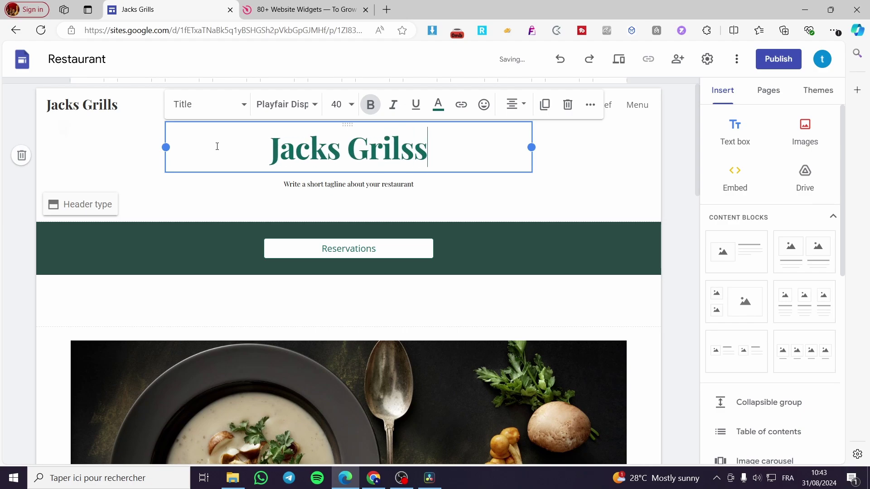
pyautogui.press('BackSpace')
pyautogui.press('BackSpace')
pyautogui.write('ls')
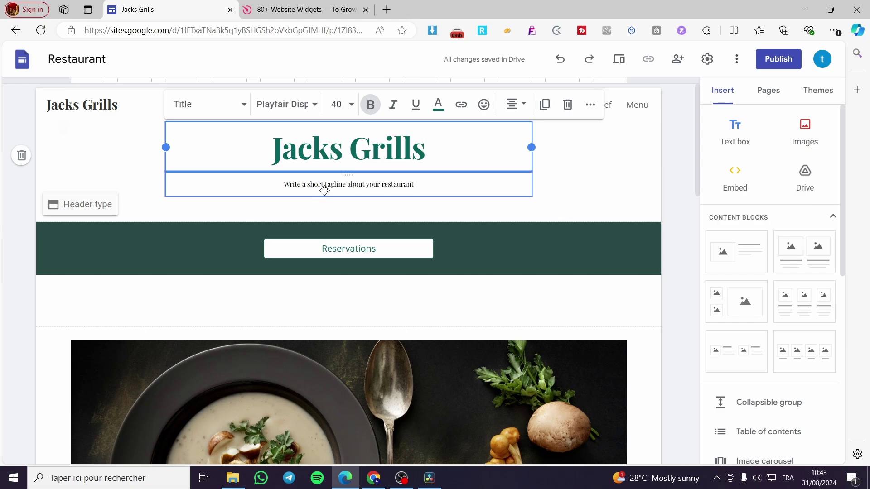
# - Replace the placeholder tagline under the title with "If it is not grilled it is not jacked"
pyautogui.click(413, 187)
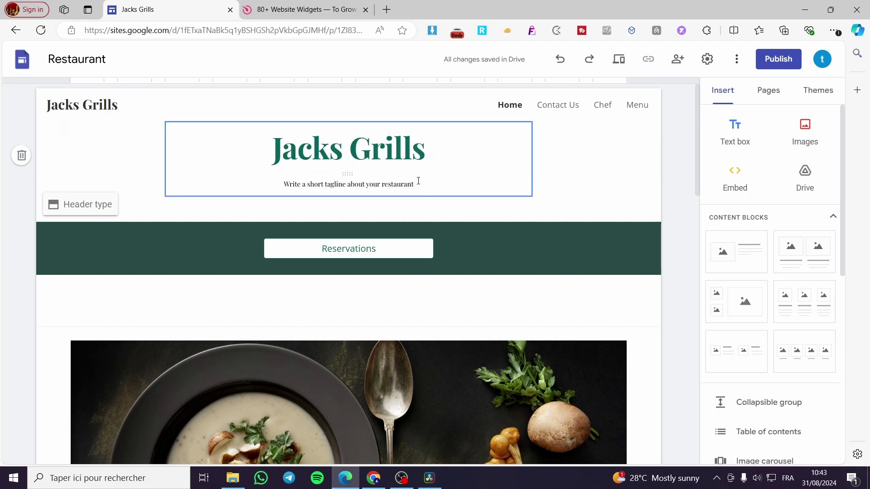
pyautogui.click(418, 183)
pyautogui.moveTo(417, 183); pyautogui.dragTo(281, 187)
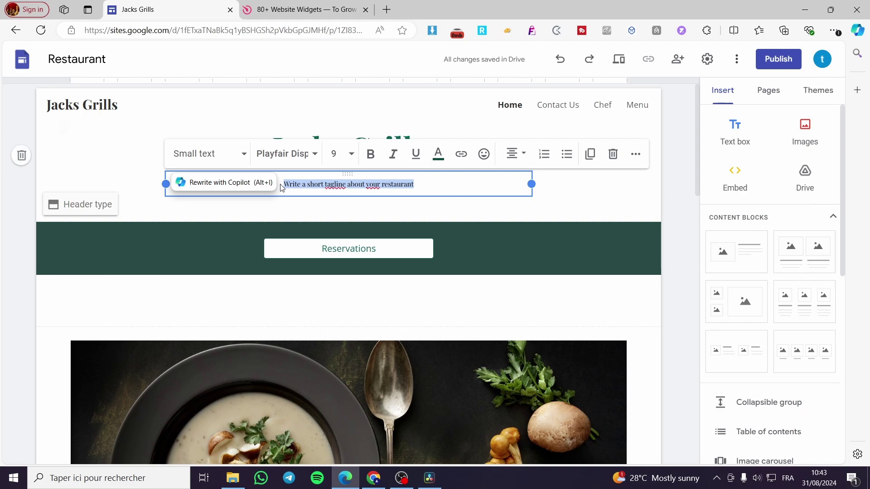
pyautogui.press('BackSpace')
pyautogui.write('If')
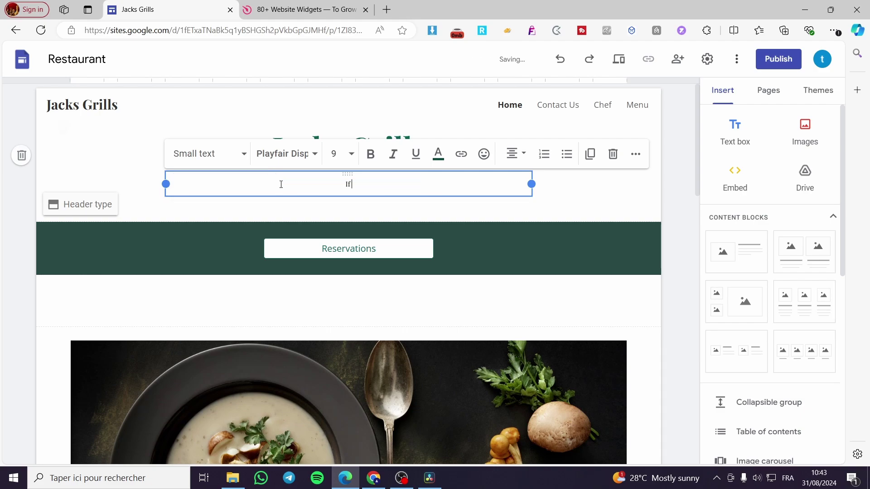
pyautogui.write(' it is ni')
pyautogui.press('BackSpace')
pyautogui.write('ot grilled it is not')
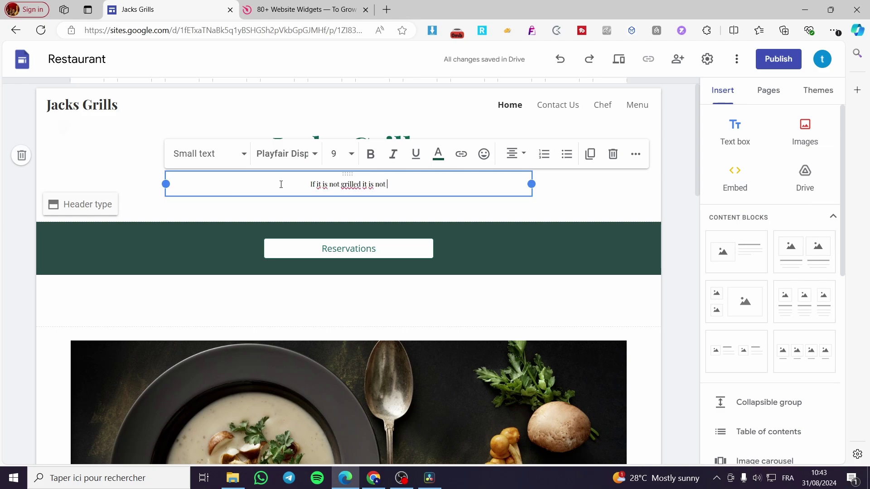
pyautogui.write(' jacked')
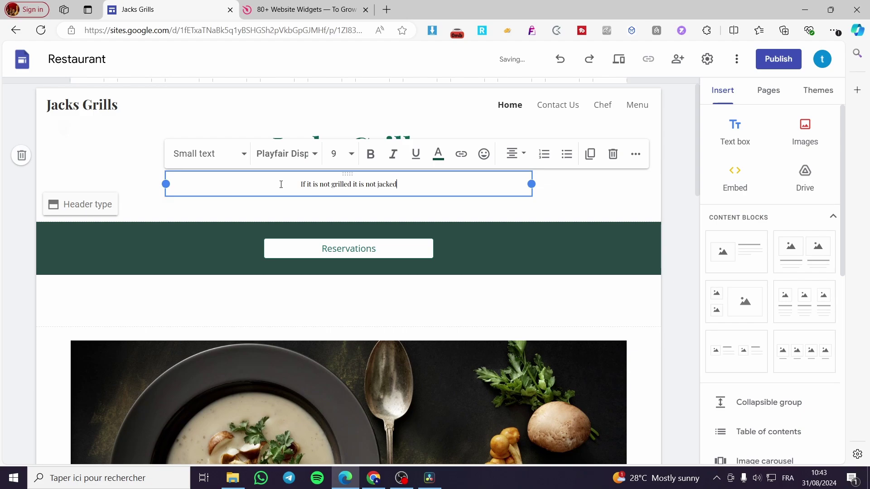
pyautogui.click(561, 206)
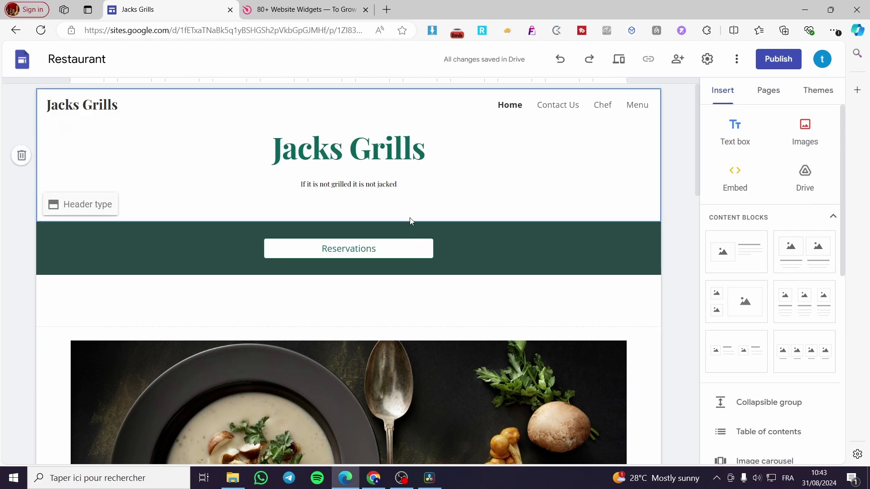
# - Remove the Reservations button and the empty section between the header and the soup photo
pyautogui.click(386, 252)
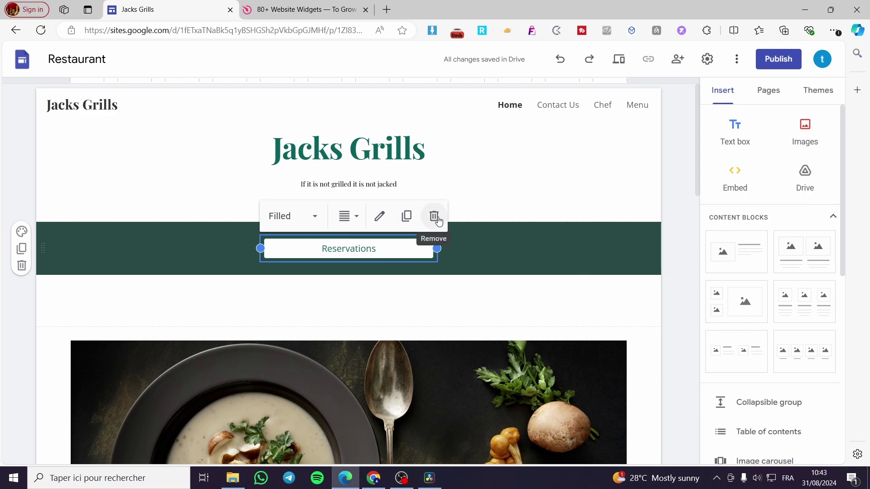
pyautogui.click(439, 220)
pyautogui.click(459, 245)
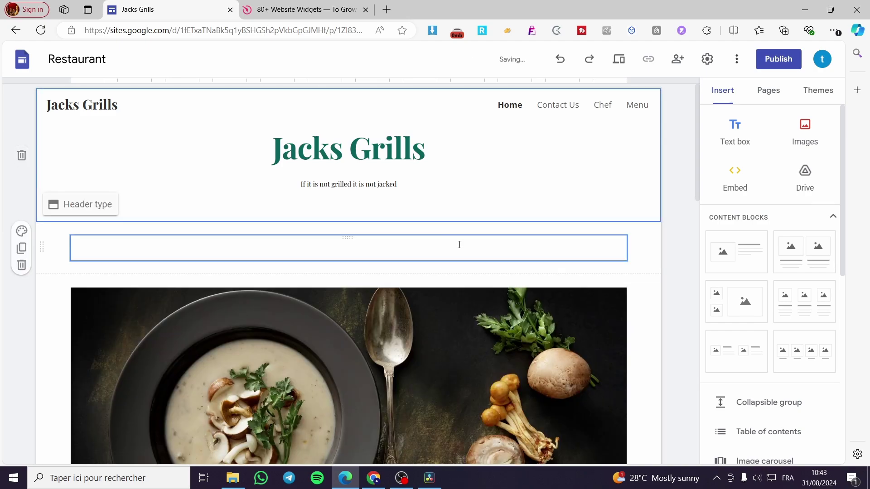
pyautogui.click(518, 217)
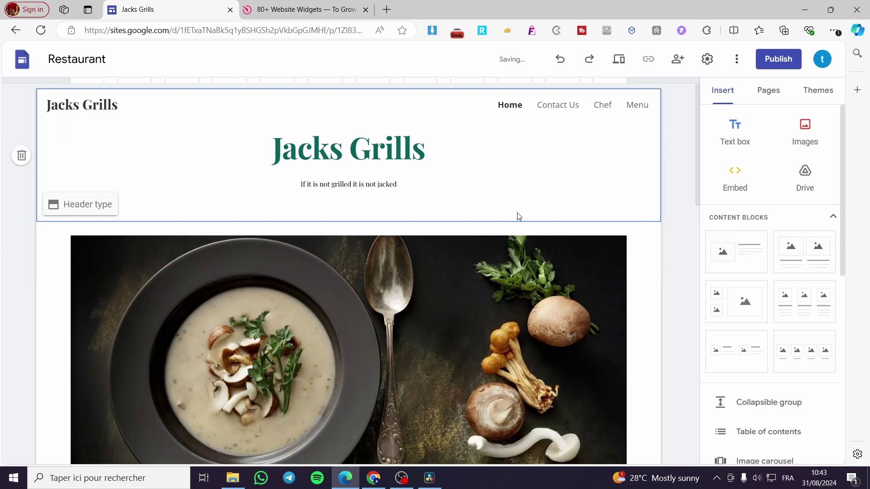
# - Try adjusting the crop zoom of the large soup photo below the header
pyautogui.scroll(-4, 592, 249)
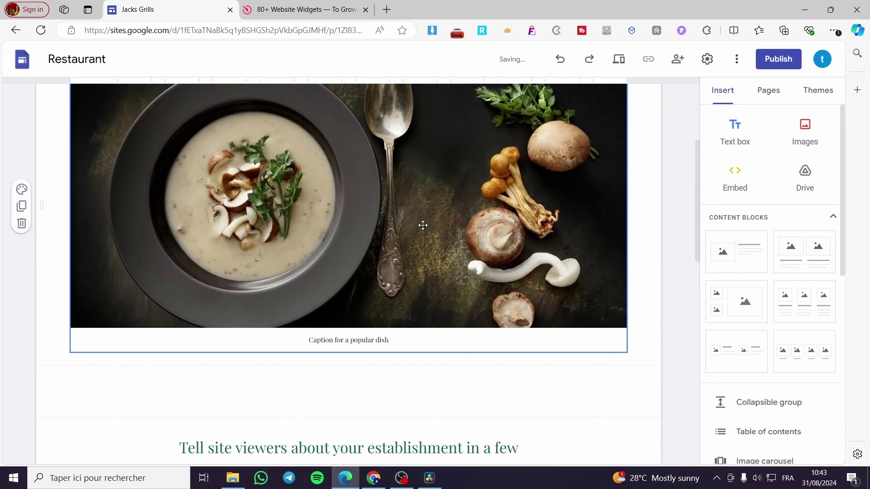
pyautogui.scroll(3, 419, 225)
pyautogui.doubleClick(402, 248)
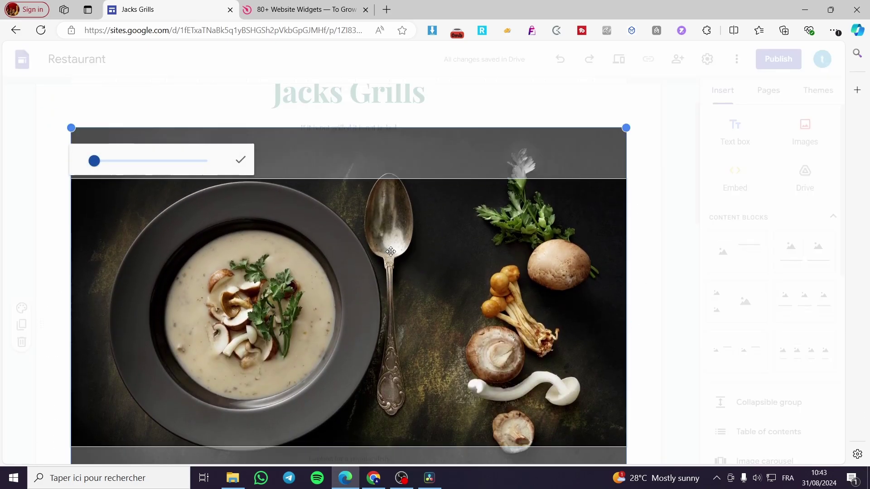
pyautogui.moveTo(94, 161)
pyautogui.mouseDown()
pyautogui.moveTo(114, 162)
pyautogui.moveTo(93, 161)
pyautogui.mouseUp()
pyautogui.click(649, 208)
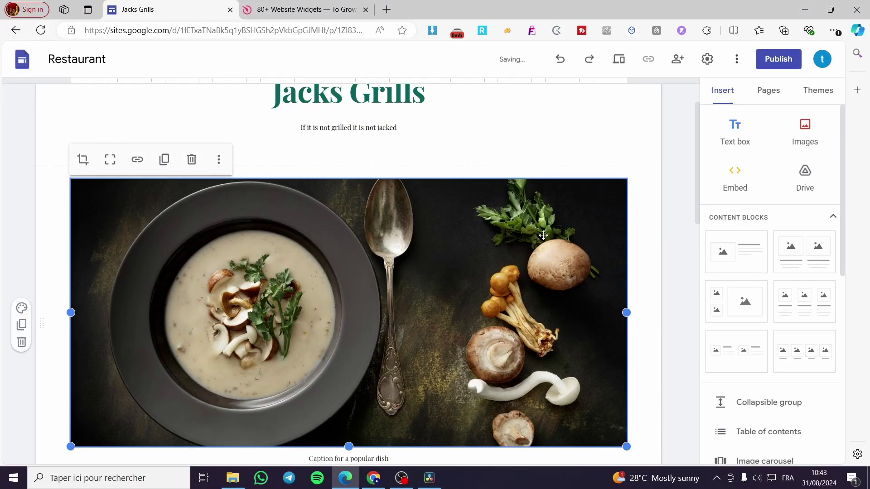
# - Replace the caption under the soup photo with "Welcome to a restaurant of the world best chefs"
pyautogui.scroll(-1, 461, 314)
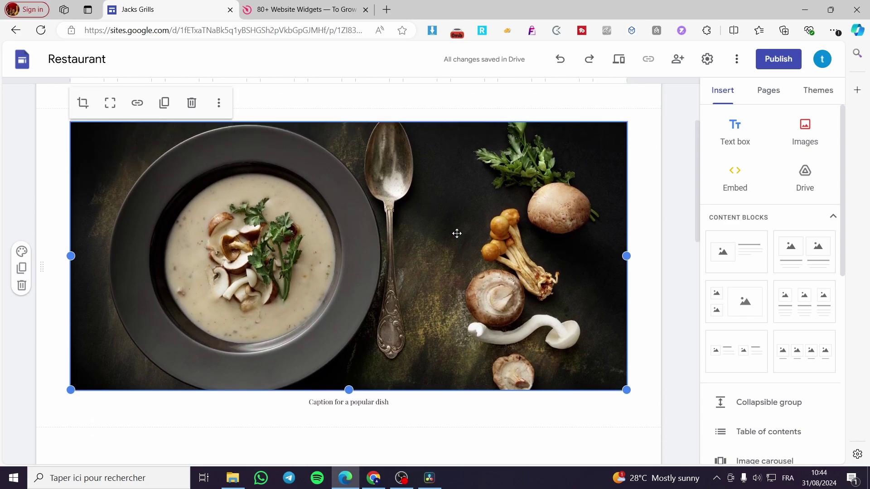
pyautogui.click(367, 406)
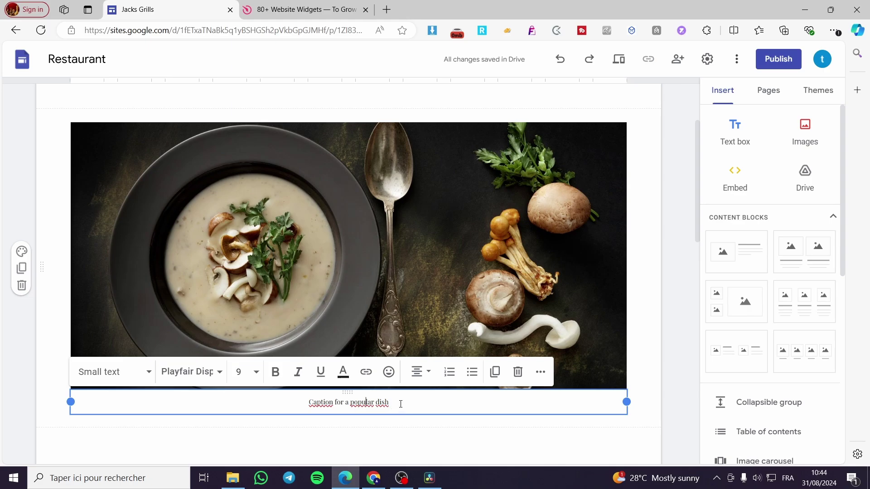
pyautogui.moveTo(396, 404); pyautogui.dragTo(307, 400)
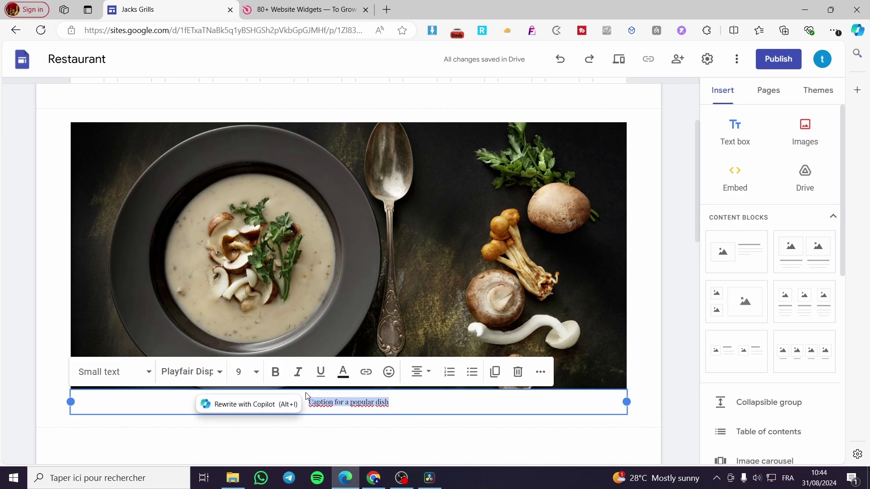
pyautogui.write('Welc')
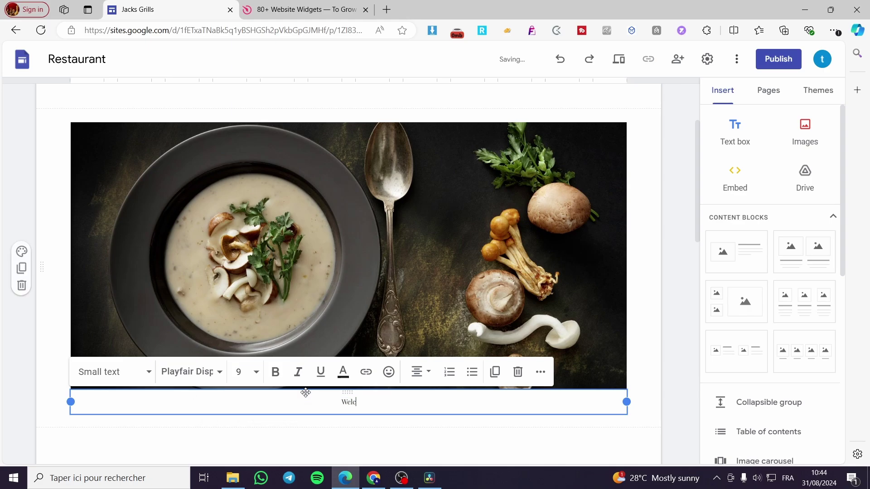
pyautogui.write('ome to a restaurant of the worl')
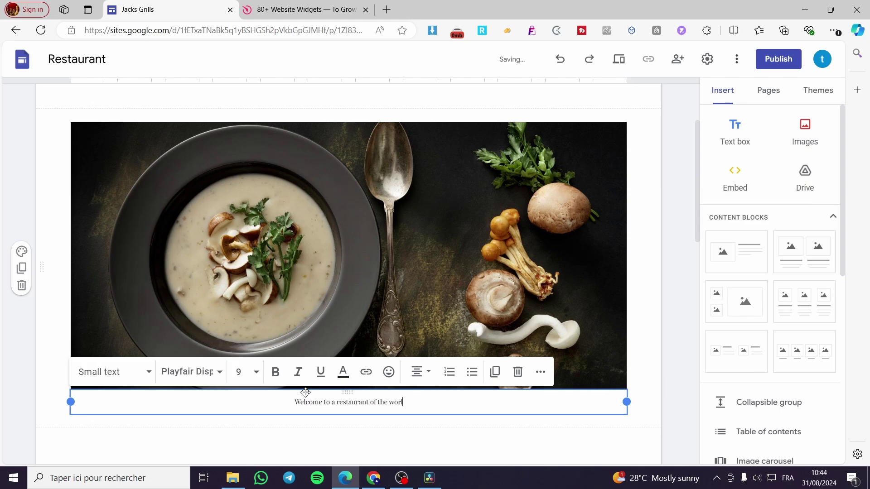
pyautogui.write('d best chefs')
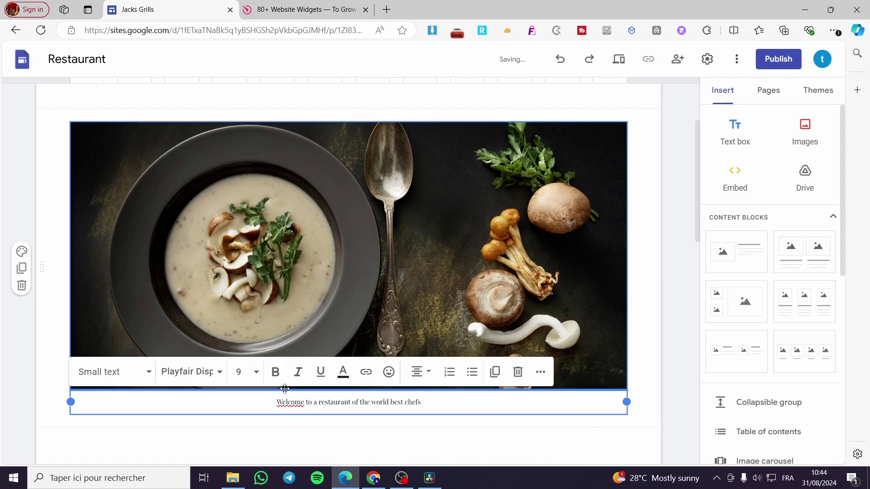
pyautogui.scroll(-6, 669, 313)
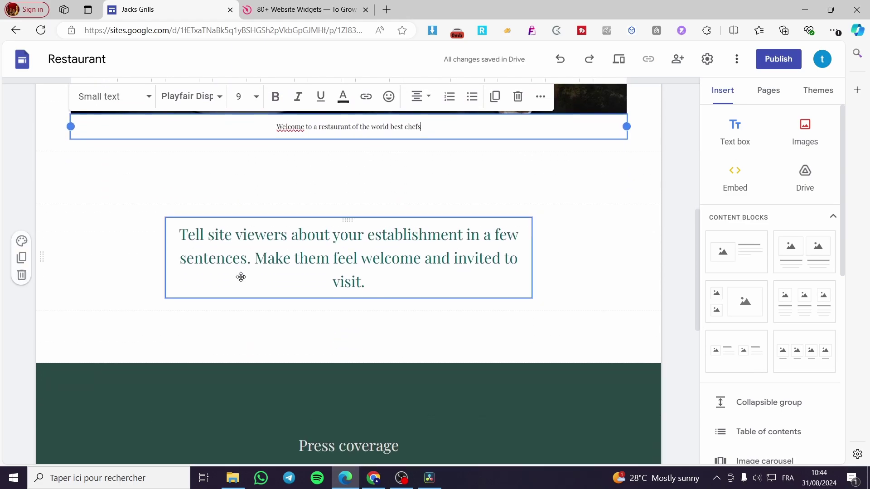
pyautogui.click(604, 258)
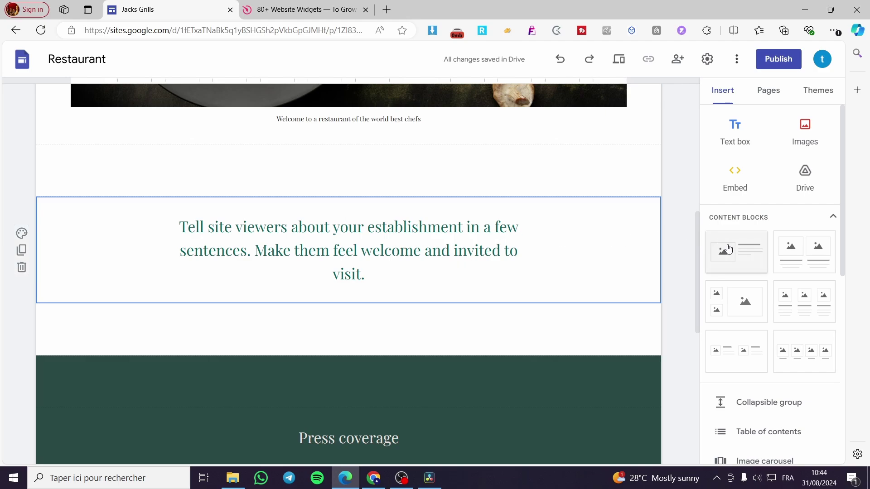
pyautogui.scroll(-1, 818, 213)
pyautogui.scroll(1, 818, 213)
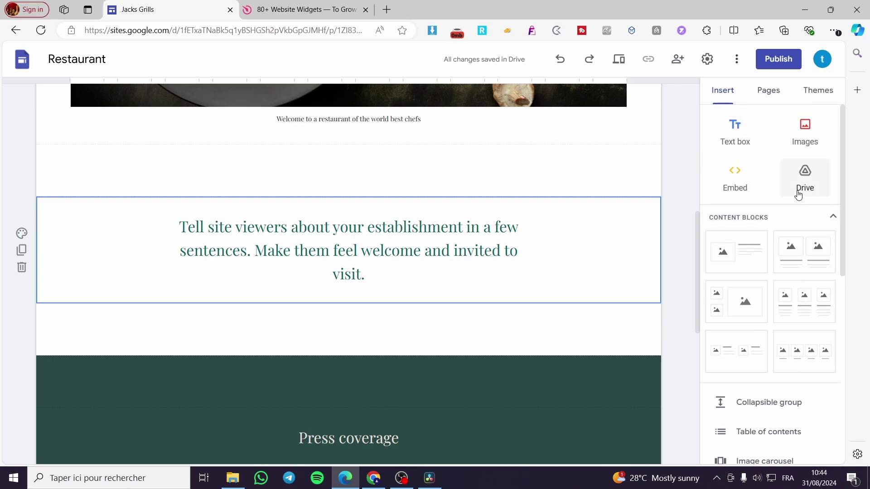
# - Delete the green introduction text and the two empty sections between the soup photo and the Press coverage section
pyautogui.click(422, 234)
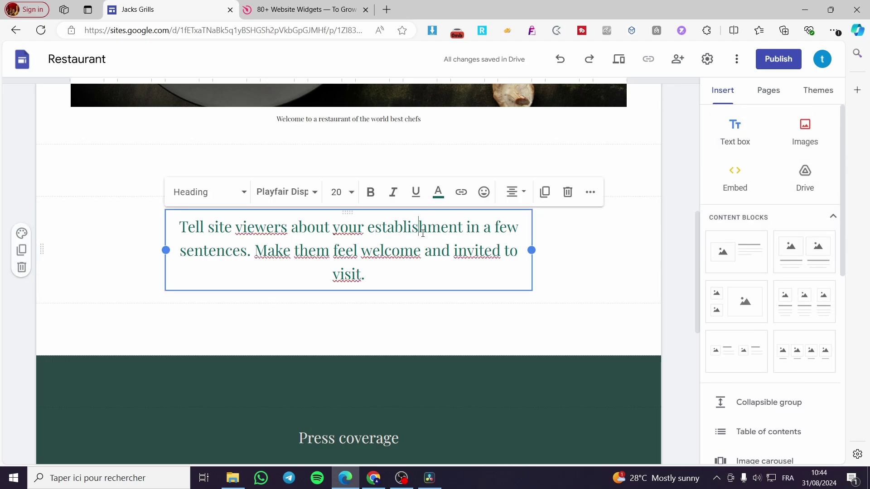
pyautogui.click(569, 202)
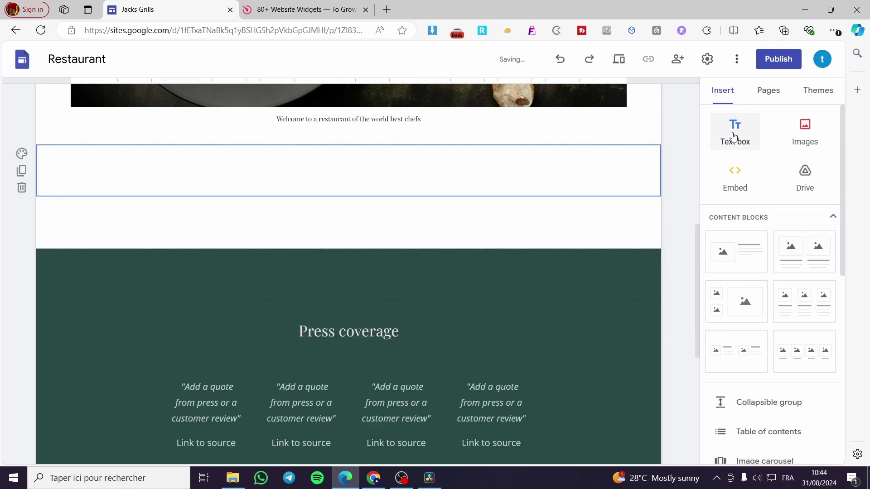
pyautogui.click(602, 169)
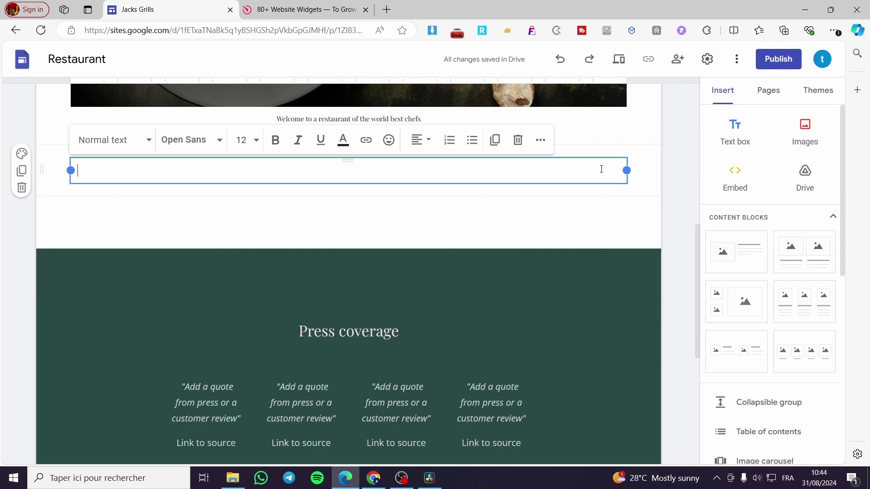
pyautogui.click(519, 148)
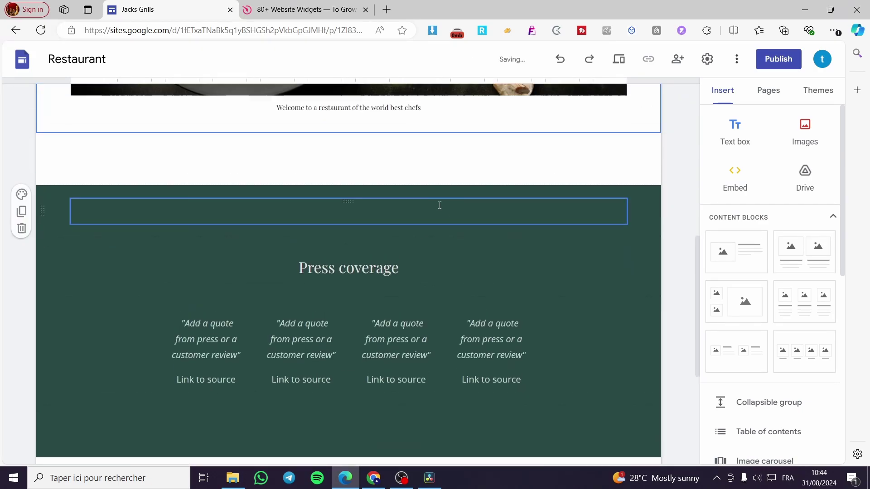
pyautogui.click(421, 199)
pyautogui.click(517, 172)
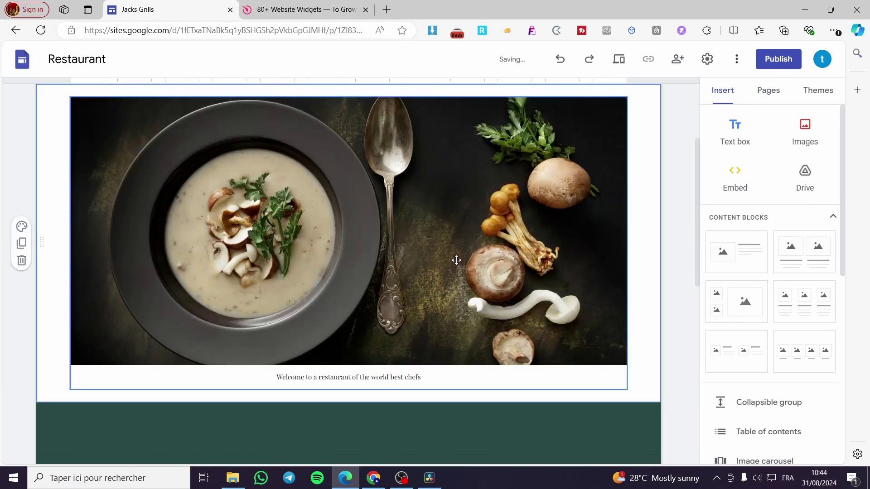
pyautogui.scroll(-6, 455, 249)
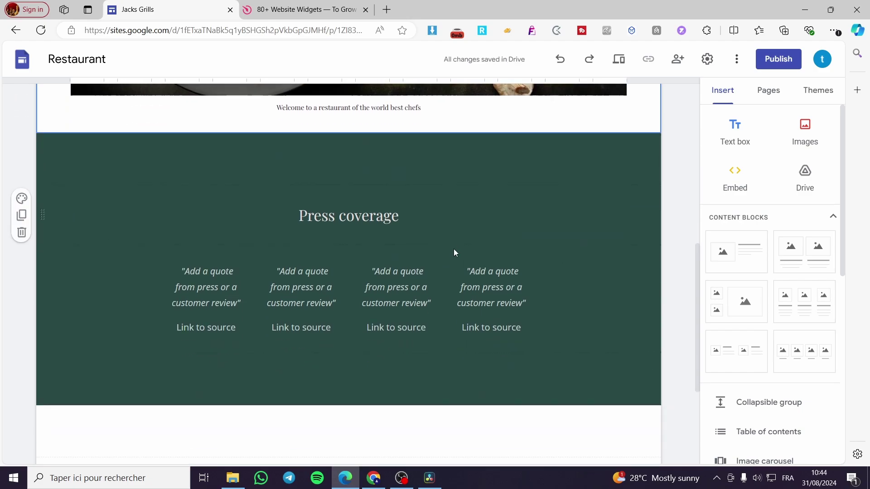
pyautogui.scroll(9, 455, 246)
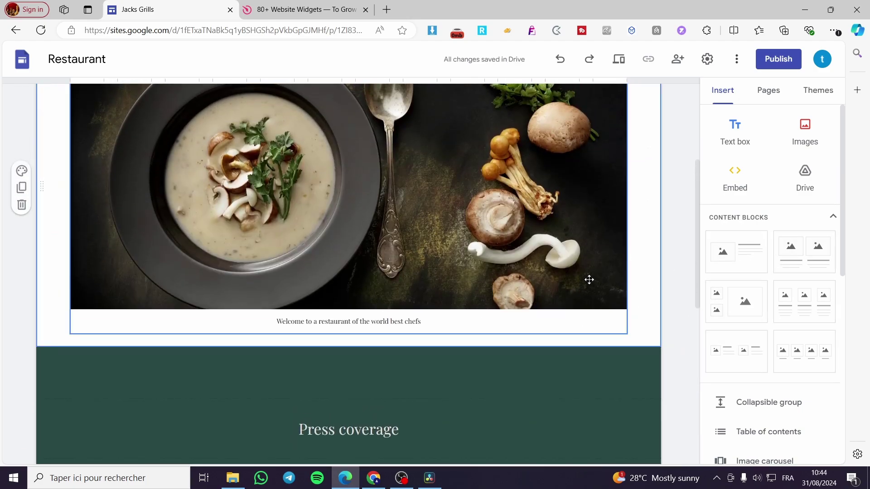
# - Try a collapsible group between the soup photo and the Press coverage section, deleting it again
pyautogui.scroll(-1, 777, 267)
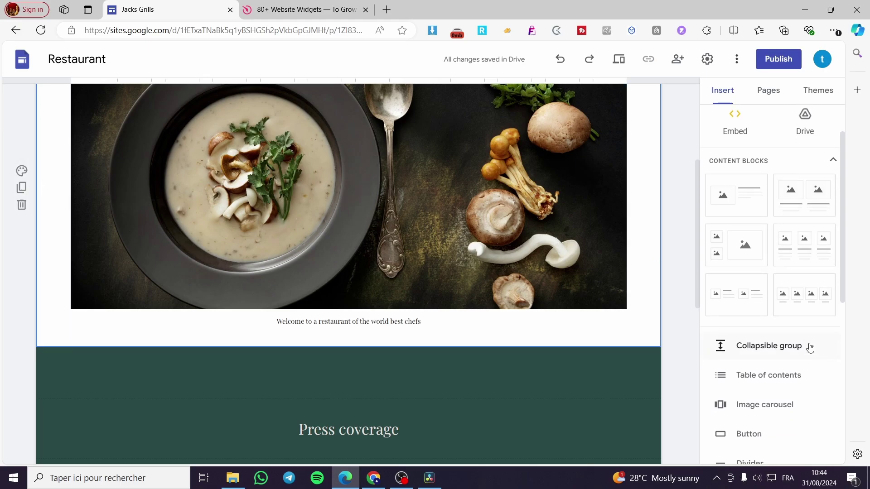
pyautogui.click(750, 345)
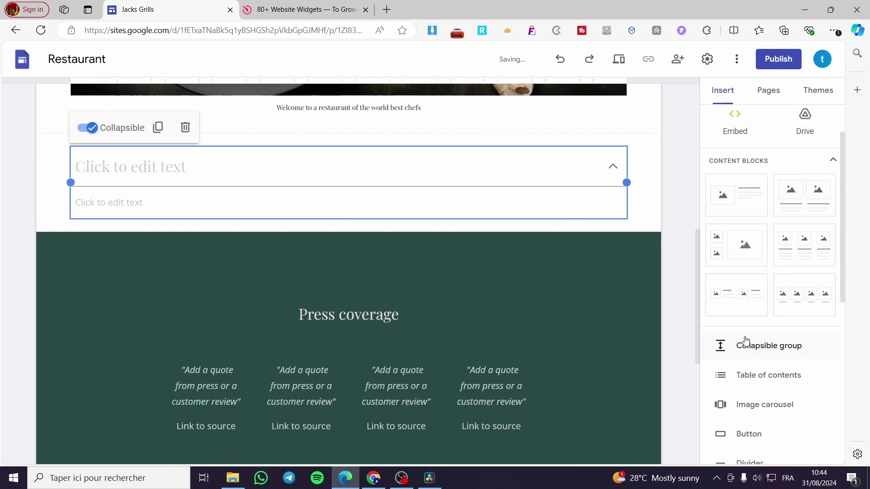
pyautogui.click(186, 126)
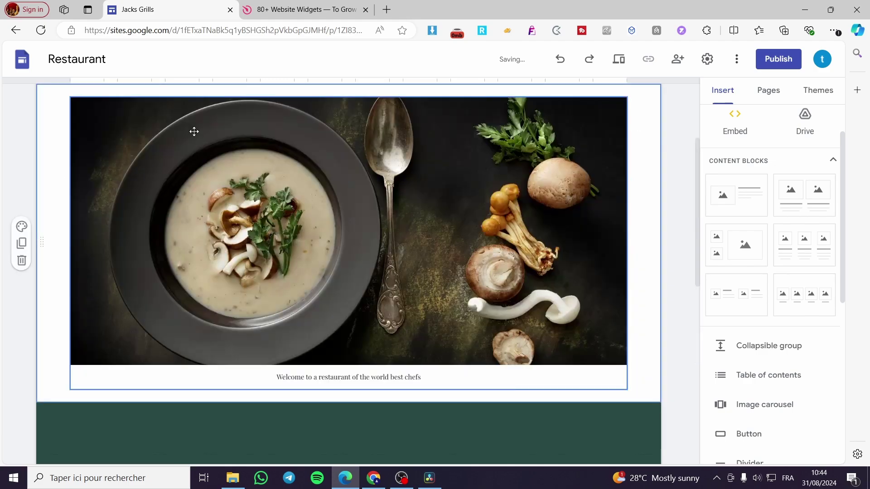
pyautogui.scroll(-1, 777, 359)
pyautogui.scroll(3, 782, 336)
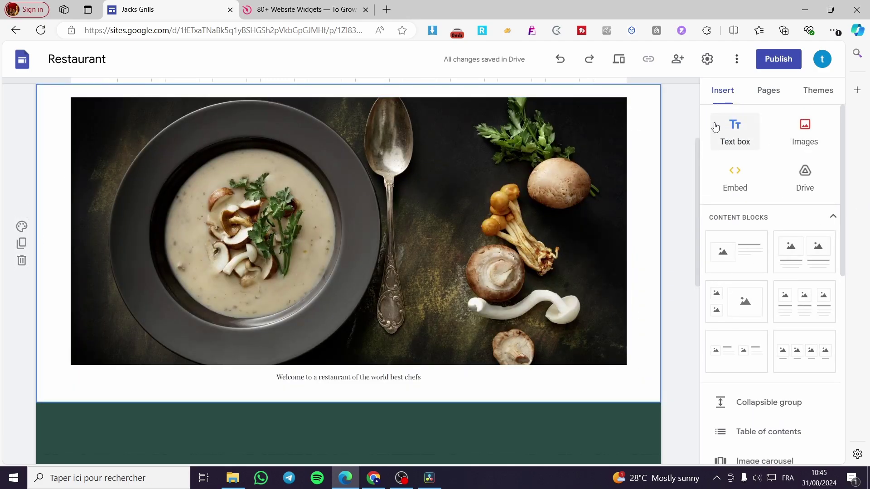
# - Try the Aristotle, Diplomat and Simple themes on the site to compare how the page looks
pyautogui.click(769, 93)
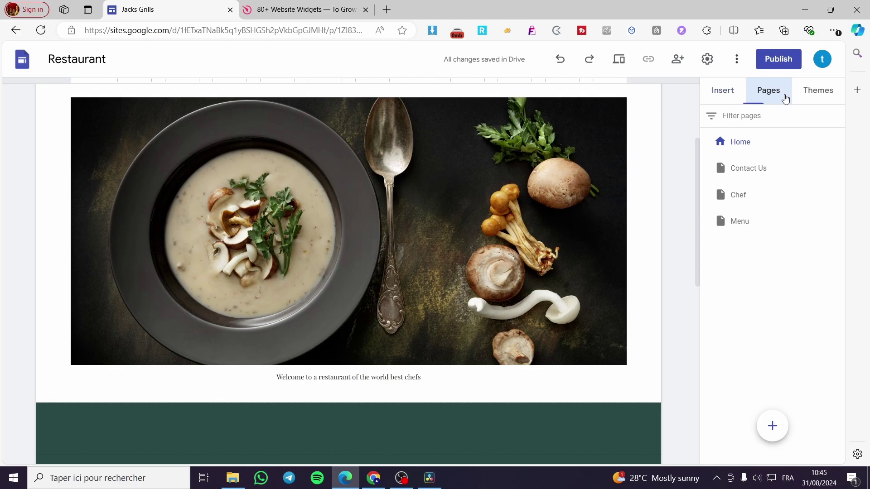
pyautogui.click(814, 92)
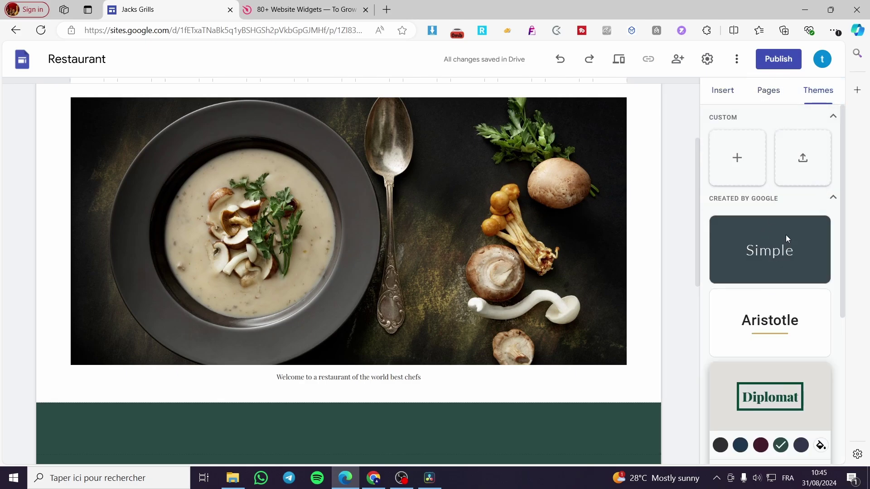
pyautogui.scroll(-3, 786, 239)
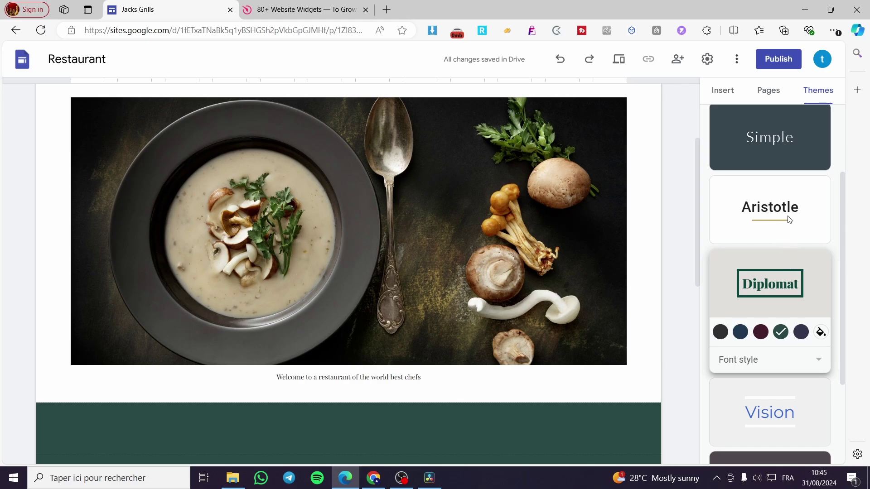
pyautogui.click(790, 220)
pyautogui.scroll(-4, 590, 336)
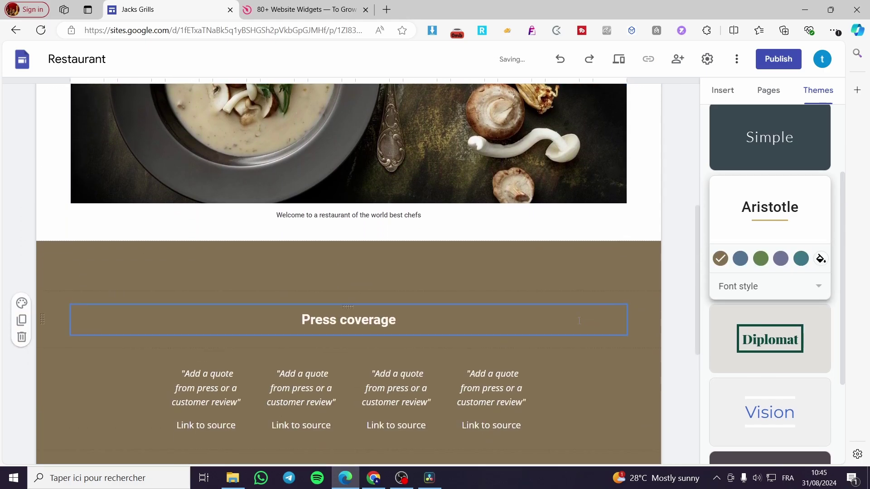
pyautogui.click(774, 328)
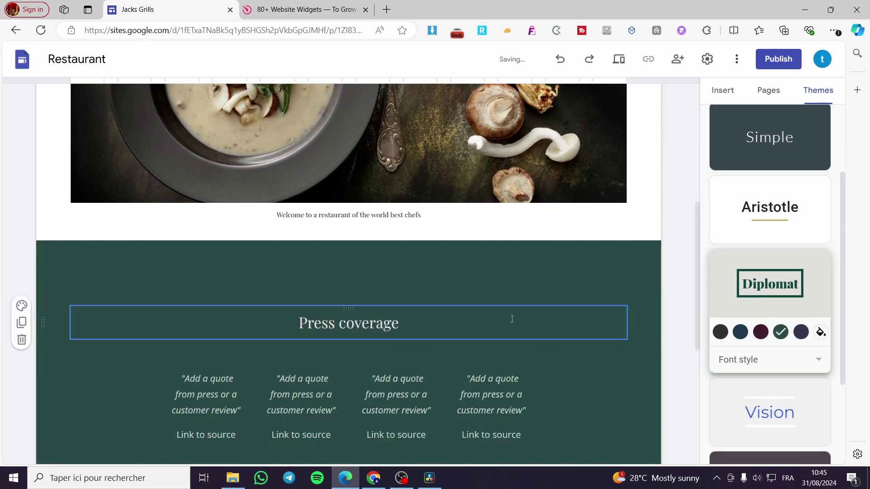
pyautogui.click(738, 163)
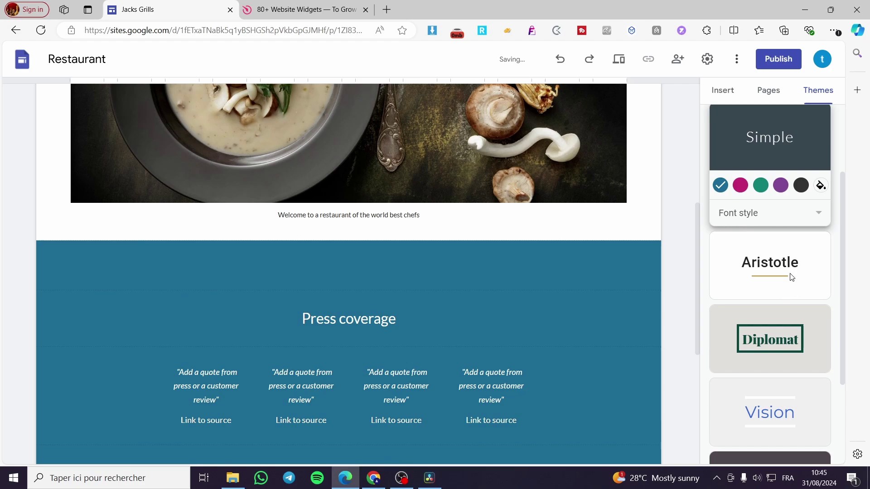
# - Apply the Aristotle theme with the teal color and review the header, soup photo and Press coverage section
pyautogui.click(792, 277)
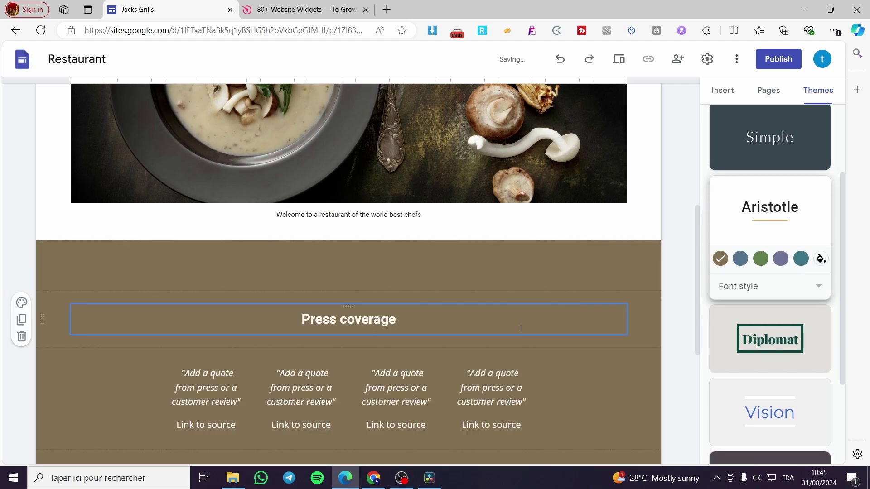
pyautogui.click(763, 259)
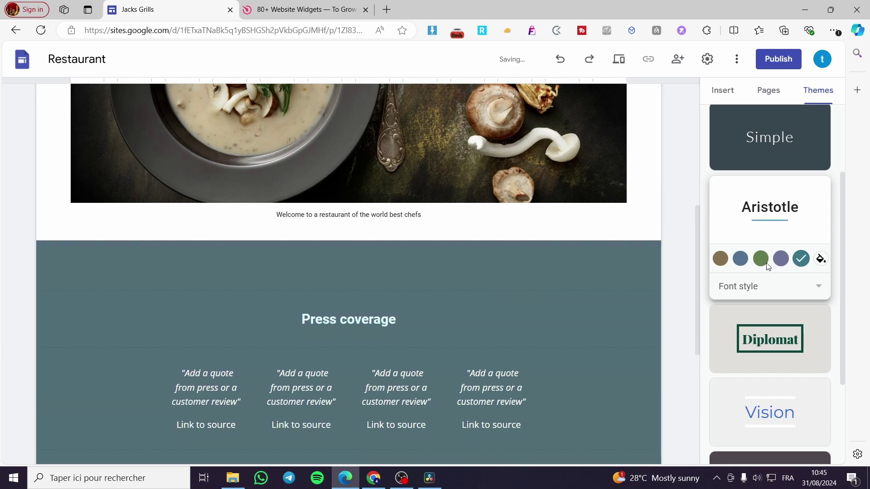
pyautogui.scroll(-3, 762, 312)
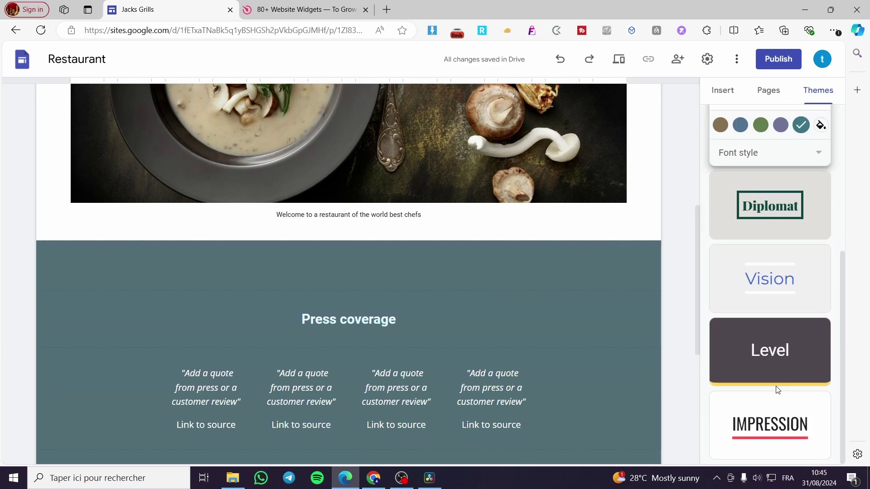
pyautogui.scroll(5, 778, 391)
pyautogui.scroll(8, 551, 315)
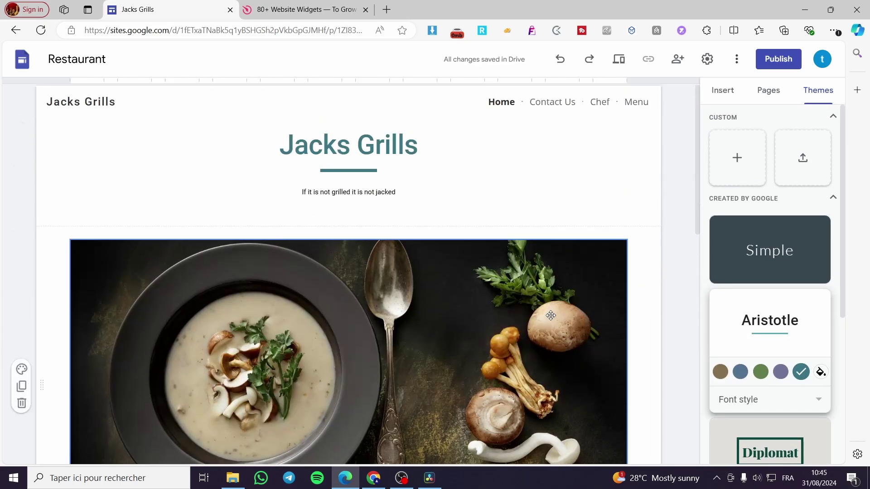
pyautogui.scroll(-5, 544, 366)
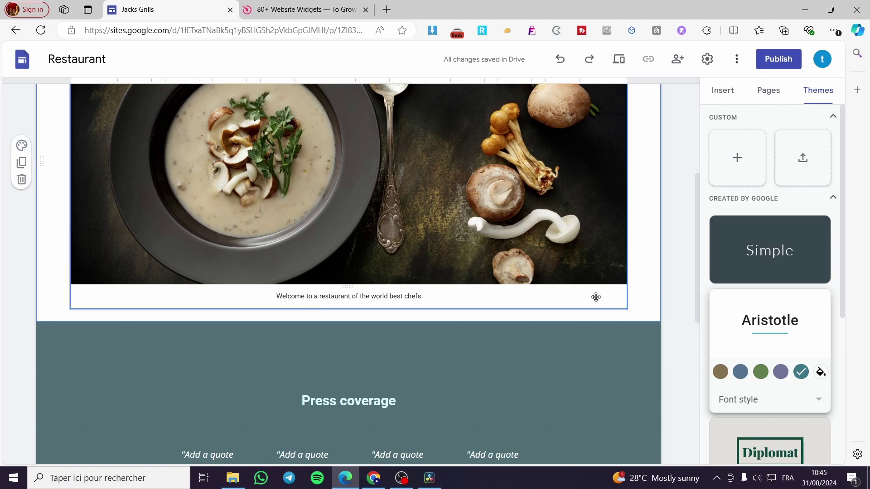
# - Insert a spacer between the soup photo's caption and the Press coverage section
pyautogui.click(724, 92)
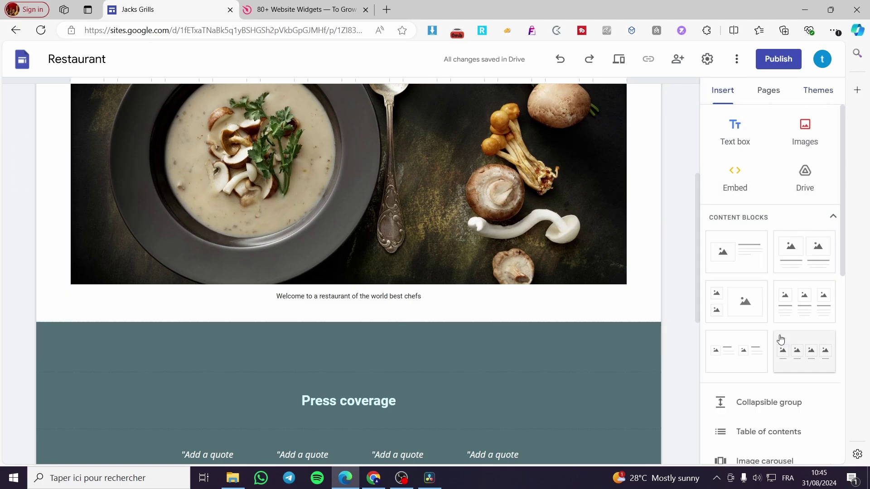
pyautogui.scroll(-4, 779, 340)
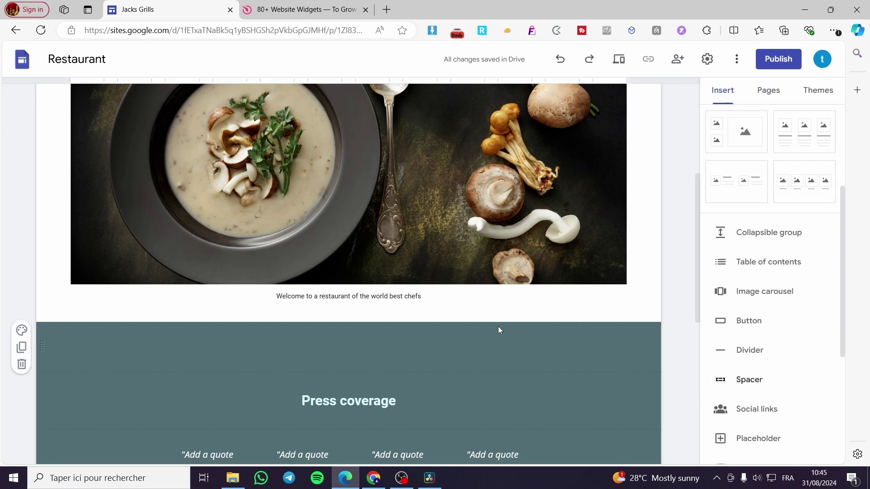
pyautogui.click(749, 380)
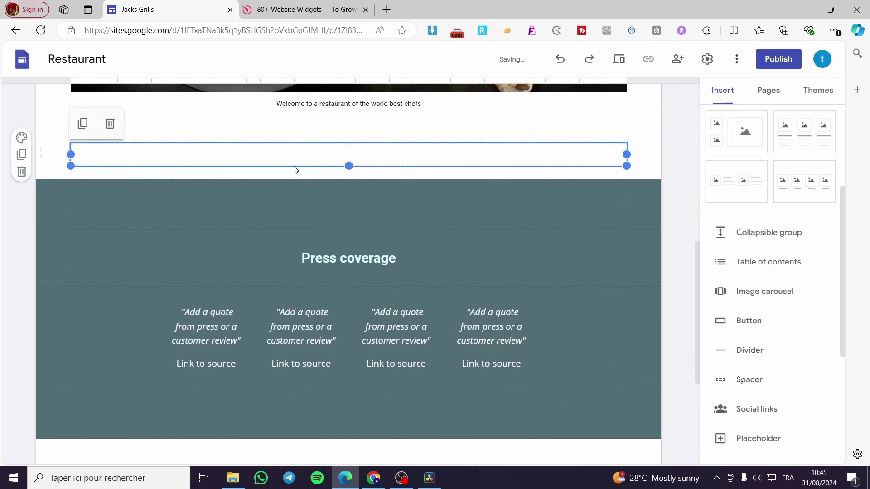
pyautogui.scroll(3, 567, 236)
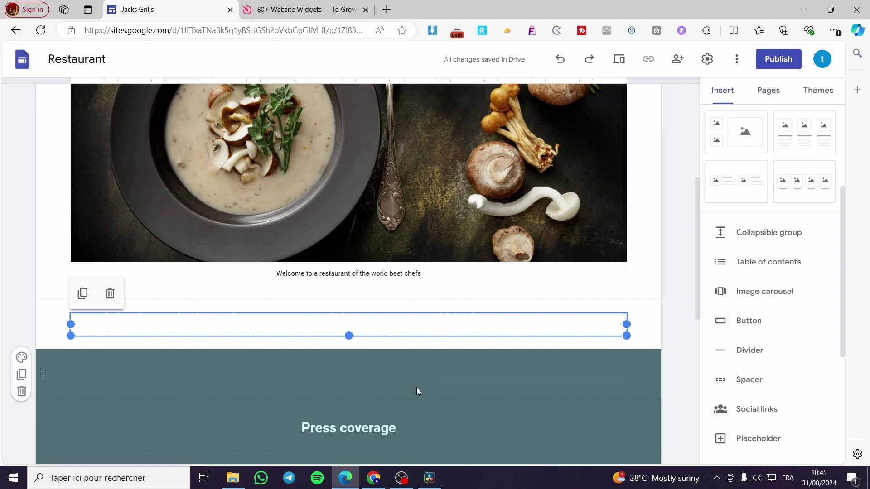
# - Try an empty text box under the soup photo, moving it above the spacer and deleting it again
pyautogui.scroll(3, 731, 357)
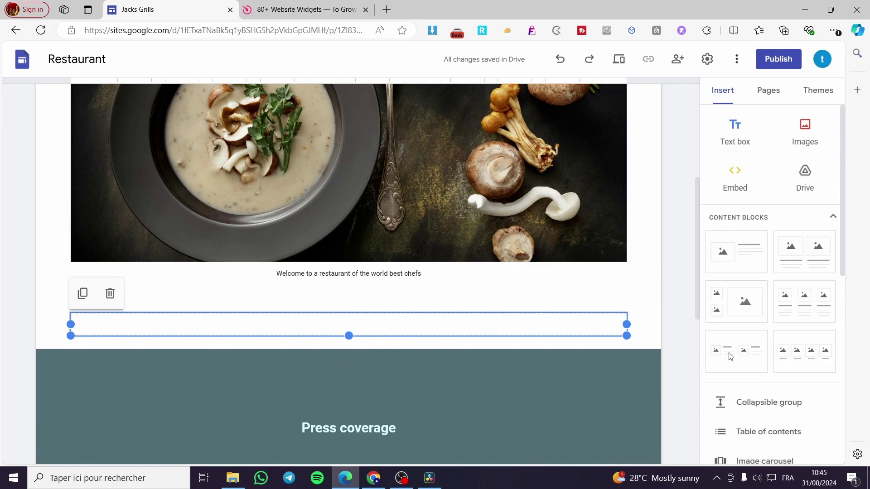
pyautogui.click(739, 136)
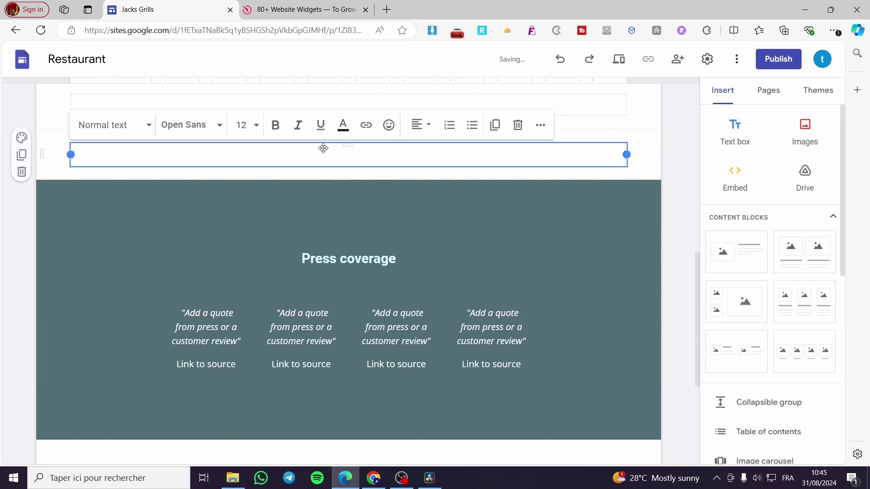
pyautogui.scroll(1, 255, 257)
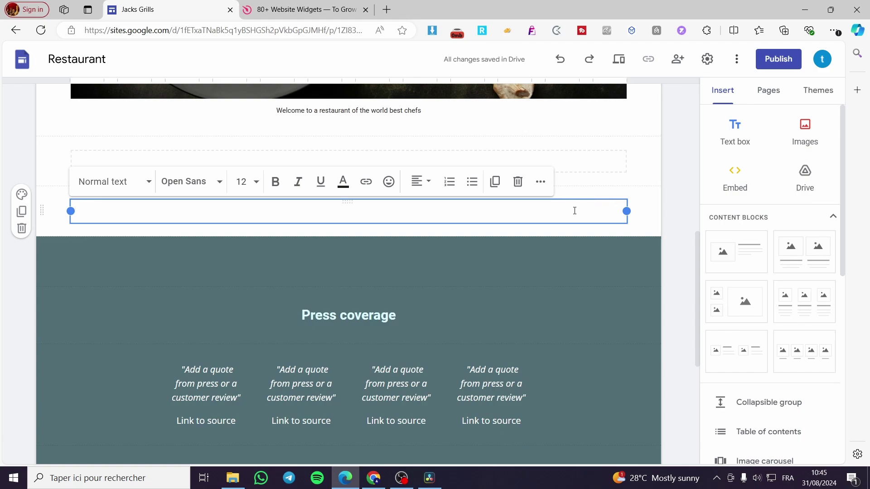
pyautogui.click(646, 200)
pyautogui.click(341, 208)
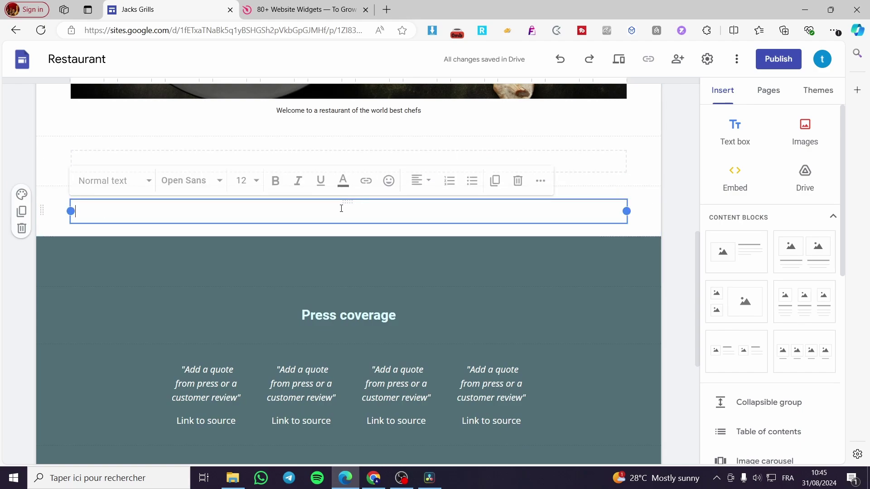
pyautogui.moveTo(39, 210); pyautogui.dragTo(77, 158)
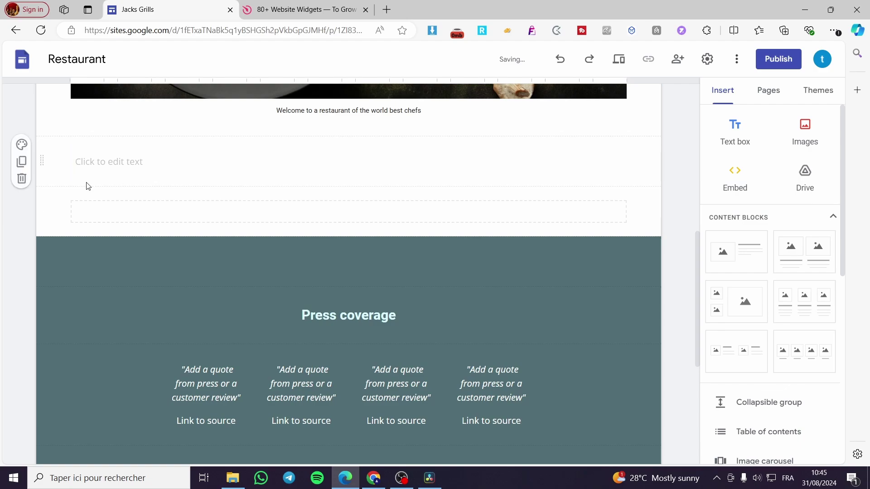
pyautogui.click(210, 162)
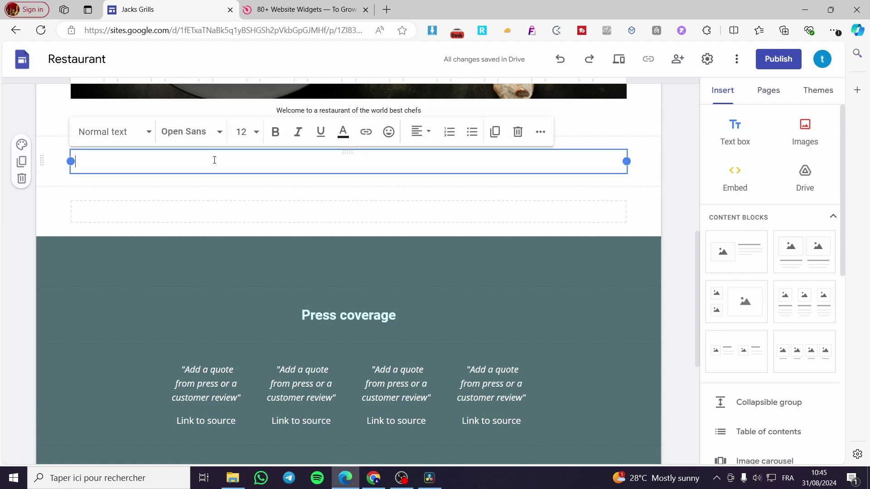
pyautogui.click(518, 133)
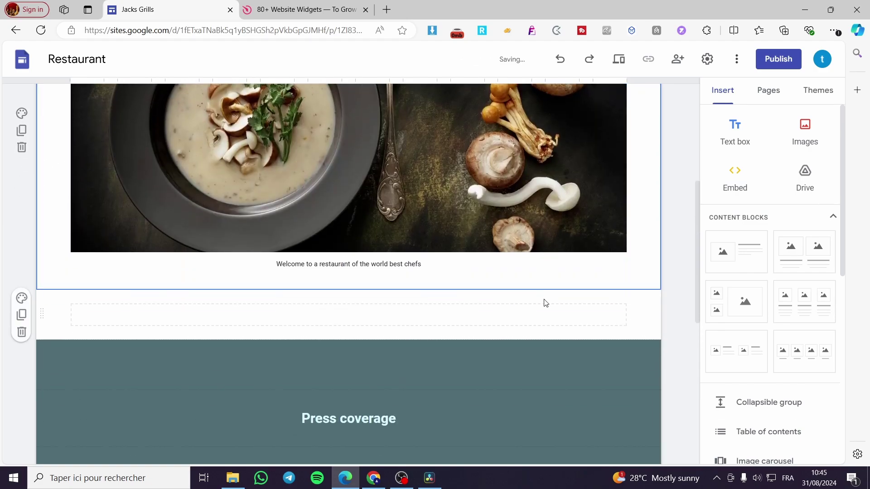
# - Search the Drive images for "food", then clear the search and return to the recent images
pyautogui.click(809, 131)
pyautogui.click(821, 196)
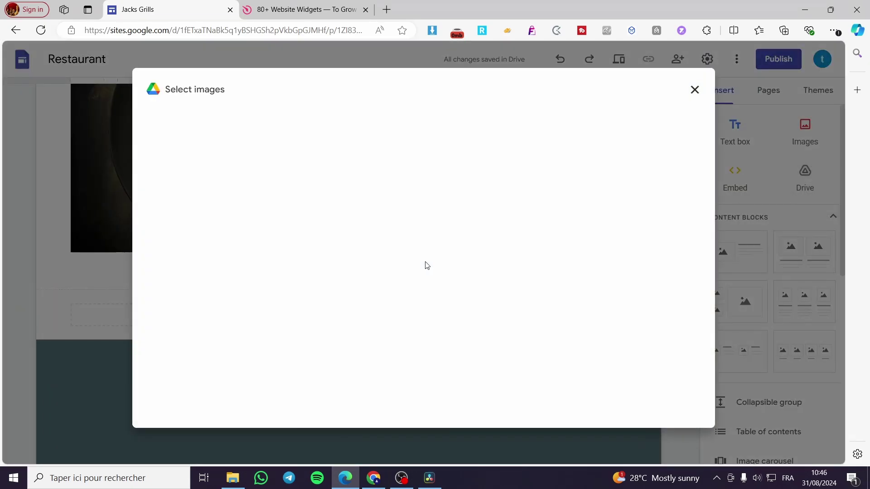
pyautogui.click(341, 95)
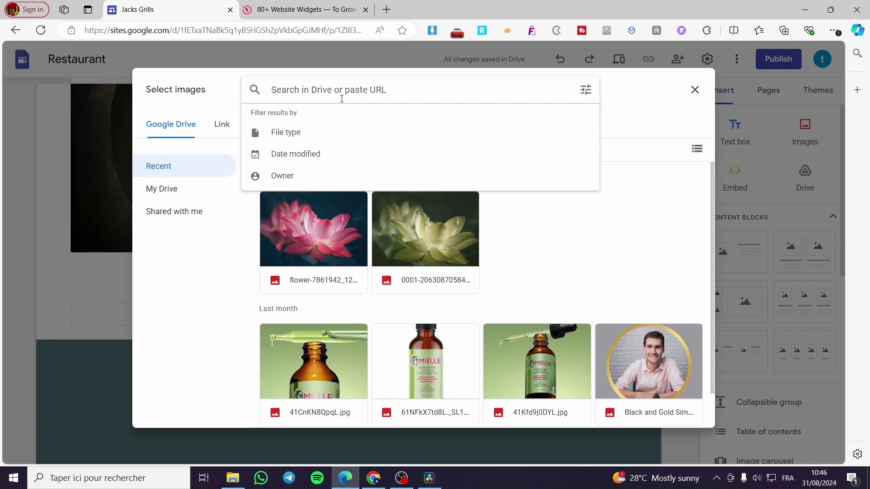
pyautogui.write('foo')
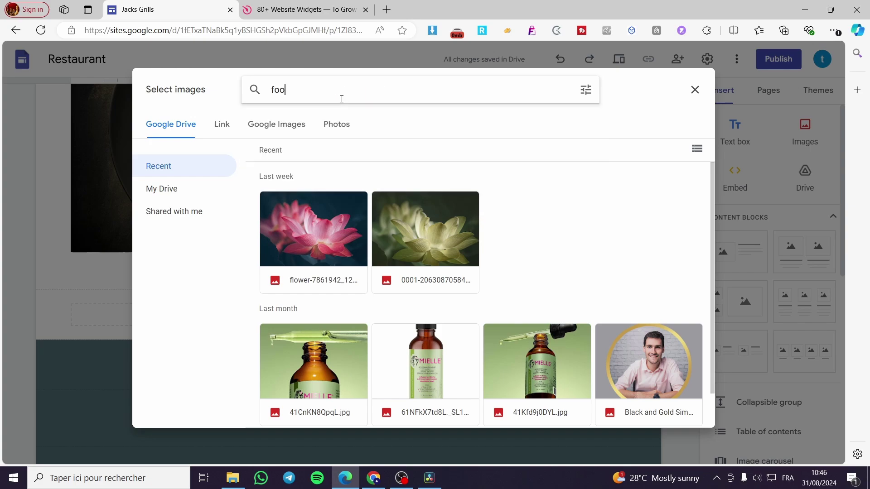
pyautogui.write('d')
pyautogui.press('Return')
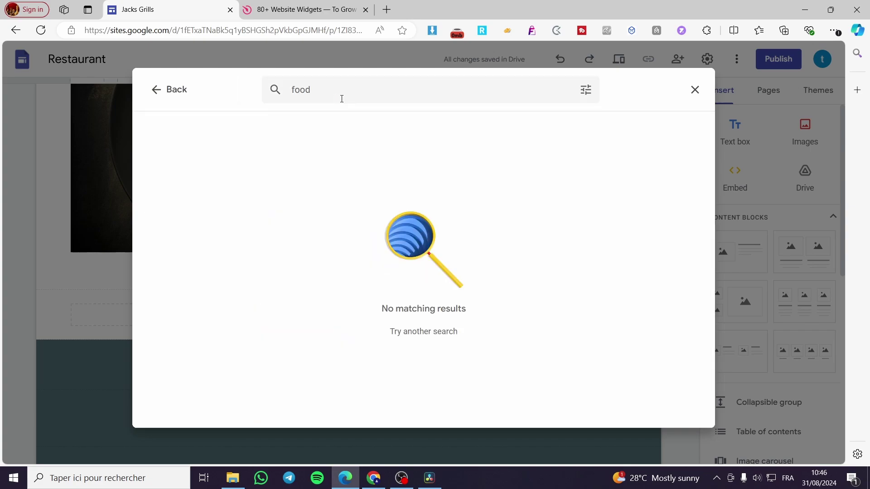
pyautogui.click(342, 99)
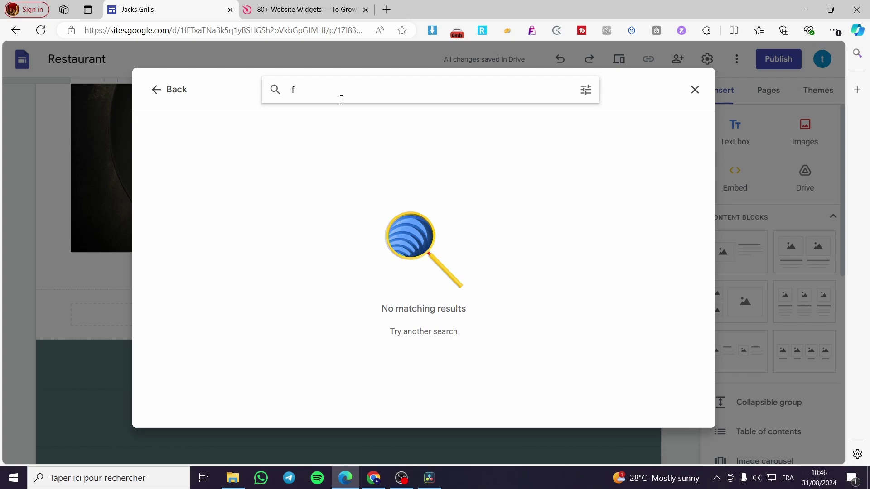
pyautogui.press('BackSpace')
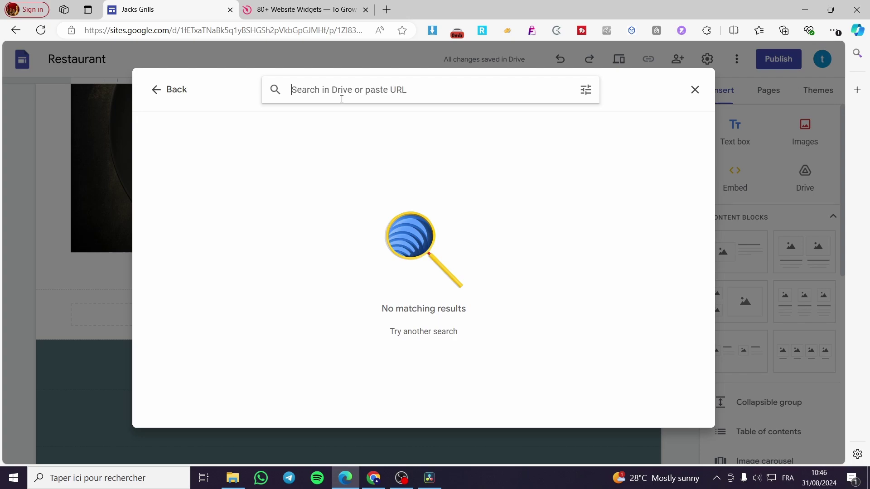
pyautogui.click(183, 94)
pyautogui.click(153, 91)
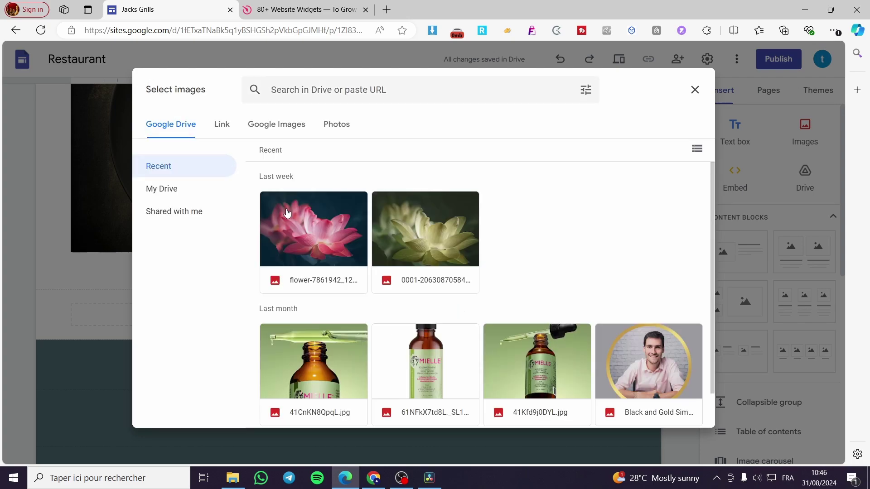
# - Look through the Google Images, Photos, Link and Google Drive image sources and close the image picker without inserting anything
pyautogui.click(279, 133)
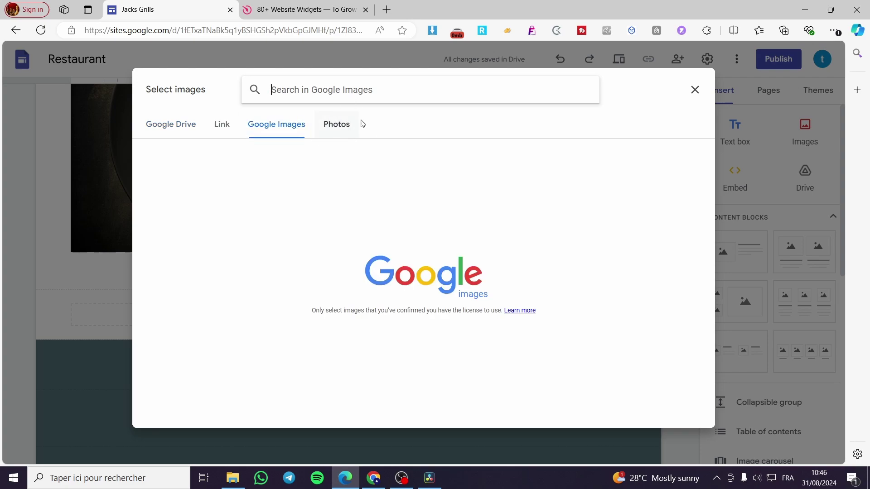
pyautogui.click(341, 134)
pyautogui.click(292, 134)
pyautogui.click(222, 126)
pyautogui.click(171, 125)
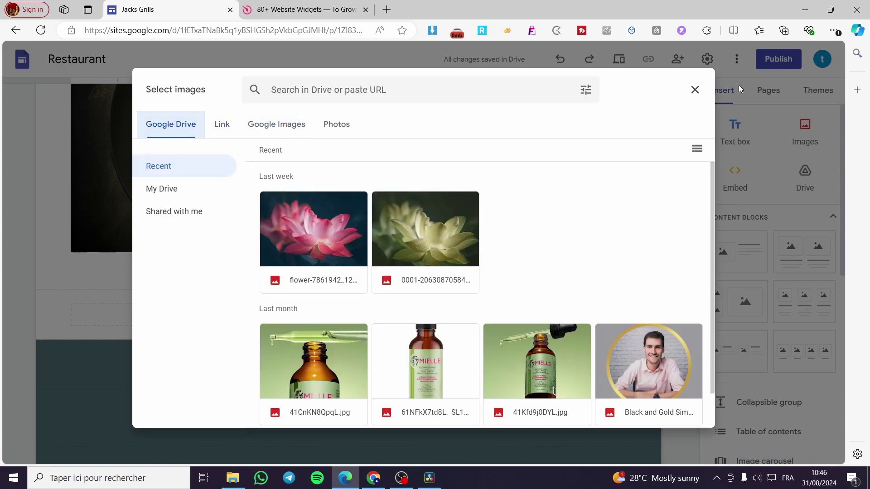
pyautogui.click(696, 90)
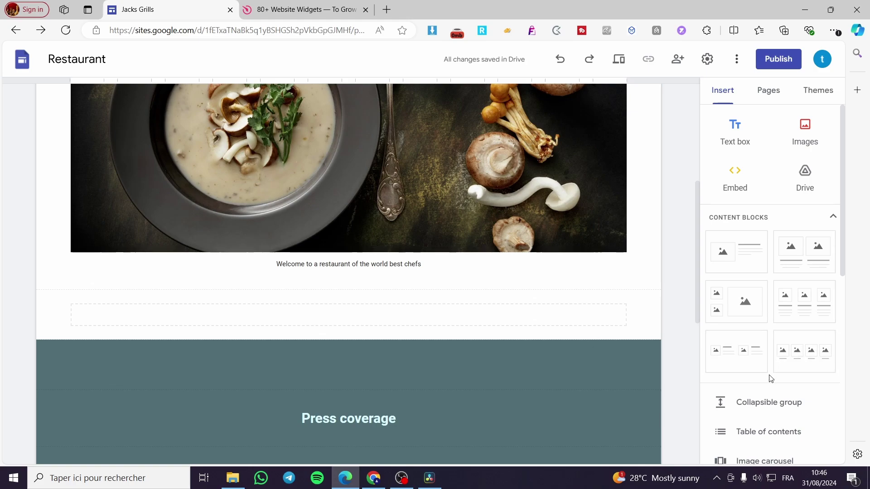
# - Insert the content block with four captioned images between the soup photo's caption and the spacer
pyautogui.moveTo(744, 361); pyautogui.dragTo(442, 313)
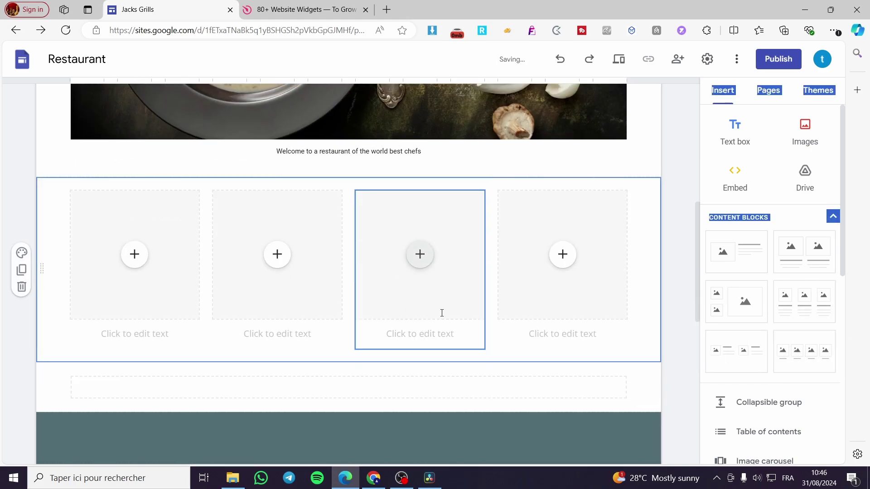
pyautogui.scroll(-1, 408, 310)
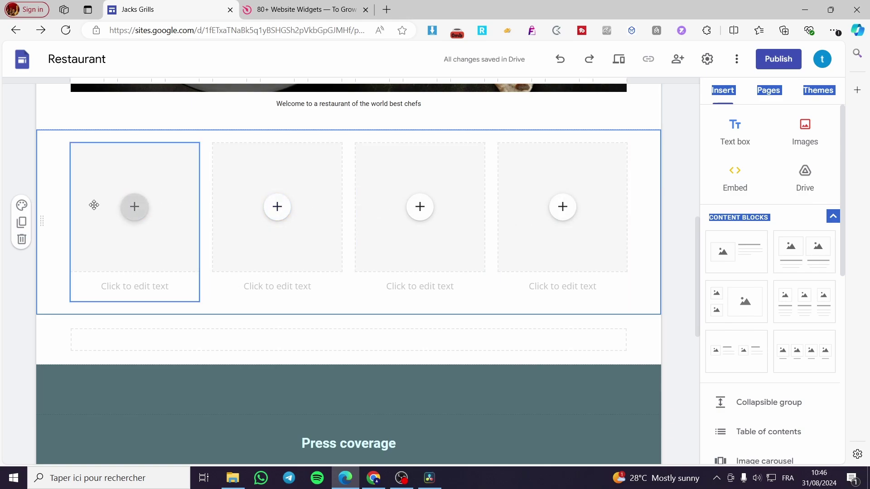
pyautogui.click(134, 209)
pyautogui.click(168, 244)
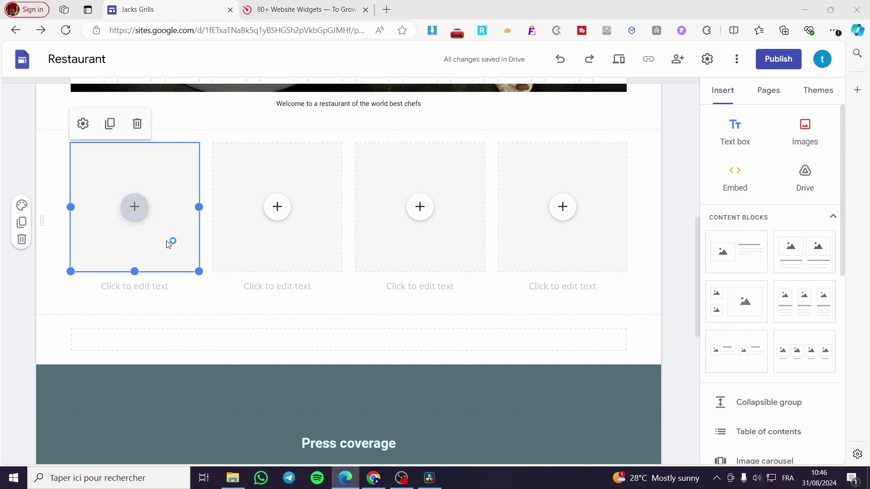
pyautogui.click(747, 73)
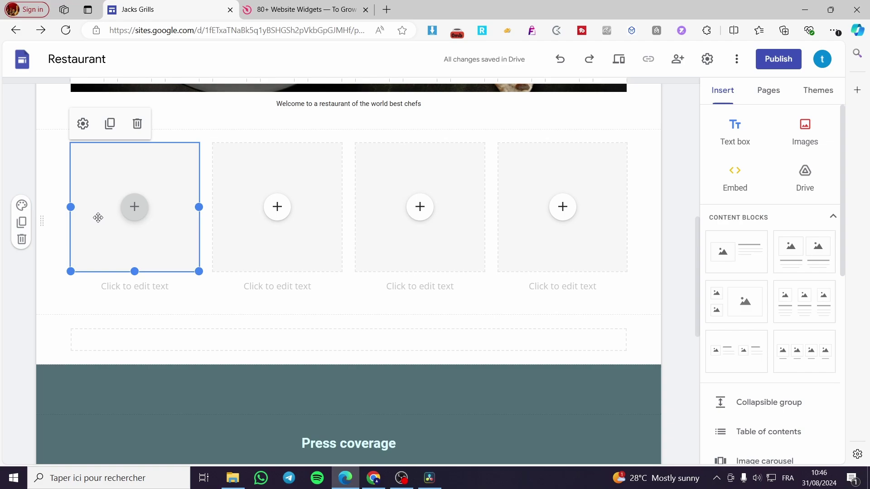
# - Fill the block's first placeholder with the pink flower image and the second with the yellow-green flower image from Google Drive
pyautogui.click(119, 208)
pyautogui.click(156, 266)
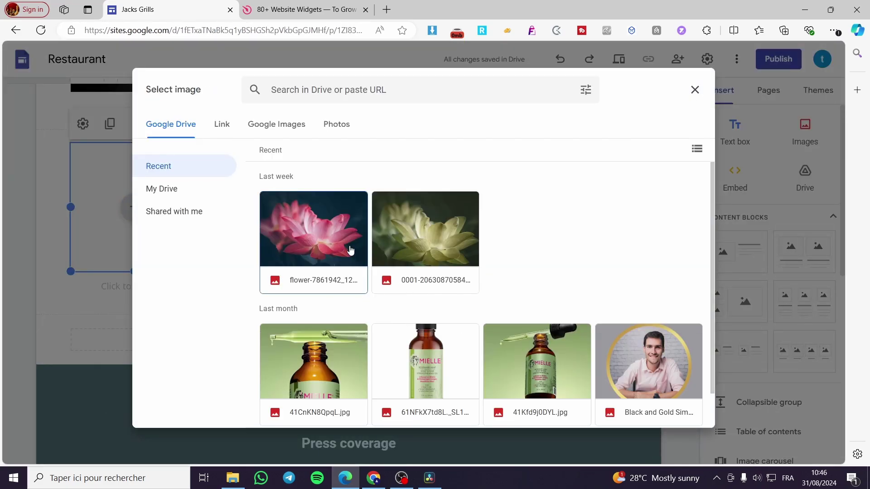
pyautogui.click(350, 250)
pyautogui.click(682, 411)
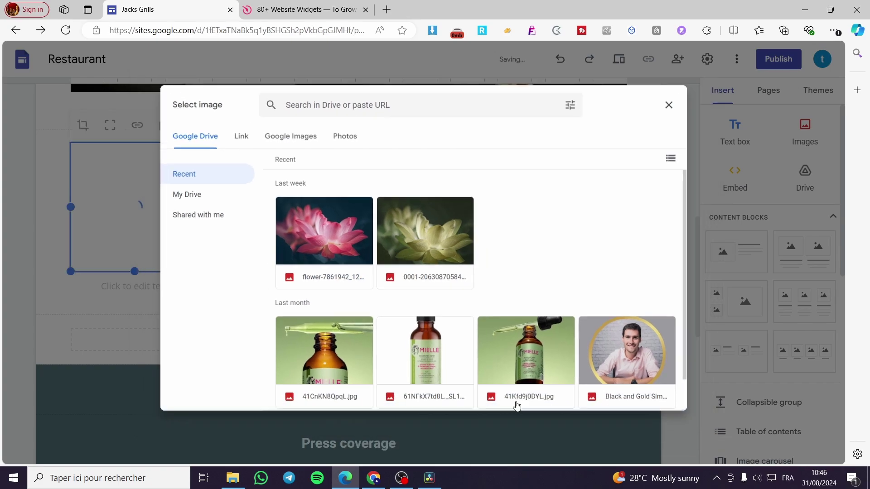
pyautogui.click(277, 209)
pyautogui.click(338, 267)
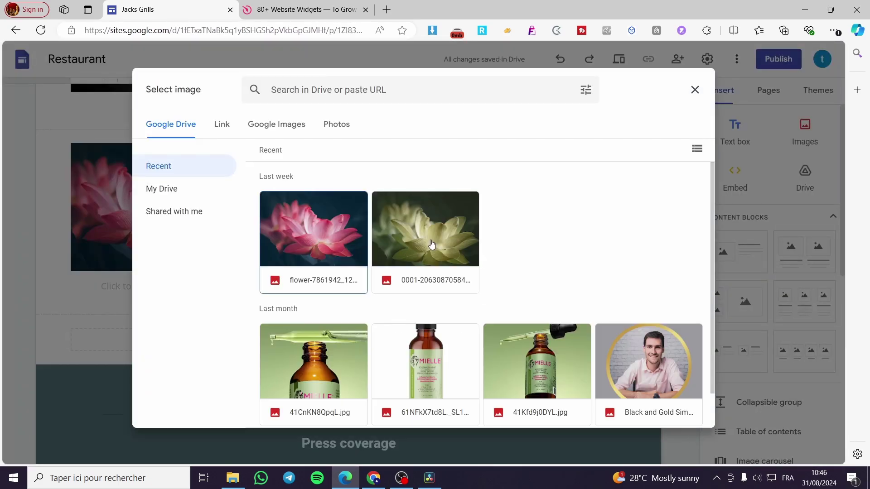
pyautogui.click(429, 240)
pyautogui.click(691, 418)
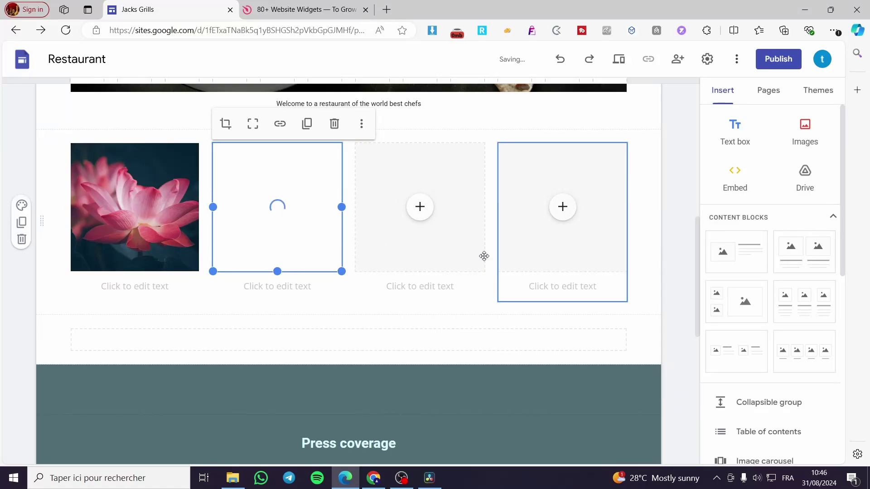
# - Caption the pink flower image "Japanese food"
pyautogui.click(118, 286)
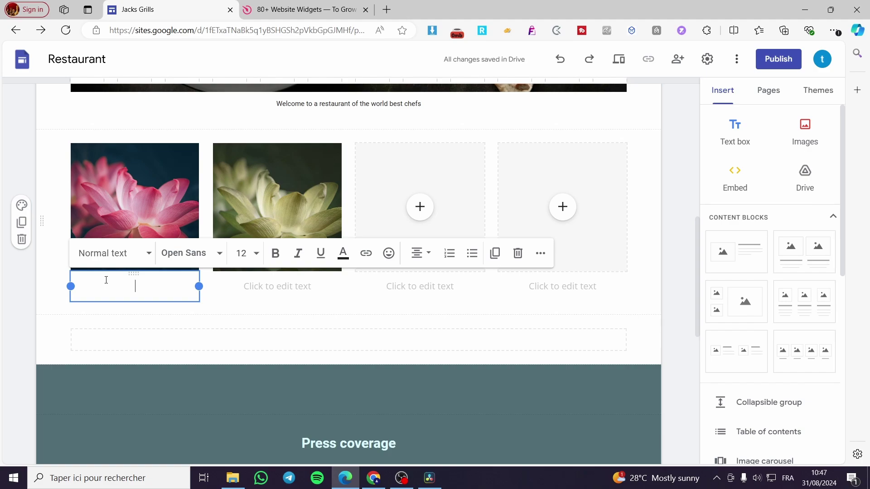
pyautogui.write('Japane')
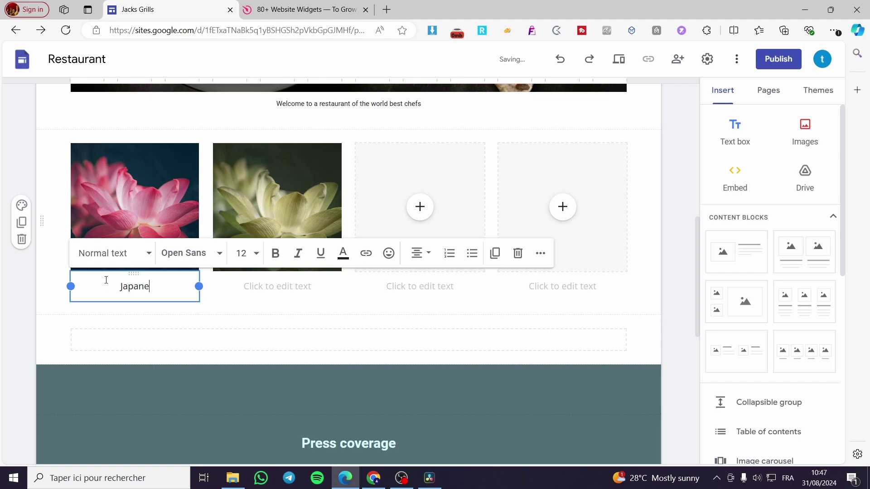
pyautogui.write('se food')
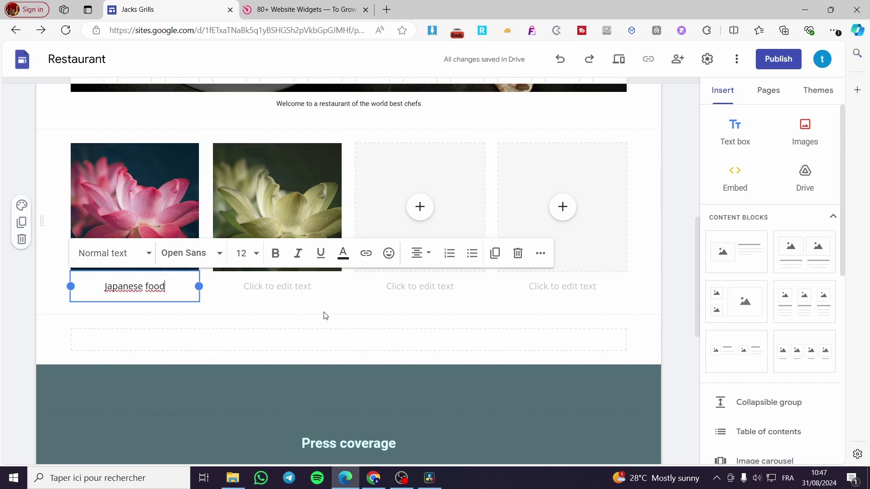
# - Try a table of contents above the soup photo, hiding and showing its Press coverage entry, and delete it again
pyautogui.scroll(-6, 558, 331)
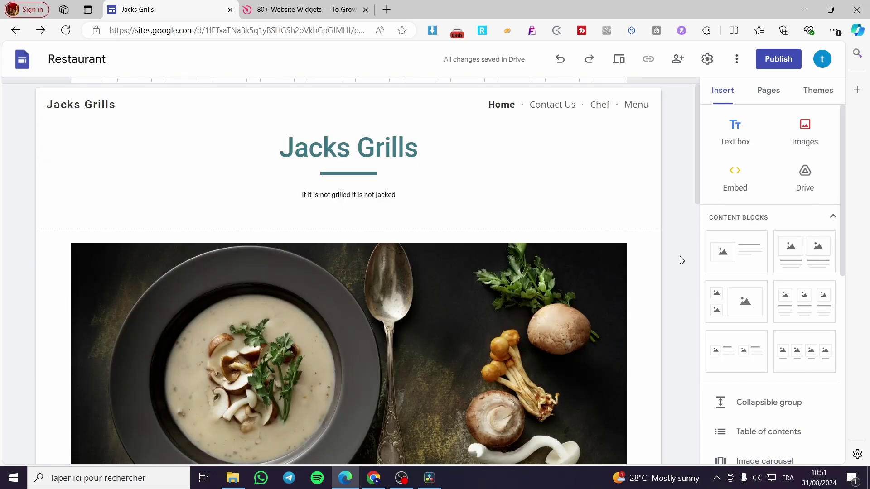
pyautogui.scroll(-5, 778, 308)
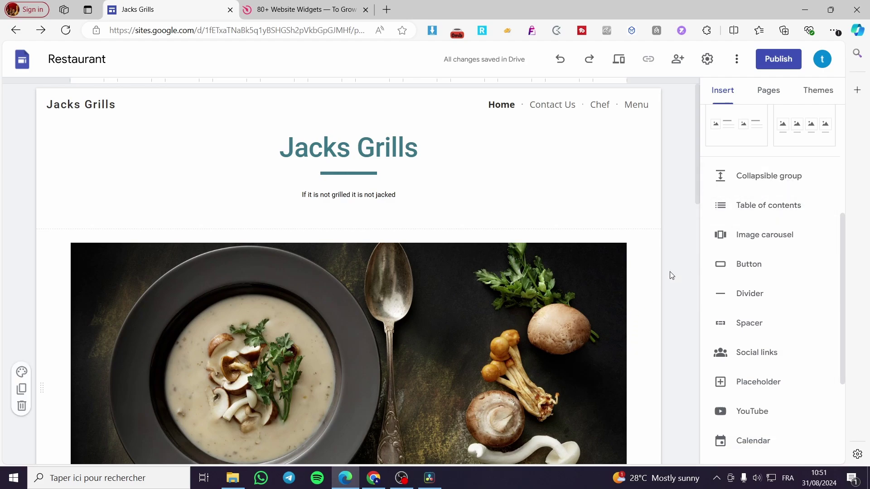
pyautogui.click(762, 211)
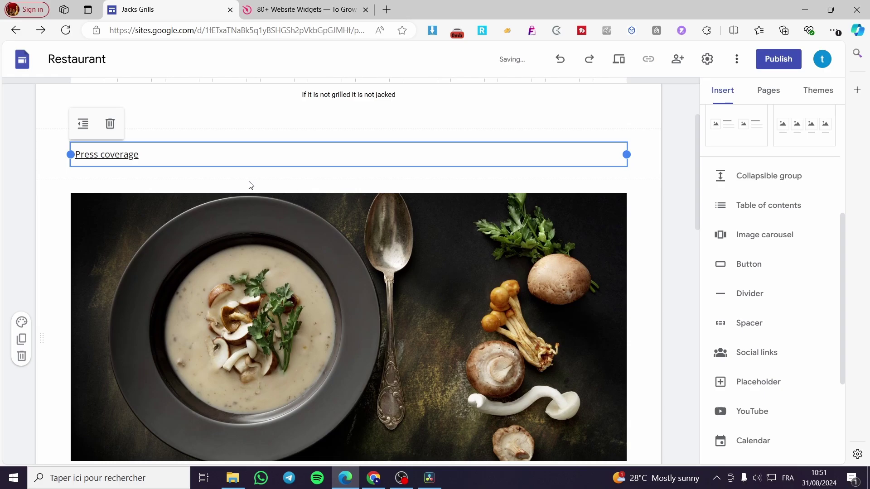
pyautogui.click(150, 156)
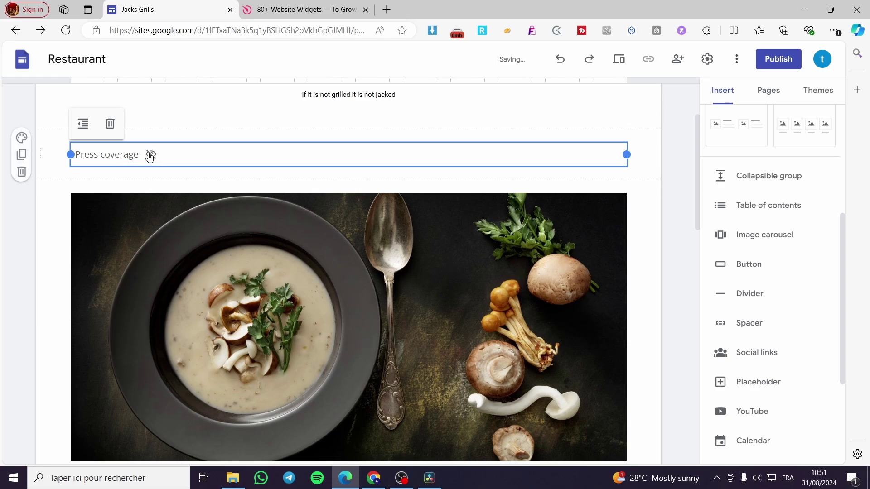
pyautogui.click(150, 155)
pyautogui.click(83, 129)
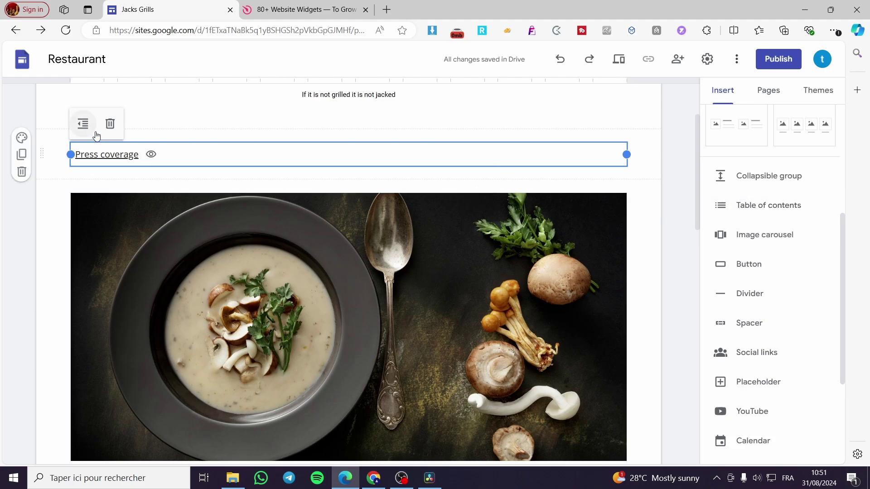
pyautogui.click(110, 124)
# - Review the image block, the Press coverage section and the footer, along with the remaining elements available for insertion
pyautogui.scroll(-5, 403, 231)
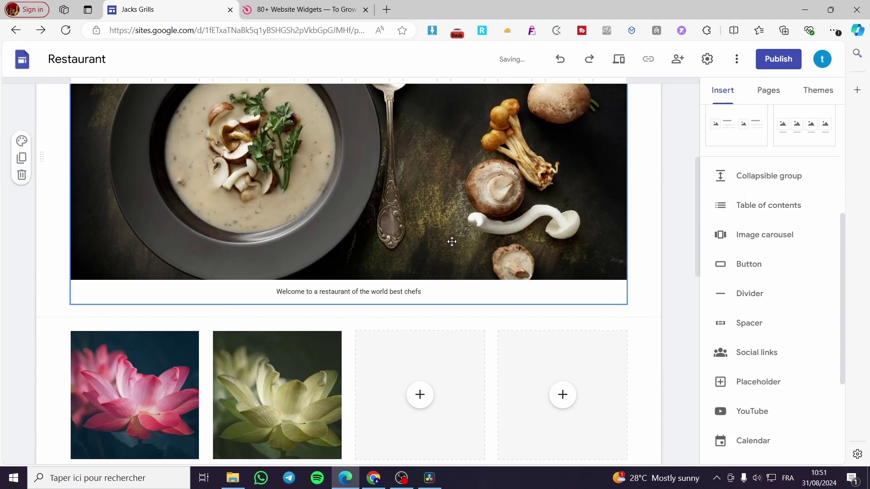
pyautogui.scroll(-3, 358, 328)
pyautogui.click(385, 327)
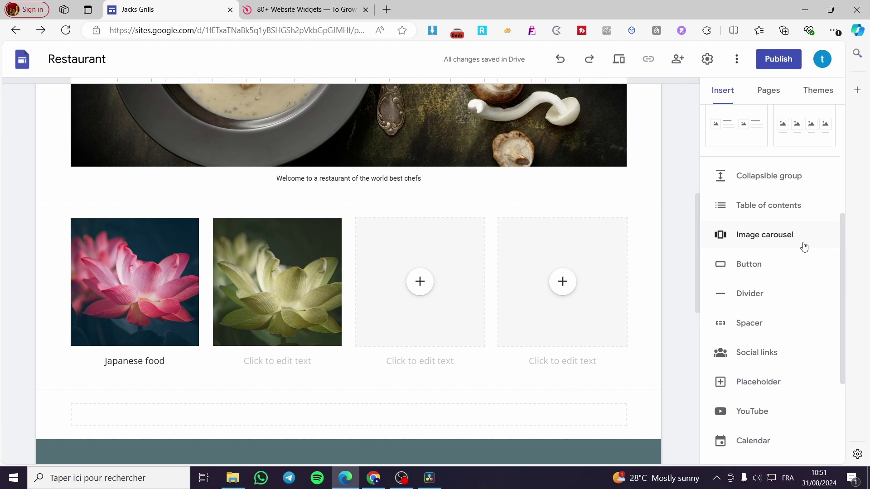
pyautogui.scroll(-3, 759, 276)
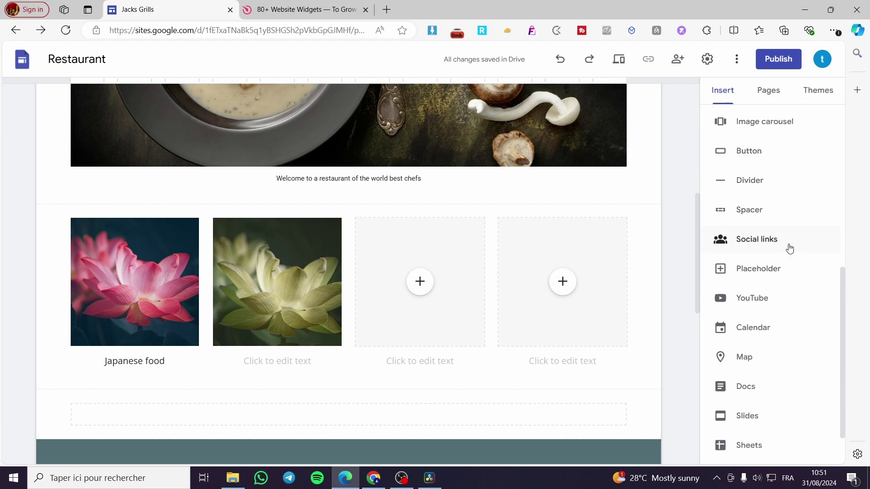
pyautogui.scroll(-2, 775, 254)
pyautogui.scroll(-5, 453, 363)
pyautogui.scroll(-3, 391, 320)
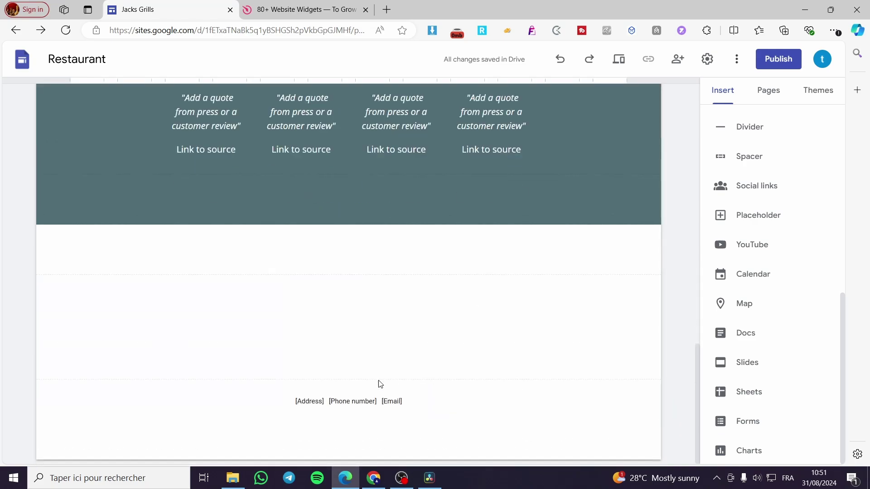
pyautogui.click(750, 126)
pyautogui.scroll(1, 492, 386)
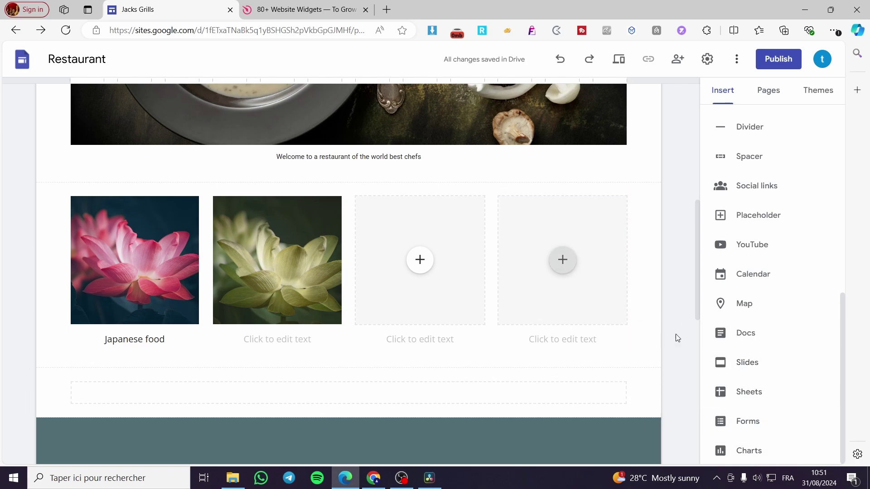
# - Insert the second "testing account" calendar below the spacer, widen it to the full content width and make it taller
pyautogui.click(772, 276)
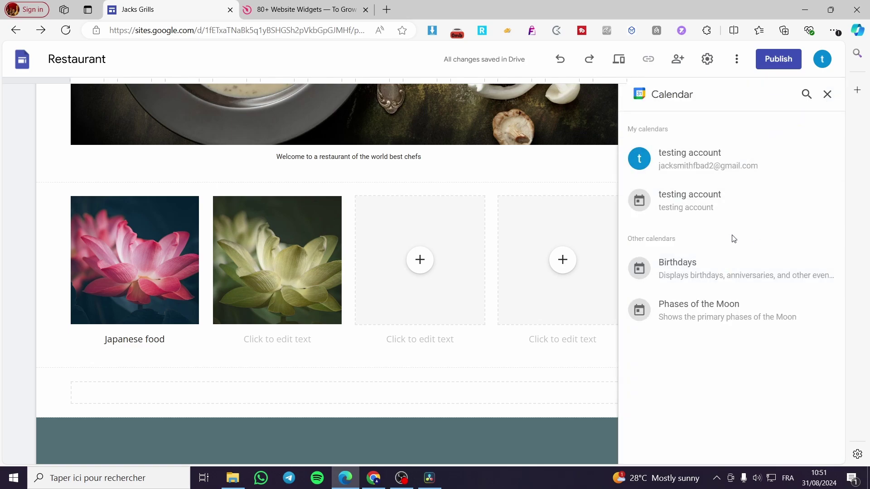
pyautogui.click(726, 208)
pyautogui.click(812, 448)
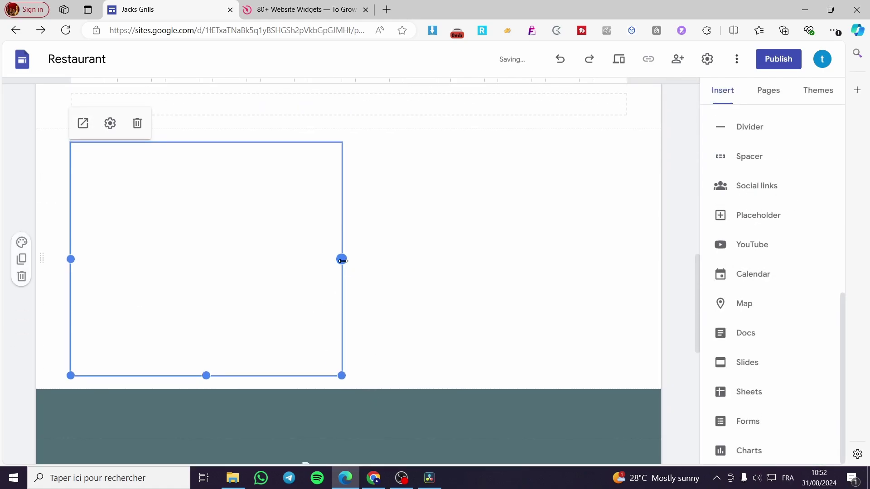
pyautogui.moveTo(342, 260); pyautogui.dragTo(640, 279)
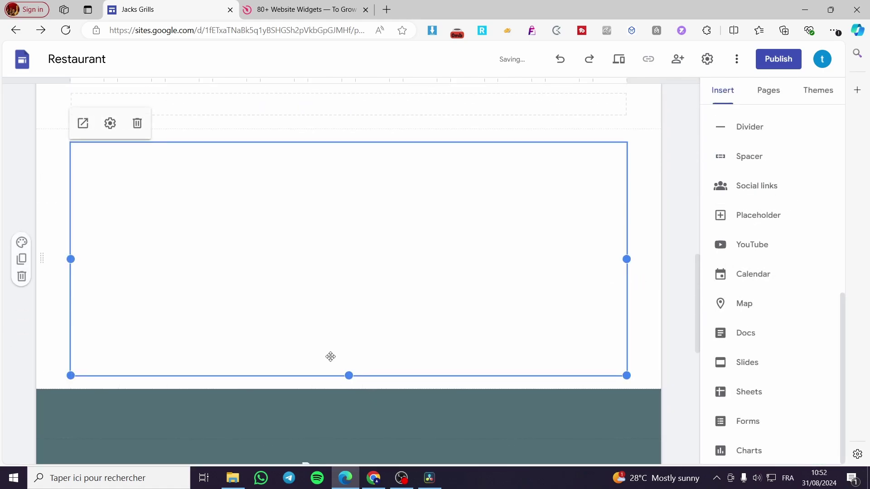
pyautogui.moveTo(349, 376); pyautogui.dragTo(353, 441)
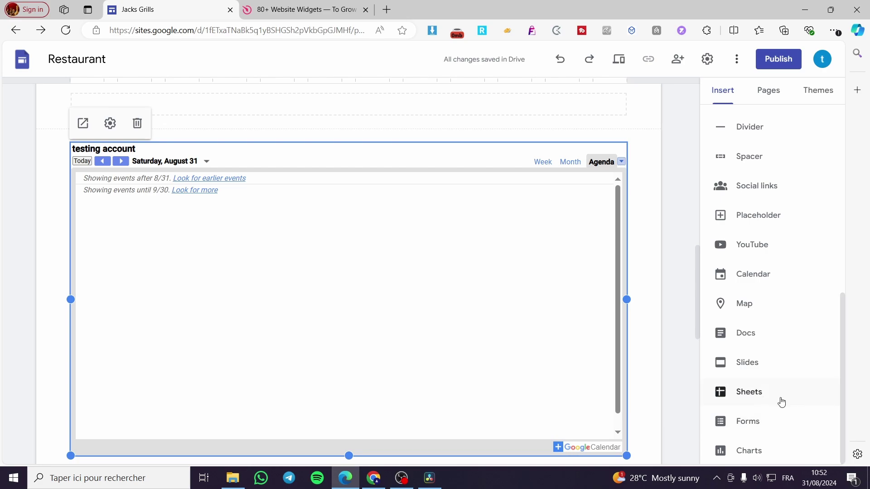
# - Delete the "testing account" calendar above the Press coverage section
pyautogui.click(137, 124)
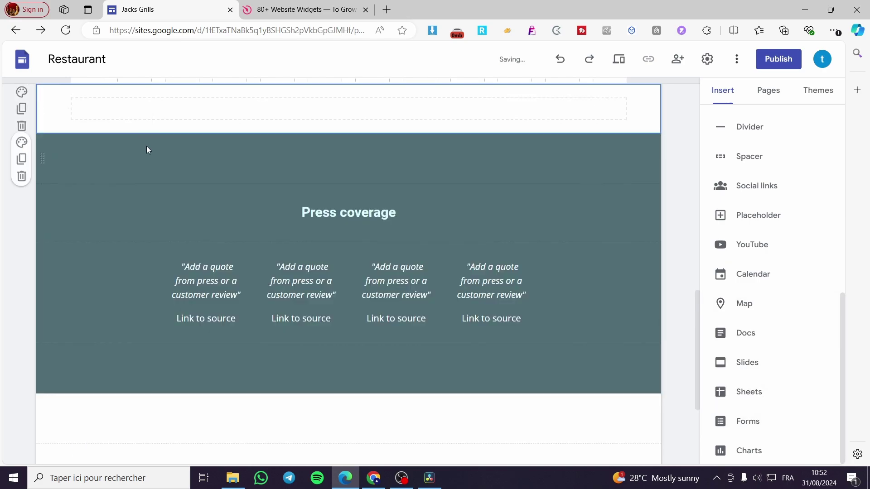
pyautogui.scroll(-5, 412, 344)
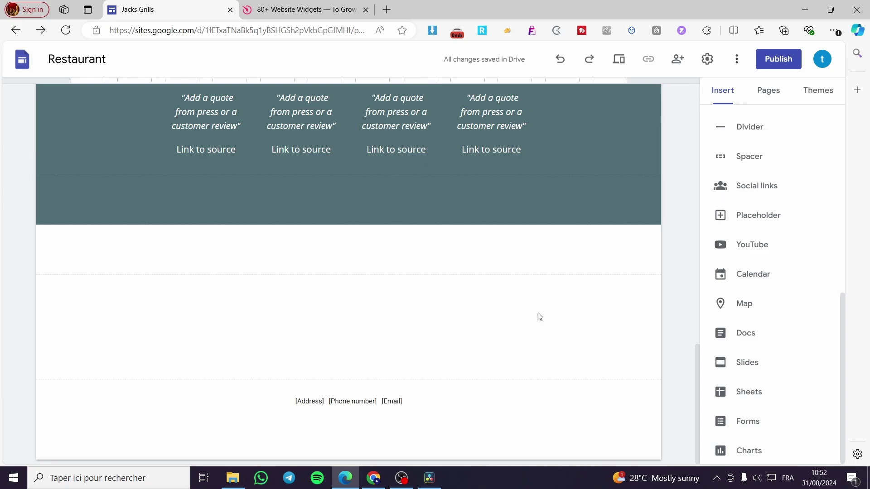
# - Review the whole home page, from the Jacks Grills header and soup photo to the contact details in the footer
pyautogui.scroll(10, 531, 335)
pyautogui.scroll(5, 513, 359)
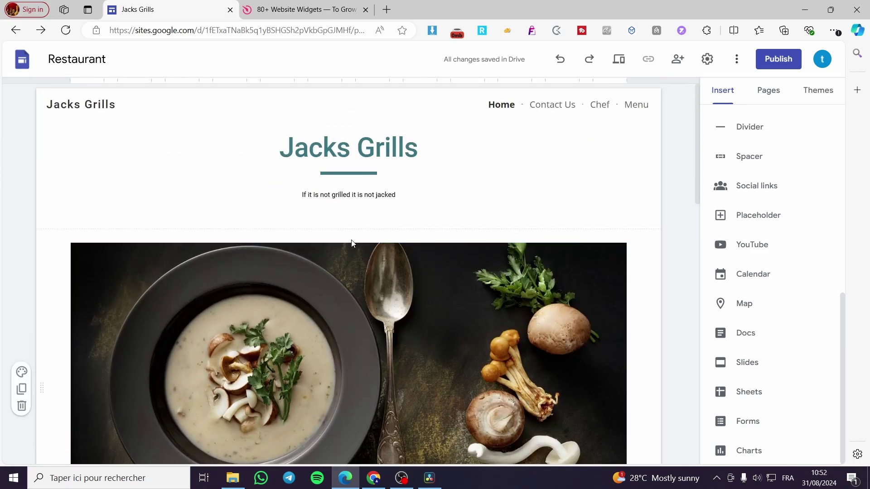
pyautogui.scroll(-3, 327, 239)
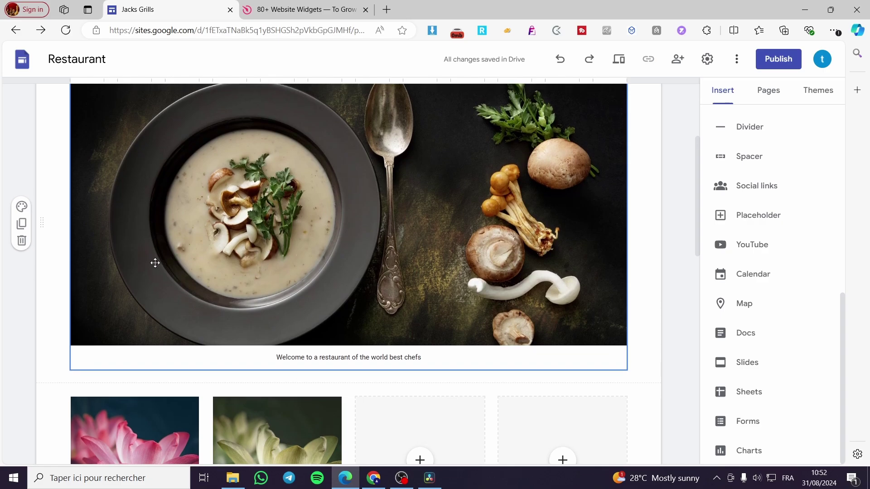
pyautogui.scroll(3, 403, 282)
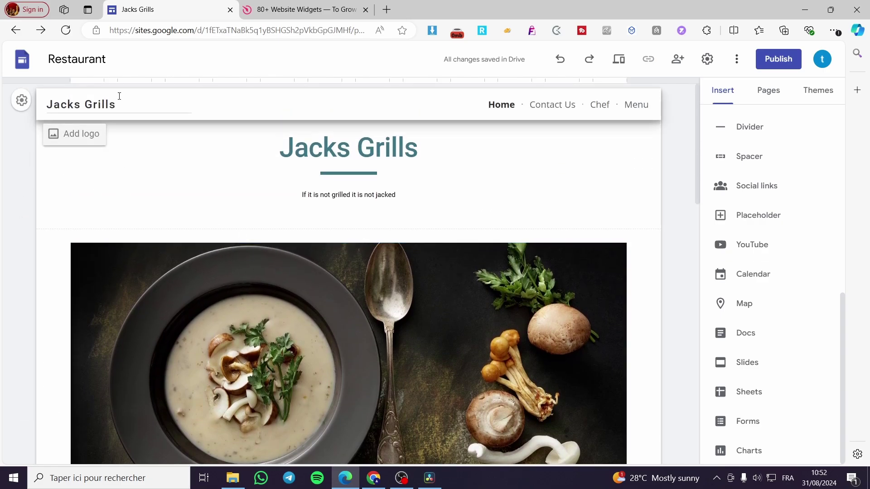
pyautogui.click(119, 164)
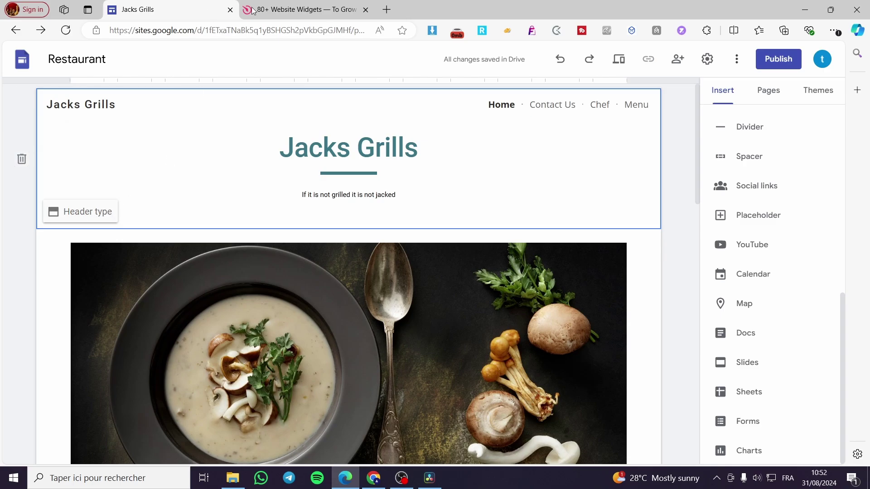
pyautogui.scroll(-10, 548, 322)
pyautogui.scroll(-3, 462, 305)
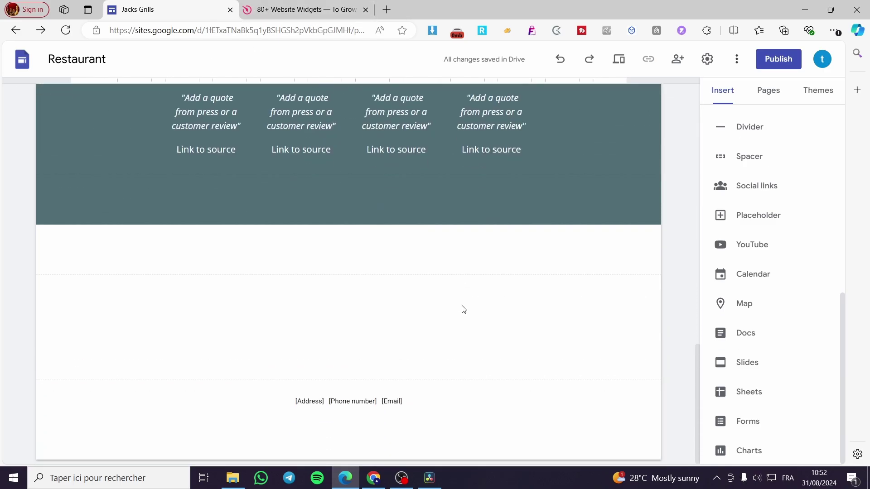
pyautogui.scroll(12, 462, 305)
pyautogui.scroll(3, 462, 305)
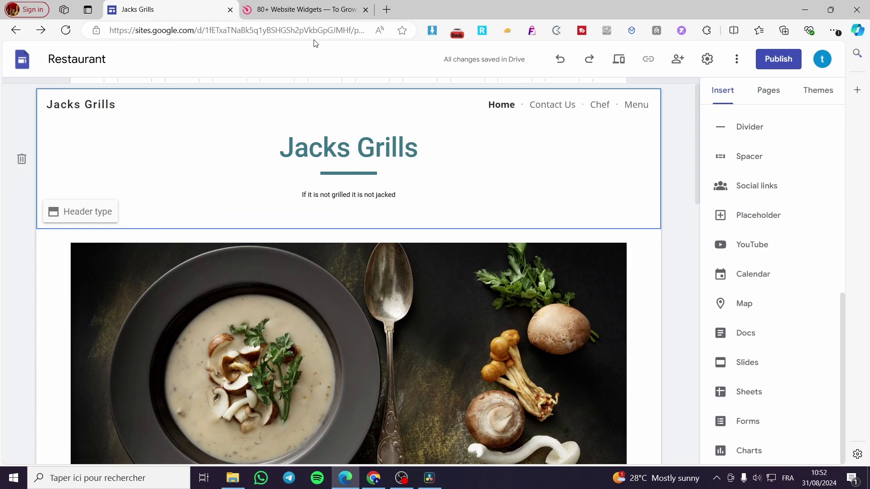
# - Switch to the Elfsight website and browse its widget list across the social, reviews, chats, forms, e-commerce and tools categories
pyautogui.click(299, 9)
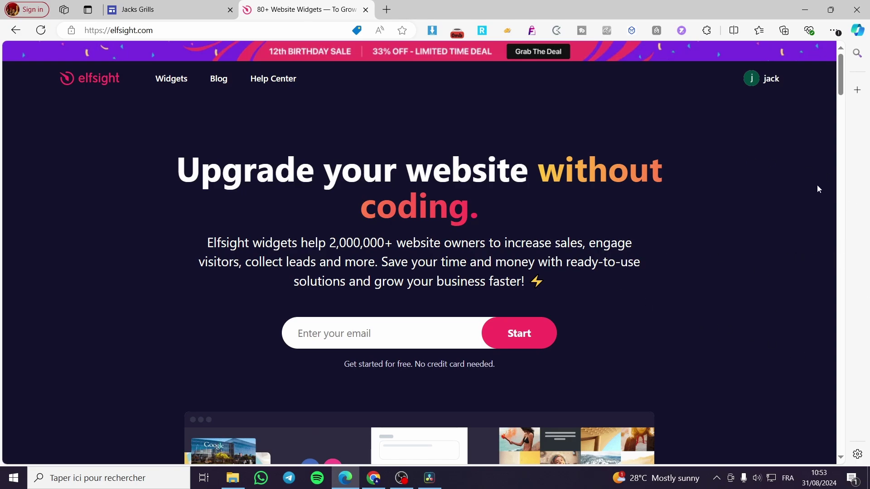
pyautogui.moveTo(180, 88)
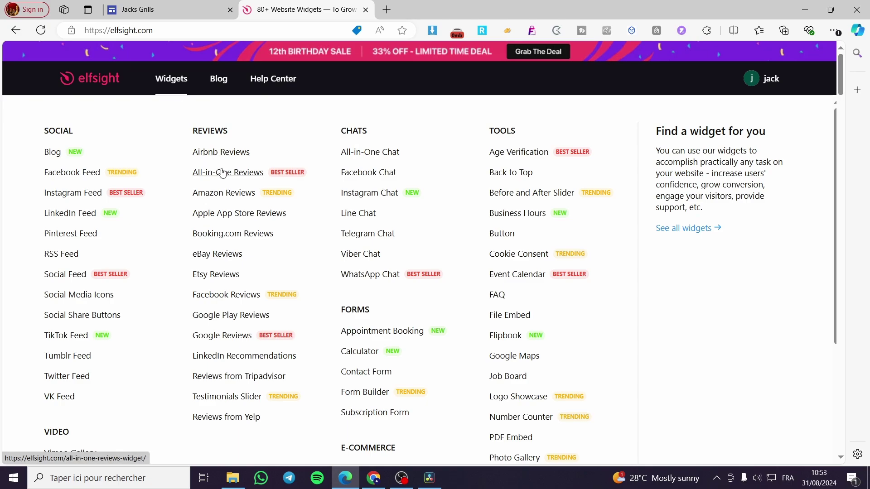
pyautogui.scroll(-1, 223, 172)
pyautogui.scroll(1, 223, 172)
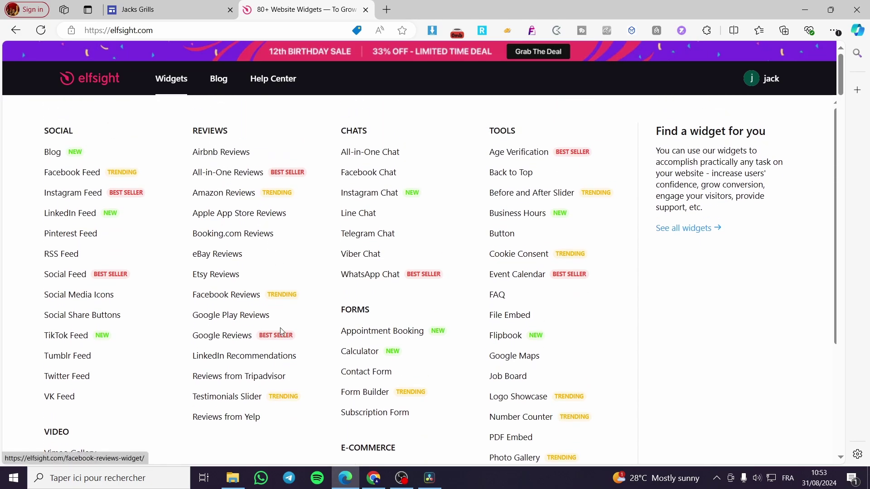
pyautogui.scroll(-1, 453, 281)
pyautogui.scroll(-1, 452, 281)
pyautogui.scroll(-3, 454, 279)
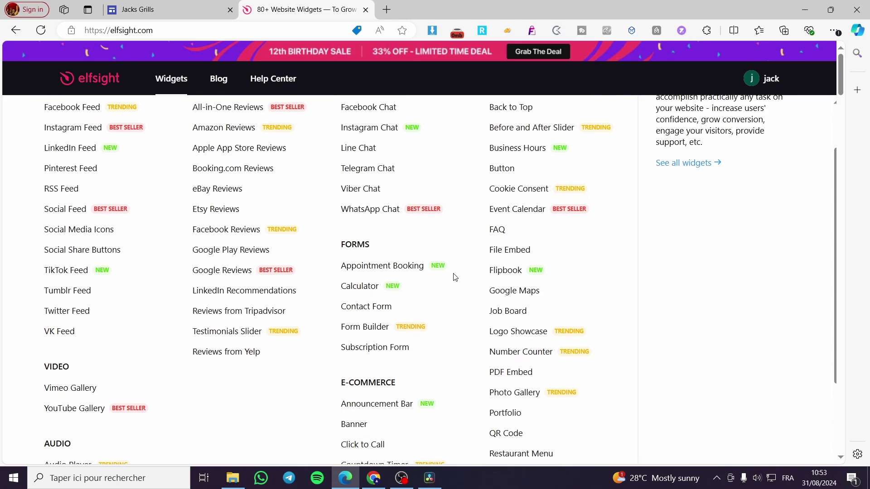
pyautogui.scroll(4, 446, 272)
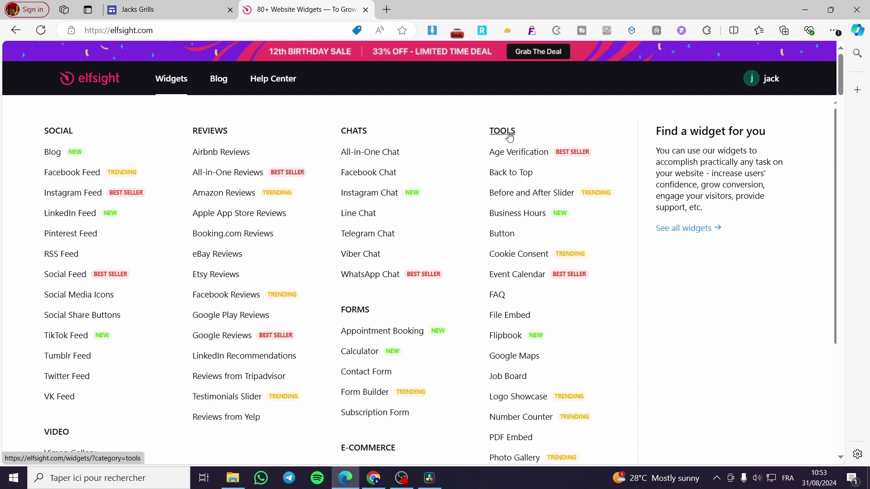
pyautogui.scroll(-4, 509, 136)
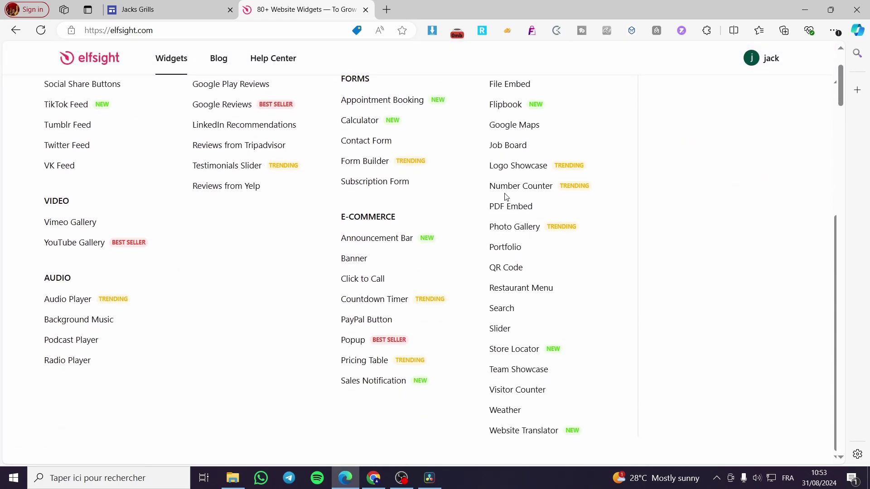
pyautogui.scroll(1, 470, 192)
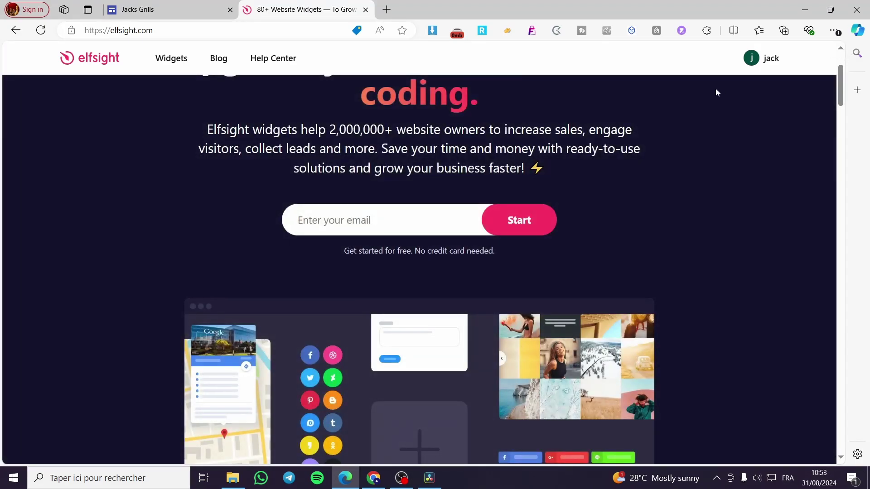
pyautogui.scroll(3, 339, 234)
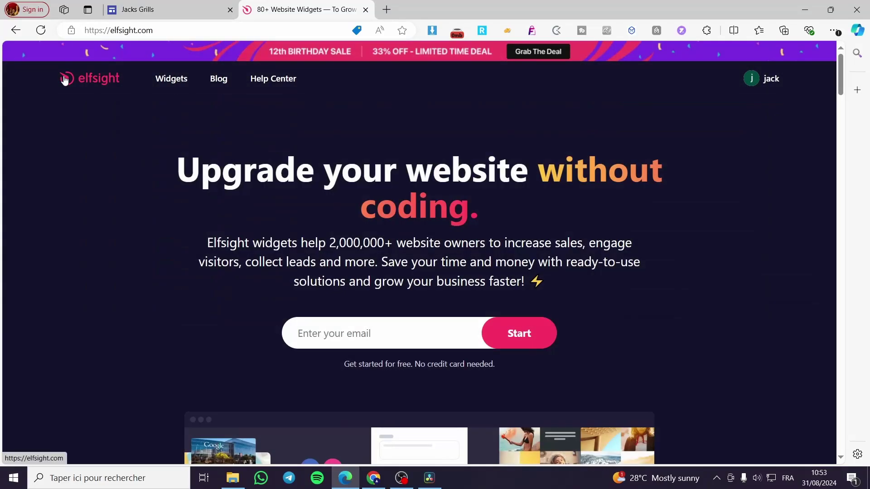
# - Reload the Elfsight homepage and look over its Social and Reviews widget sections
pyautogui.click(64, 80)
pyautogui.scroll(-12, 438, 295)
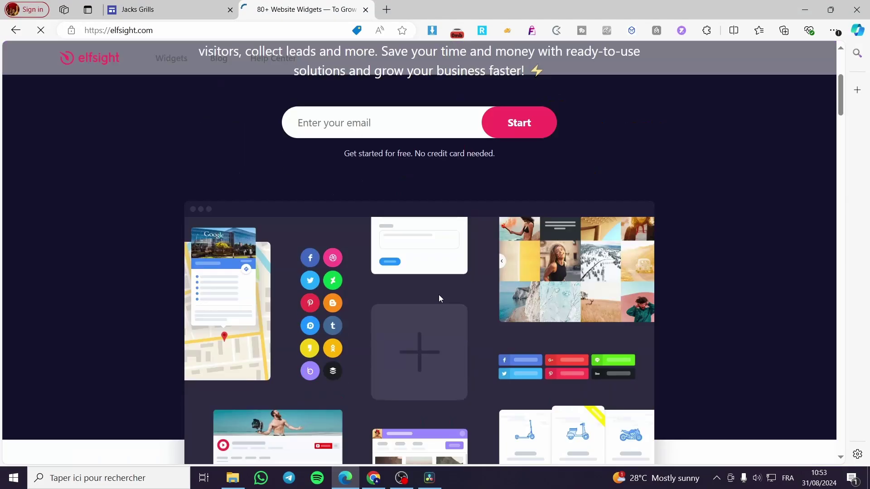
pyautogui.scroll(-5, 448, 348)
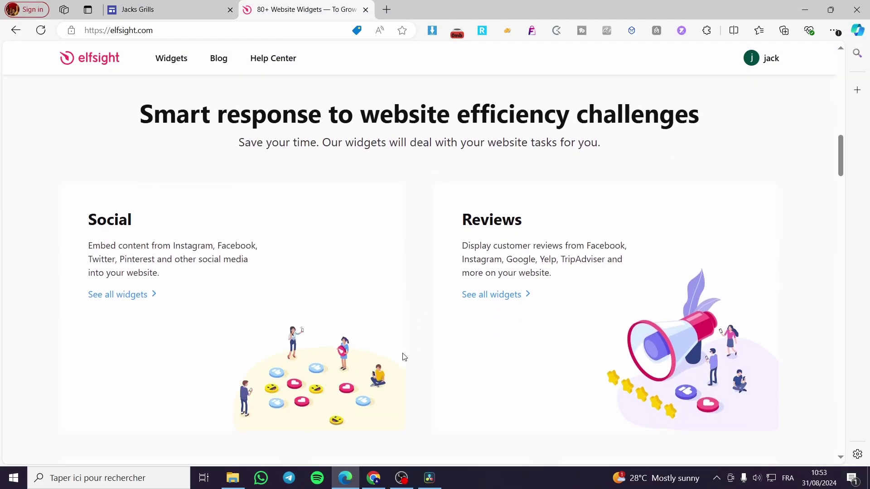
pyautogui.scroll(6, 418, 354)
pyautogui.scroll(5, 428, 350)
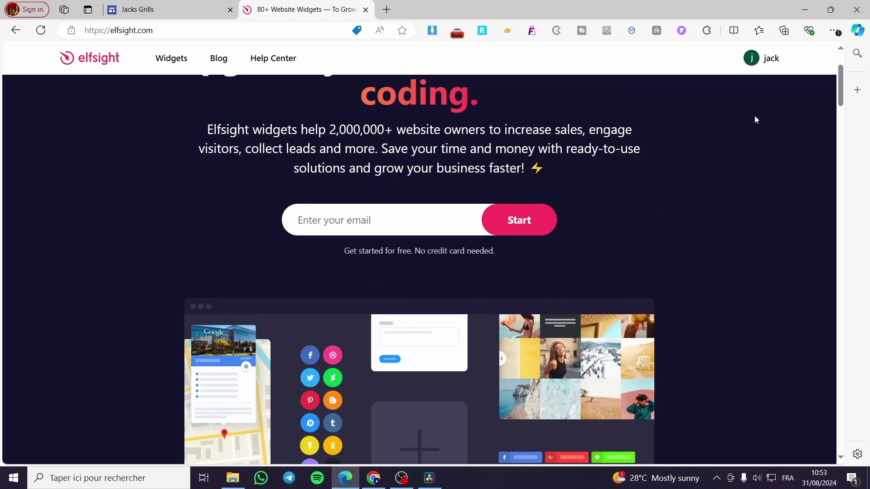
# - Open the Elfsight account dashboard, dismiss the Getting Started checklist and go to the apps catalog
pyautogui.click(754, 62)
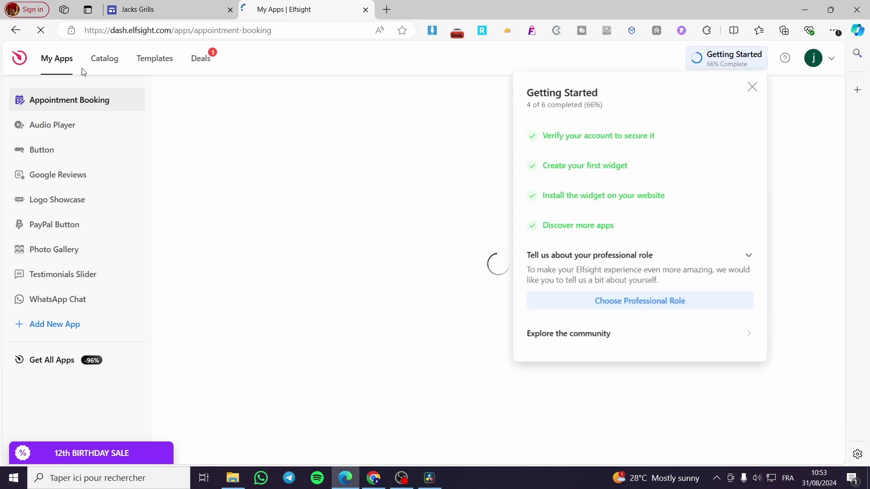
pyautogui.click(740, 91)
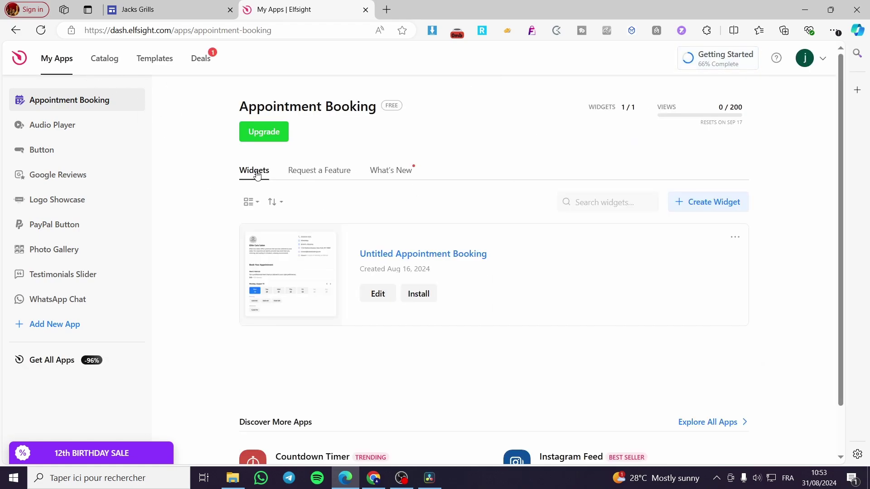
pyautogui.click(107, 64)
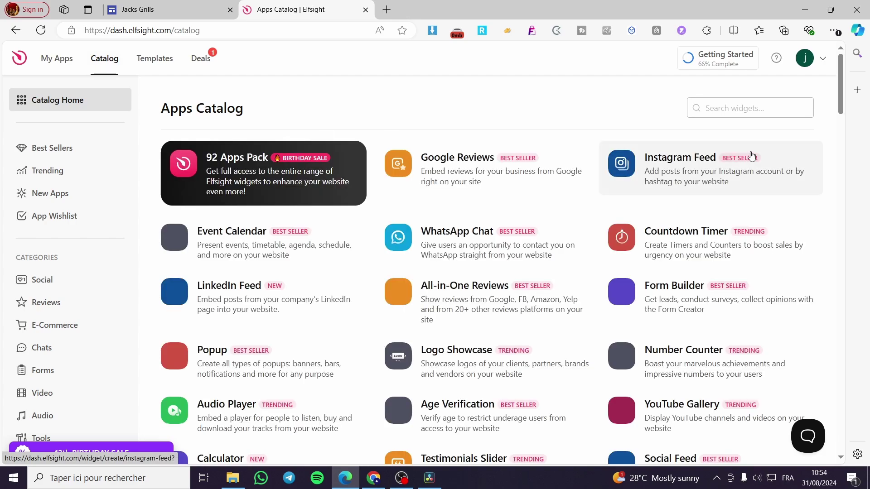
# - Search the apps catalog for "Restaurant" and start creating a Restaurant Menu widget
pyautogui.click(750, 111)
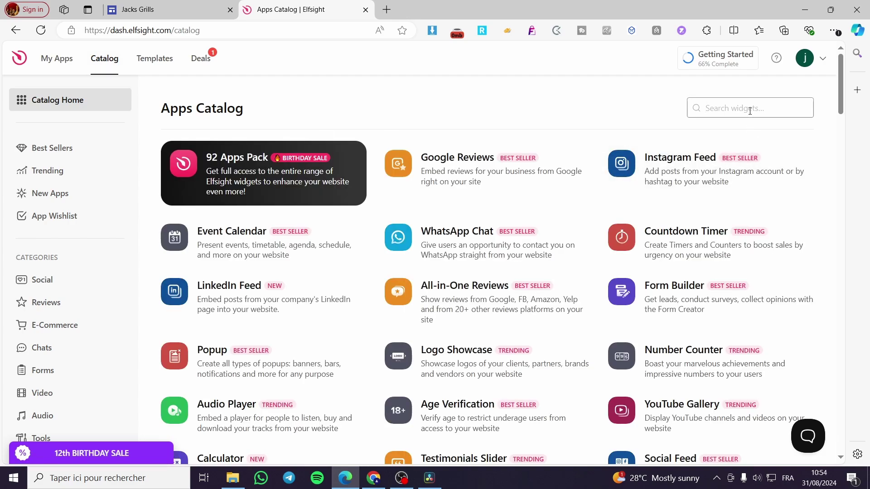
pyautogui.write('Restaur')
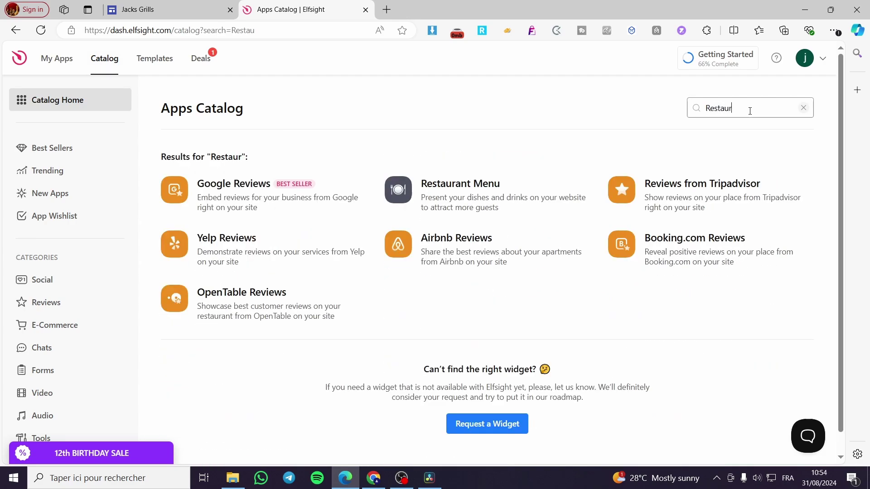
pyautogui.write('ant')
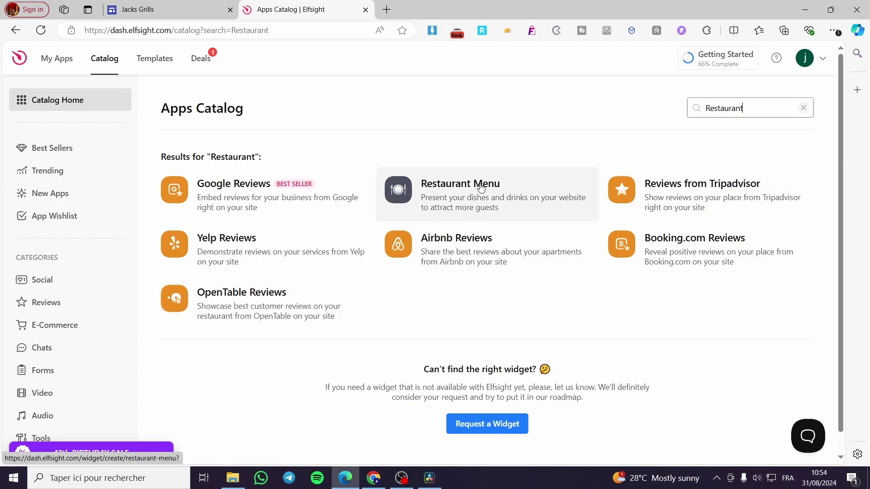
pyautogui.click(431, 194)
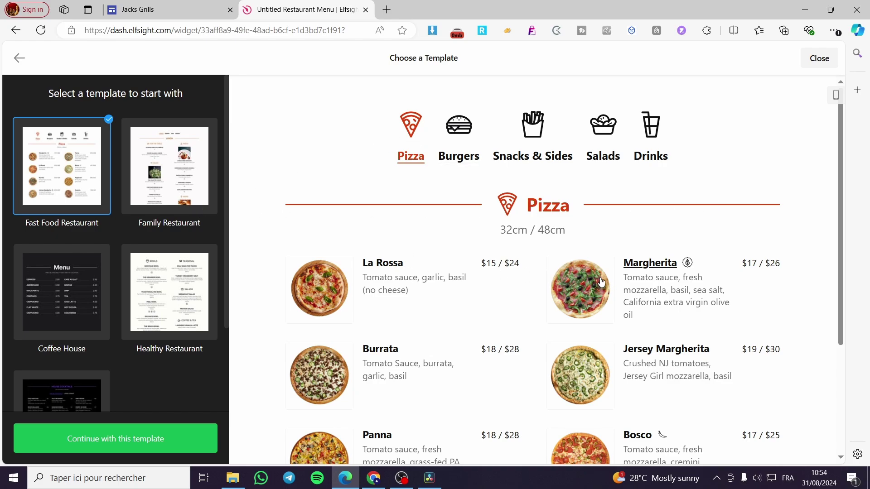
# - Preview the Burgers, Snacks & Sides and Pizza sections of the Fast Food Restaurant template
pyautogui.click(458, 123)
pyautogui.click(548, 173)
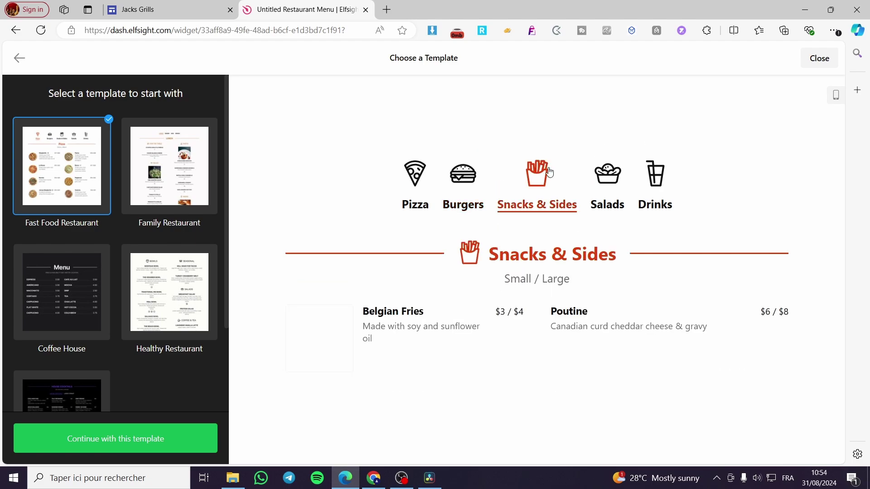
pyautogui.click(415, 182)
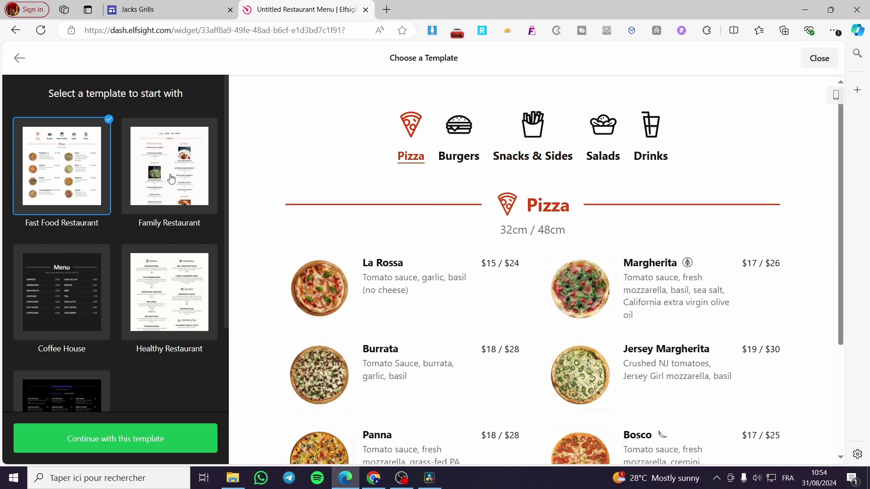
# - Preview the Family Restaurant template and examine its lunch menu sections
pyautogui.click(170, 179)
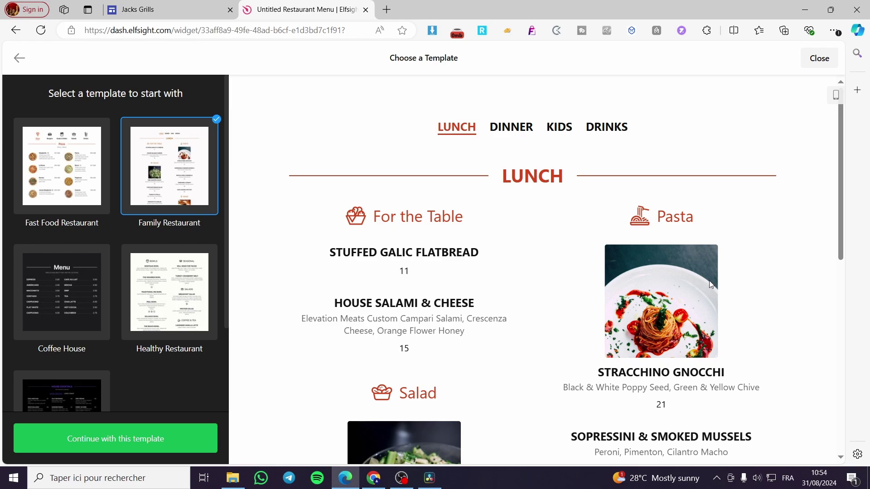
pyautogui.scroll(-2, 701, 276)
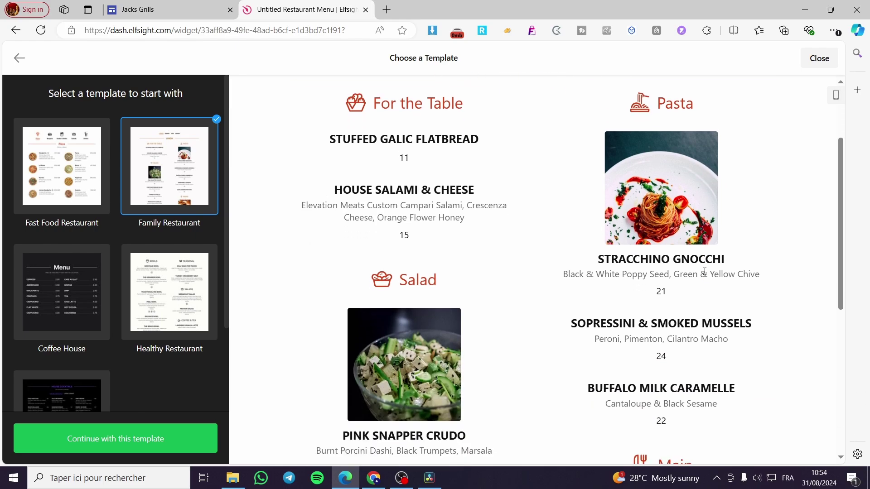
pyautogui.scroll(-1, 427, 242)
pyautogui.scroll(1, 427, 241)
pyautogui.scroll(-1, 406, 322)
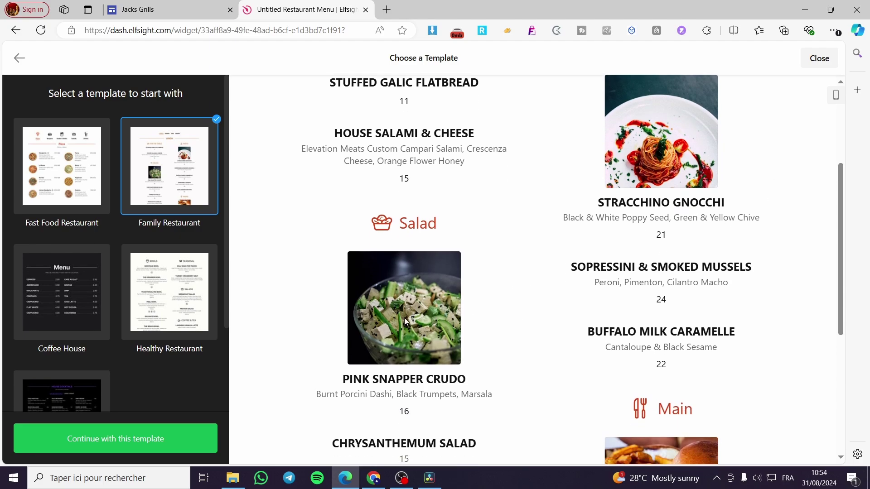
pyautogui.scroll(-3, 407, 278)
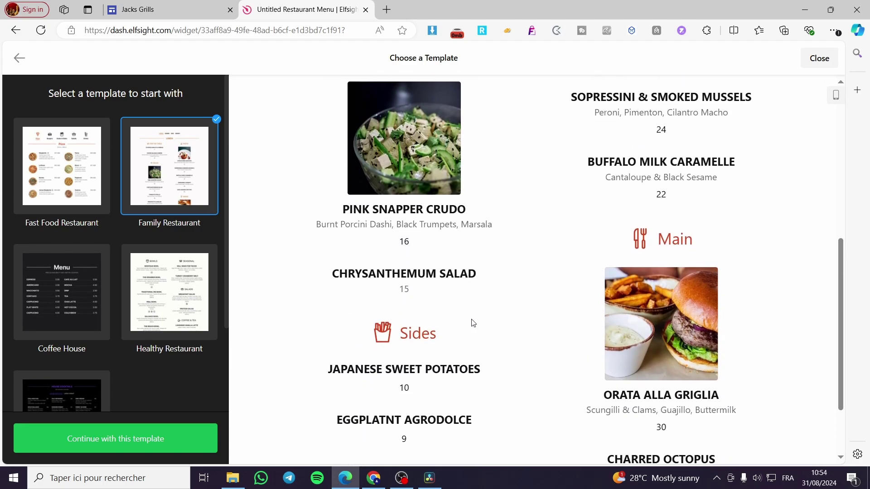
pyautogui.scroll(-1, 473, 323)
# - Compare the Coffee House, Healthy Restaurant and Cocktail Bar templates, and select the Family Restaurant template
pyautogui.click(69, 298)
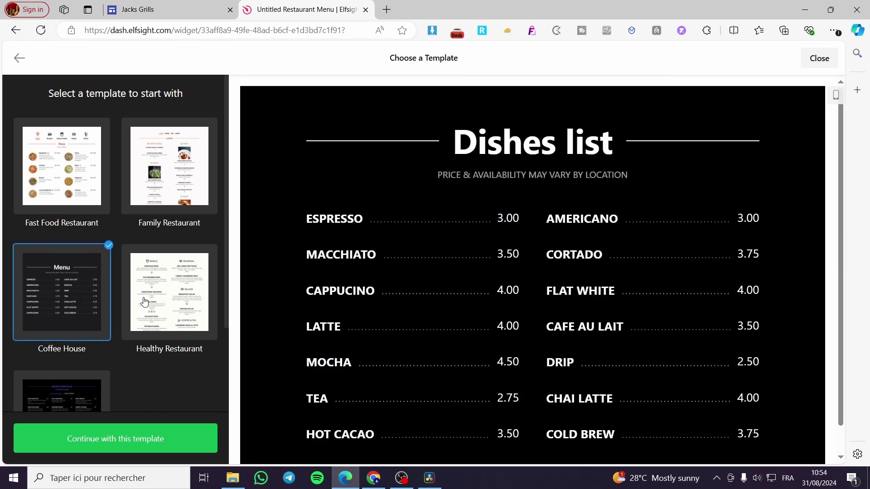
pyautogui.click(146, 302)
pyautogui.scroll(-3, 145, 302)
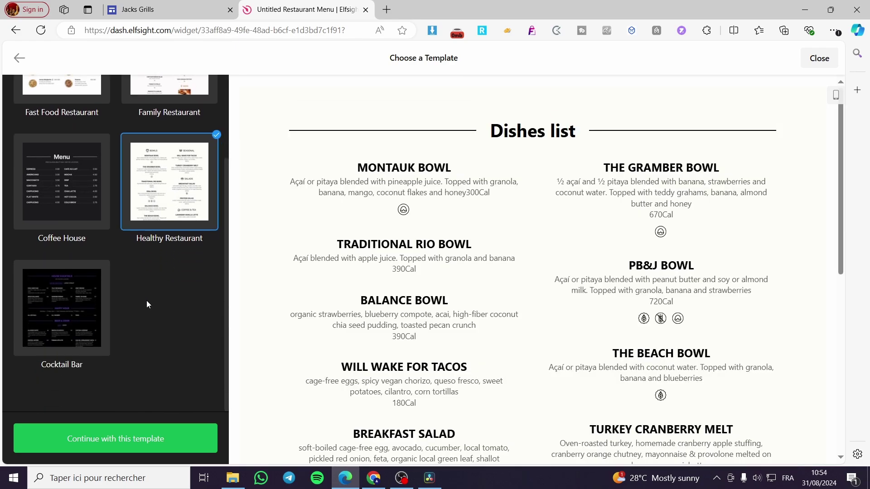
pyautogui.click(80, 305)
pyautogui.scroll(3, 167, 304)
pyautogui.click(183, 195)
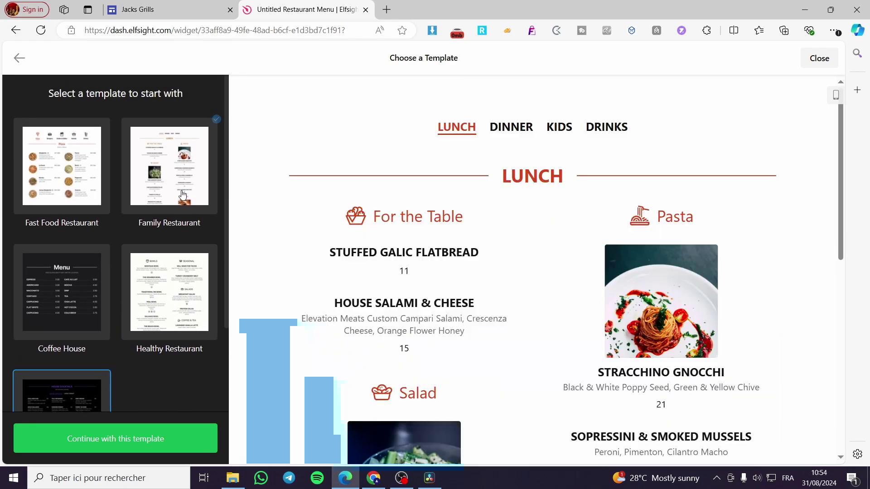
# - Select the Fast Food Restaurant template and create the menu widget from it
pyautogui.click(60, 186)
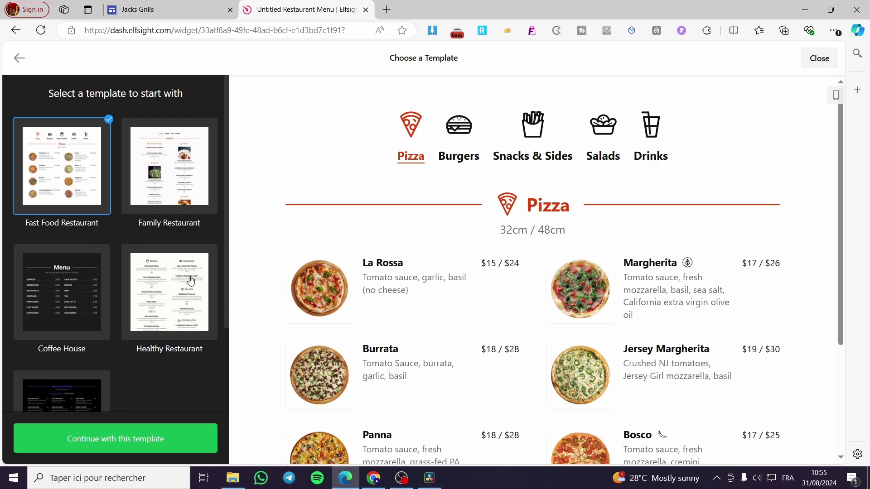
pyautogui.scroll(-1, 146, 389)
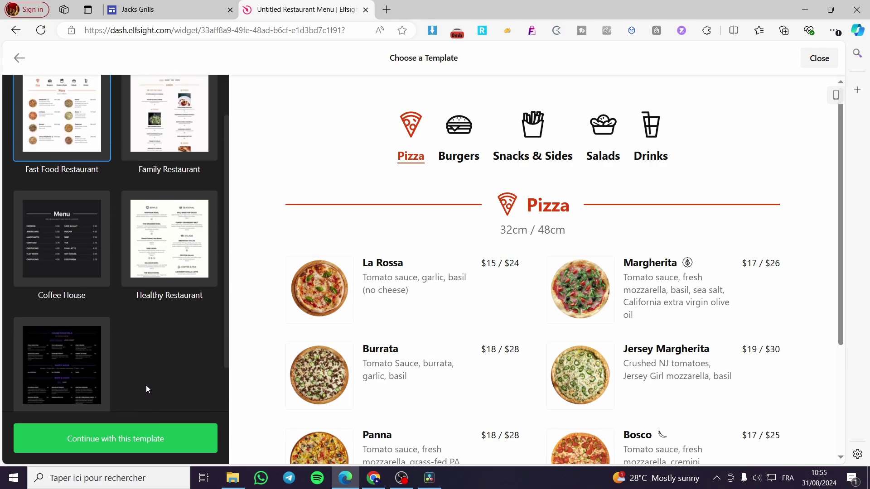
pyautogui.click(139, 438)
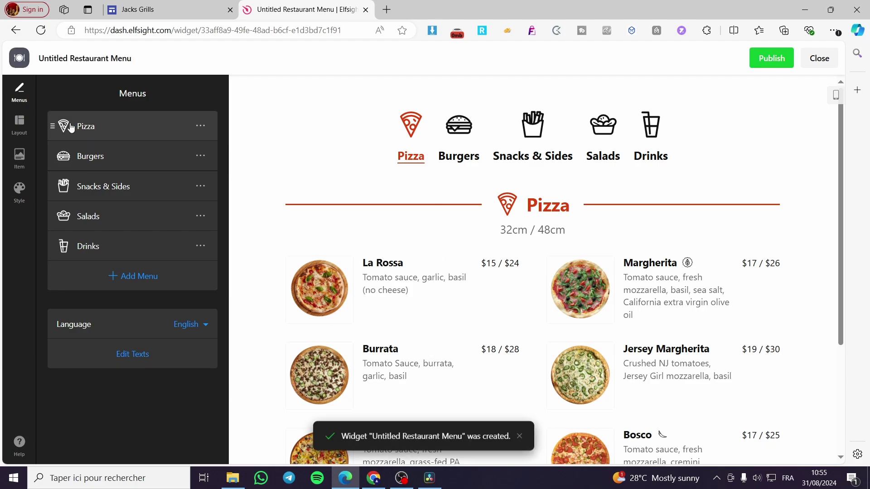
# - Preview the widget's Burgers, Snacks & Sides, Salads and Drinks sections, and return to Pizza
pyautogui.click(462, 136)
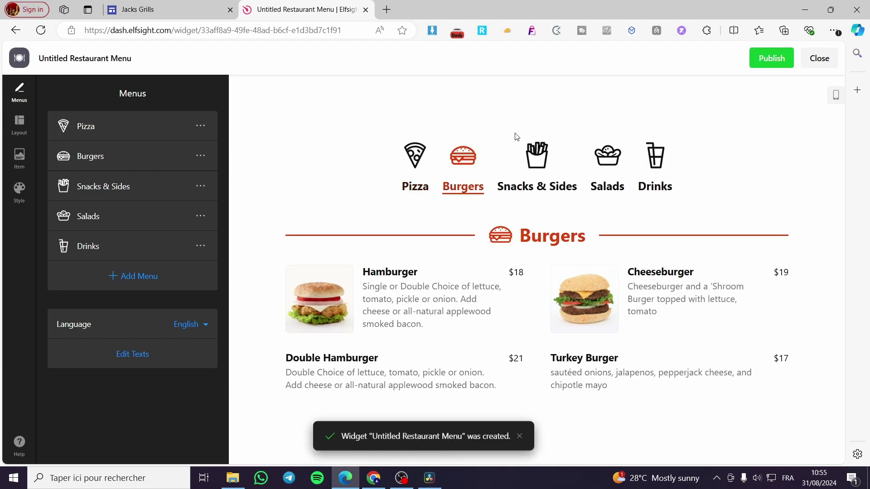
pyautogui.click(539, 156)
pyautogui.click(618, 188)
pyautogui.click(655, 181)
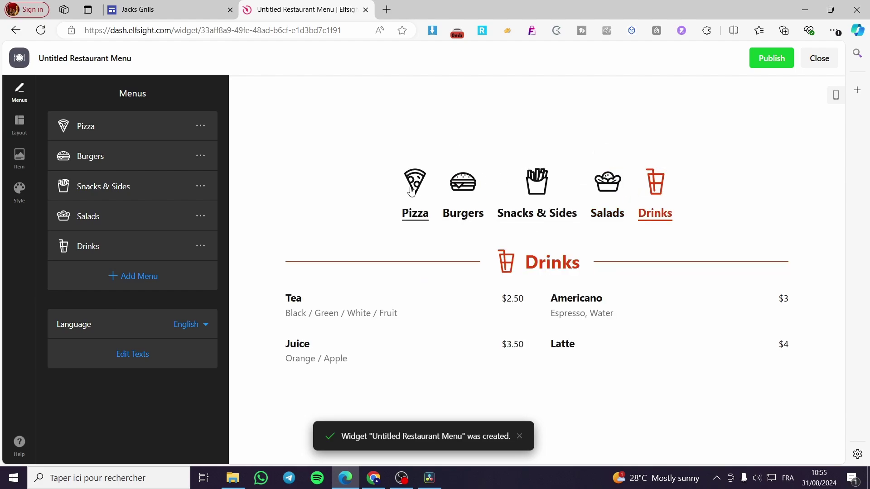
pyautogui.click(414, 181)
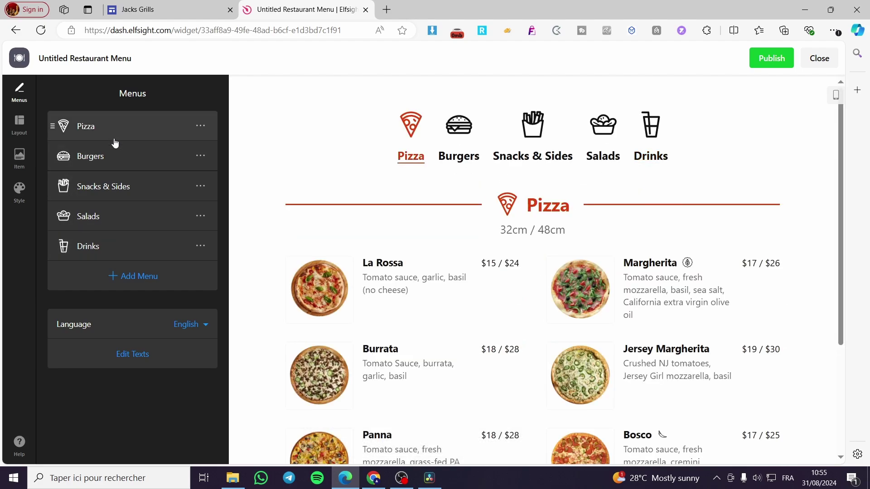
# - Add a badge with the NEW icon from the library to the La Rossa item of the Pizza menu, and finish editing that menu
pyautogui.click(139, 132)
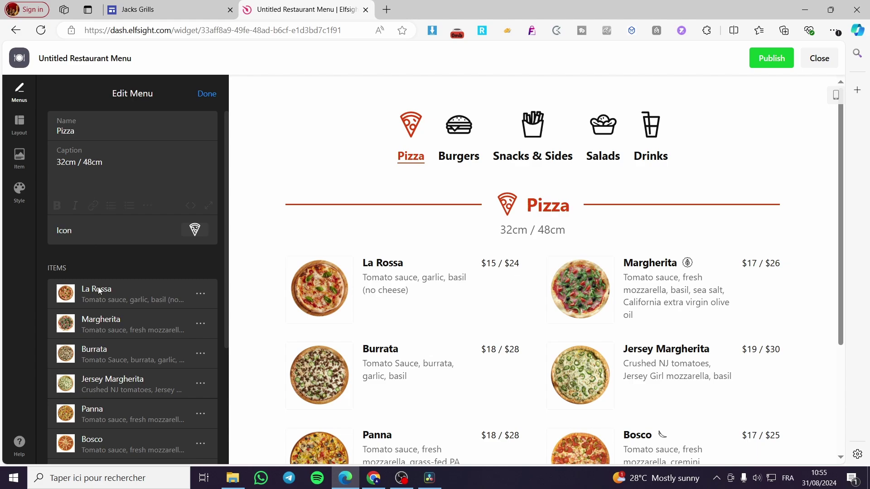
pyautogui.scroll(-2, 113, 302)
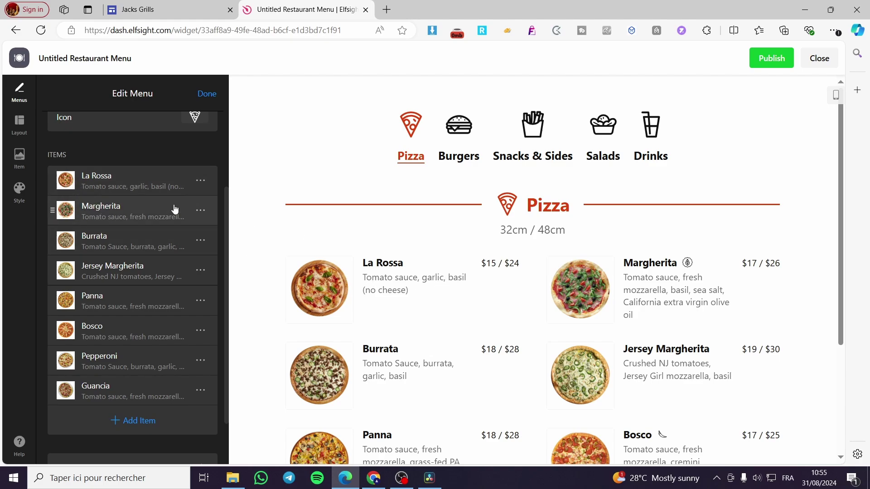
pyautogui.click(119, 189)
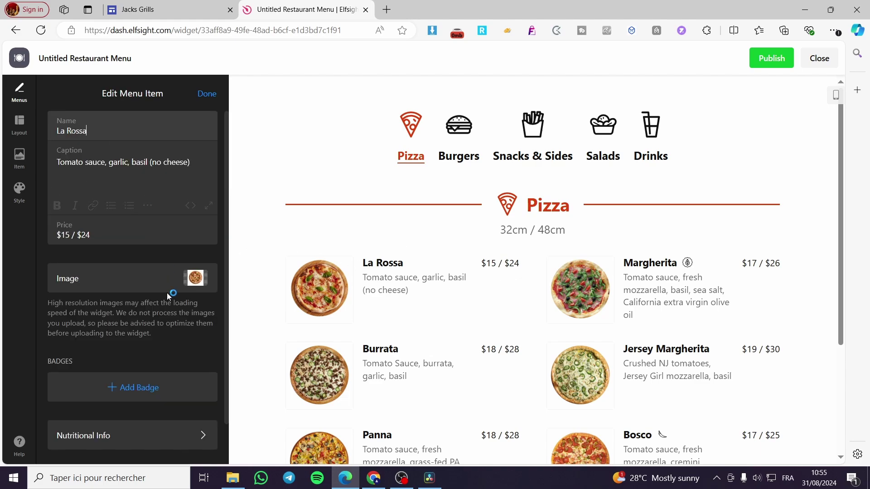
pyautogui.scroll(-1, 198, 297)
pyautogui.click(172, 340)
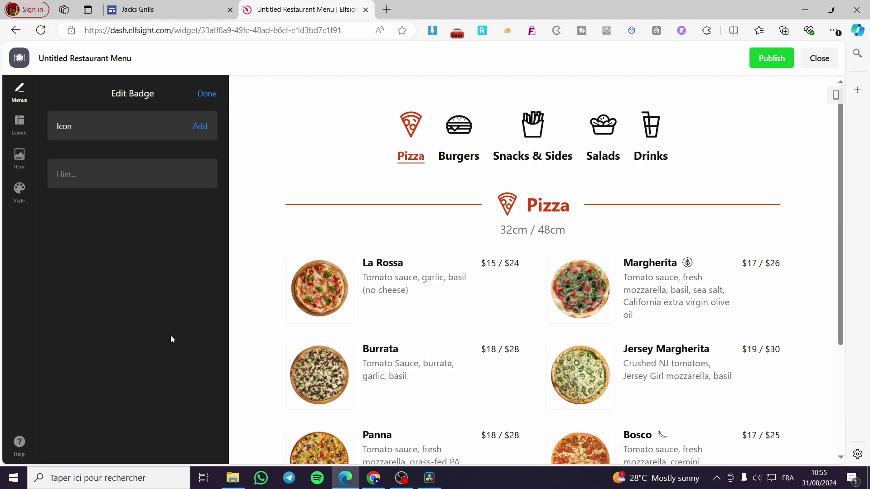
pyautogui.click(194, 132)
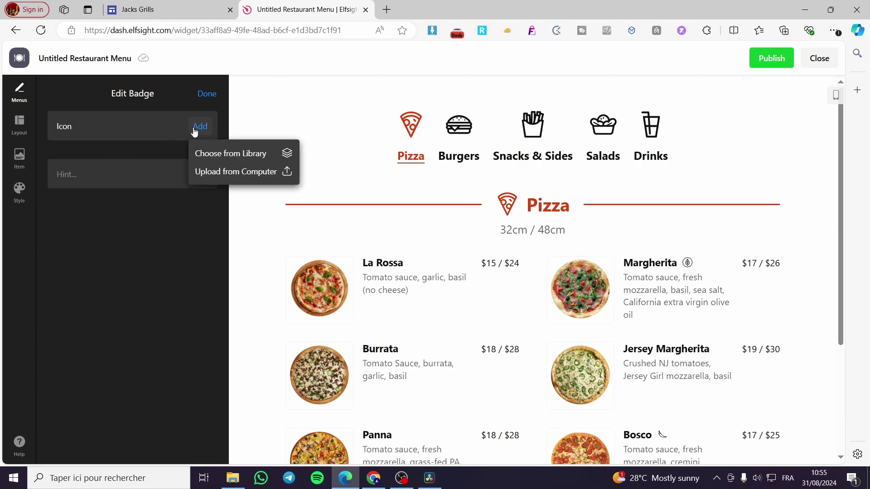
pyautogui.click(254, 155)
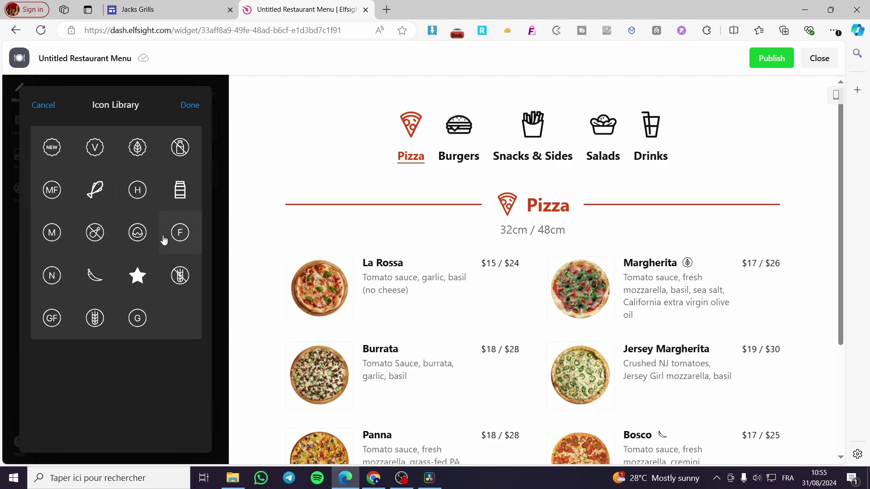
pyautogui.click(53, 148)
pyautogui.click(190, 105)
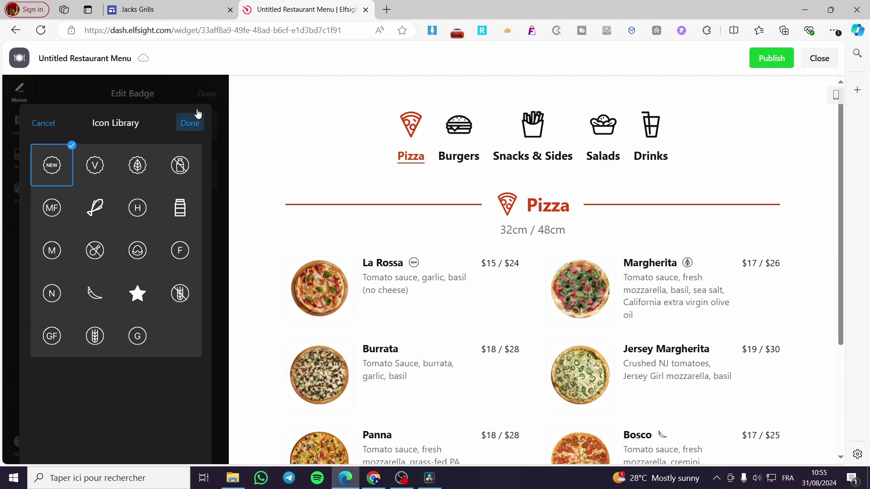
pyautogui.click(207, 94)
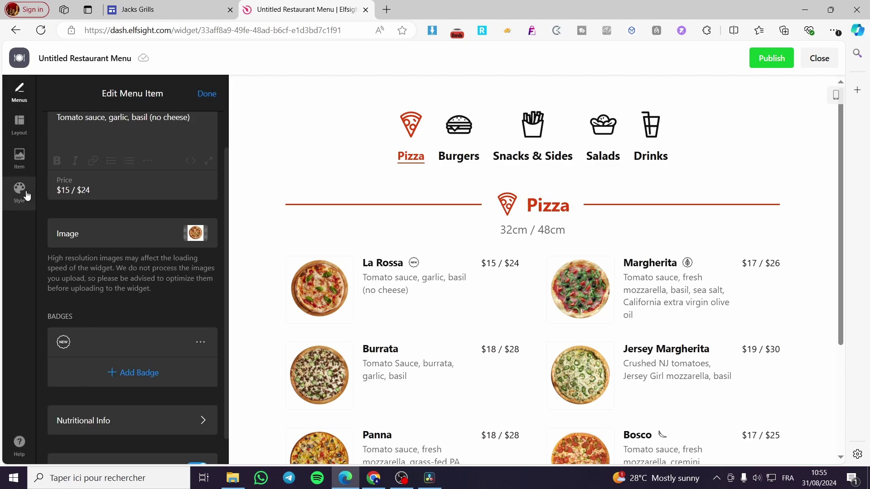
pyautogui.scroll(1, 177, 136)
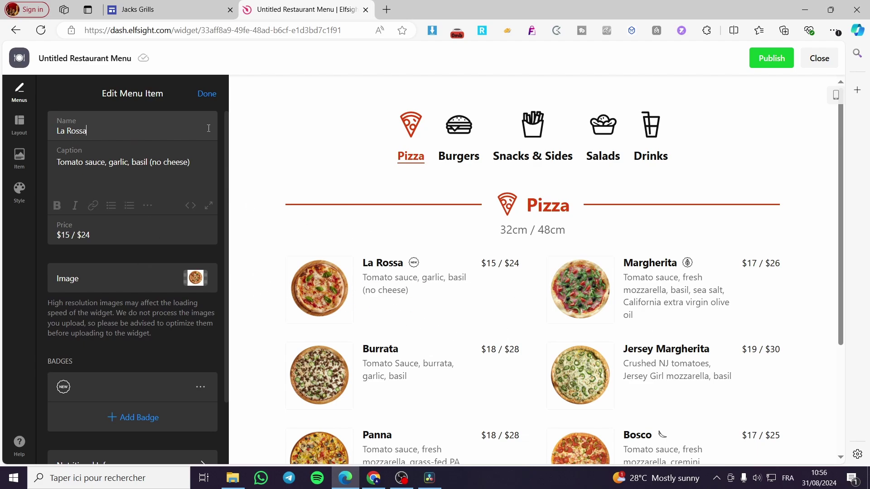
pyautogui.click(207, 94)
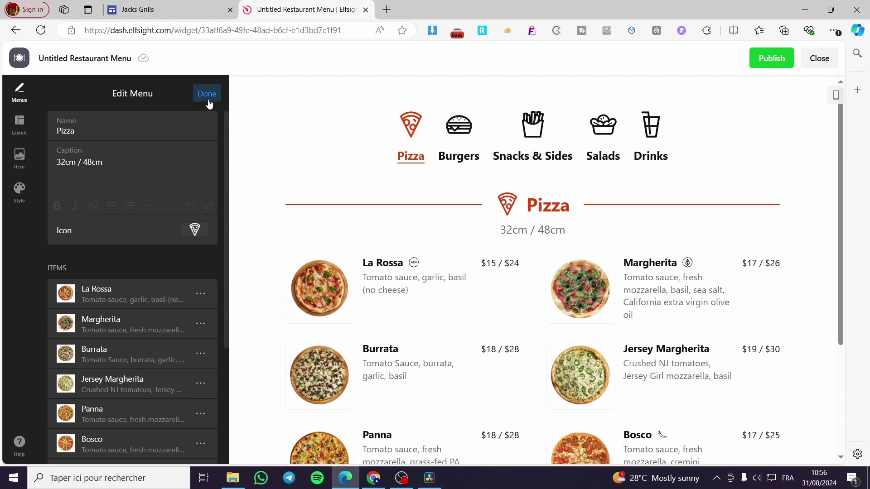
pyautogui.click(209, 101)
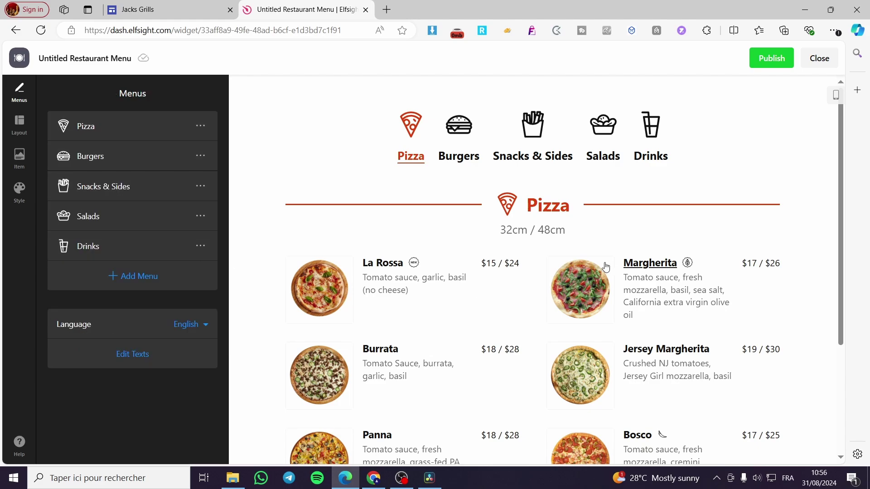
# - Add a new menu to the widget and give it the roast chicken icon from the icon library
pyautogui.scroll(-3, 606, 268)
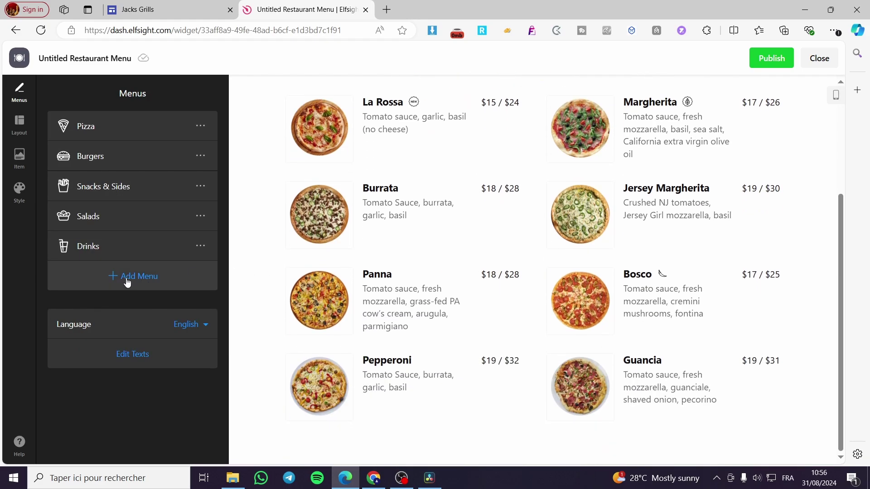
pyautogui.click(127, 278)
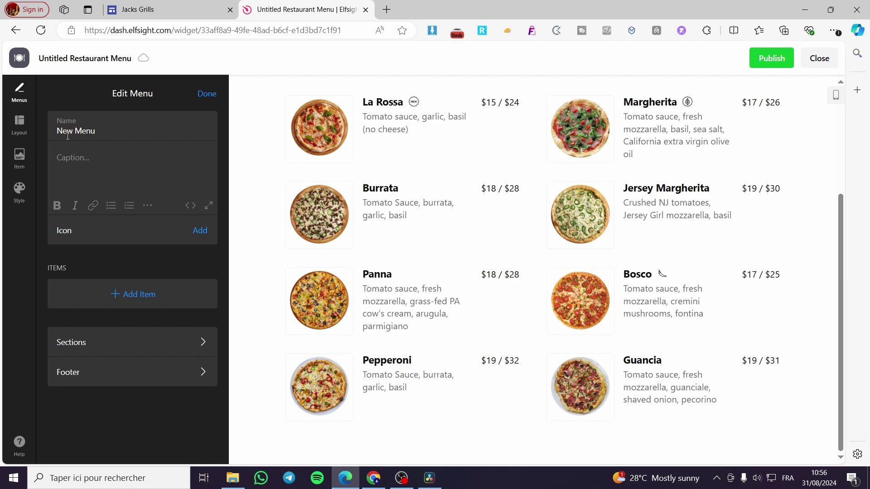
pyautogui.click(200, 231)
pyautogui.click(200, 231)
pyautogui.click(202, 232)
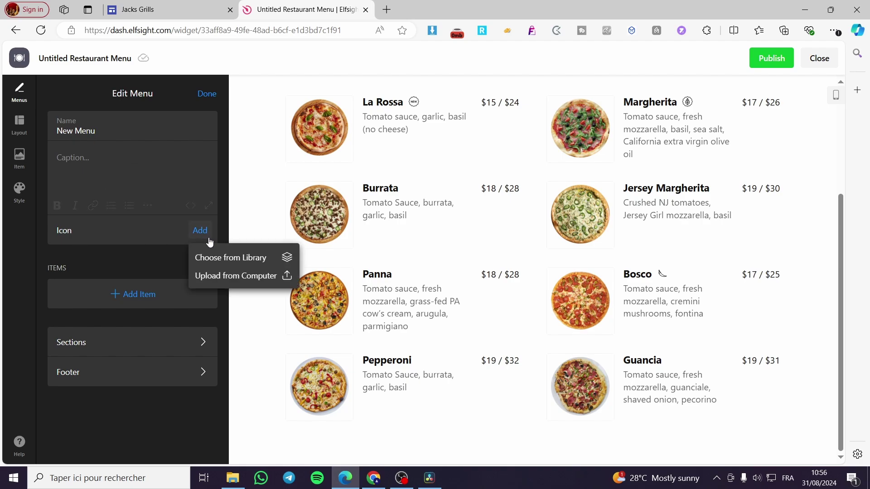
pyautogui.click(252, 260)
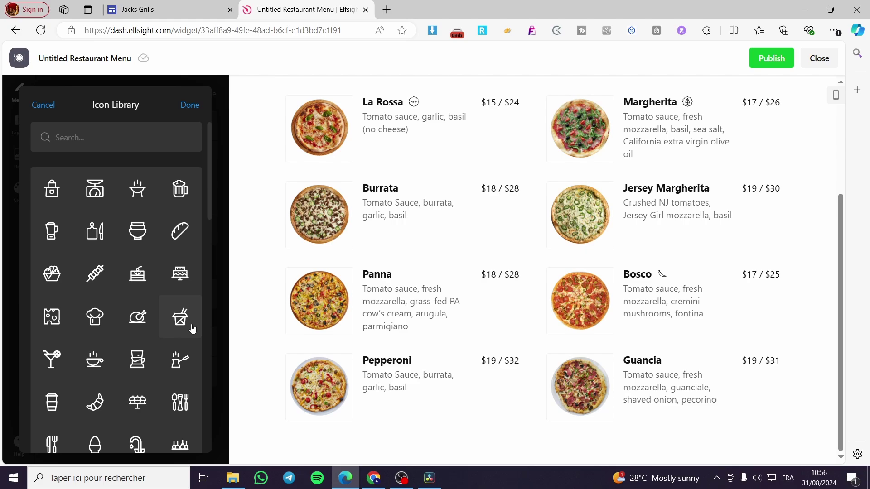
pyautogui.scroll(-1, 159, 336)
pyautogui.scroll(1, 159, 335)
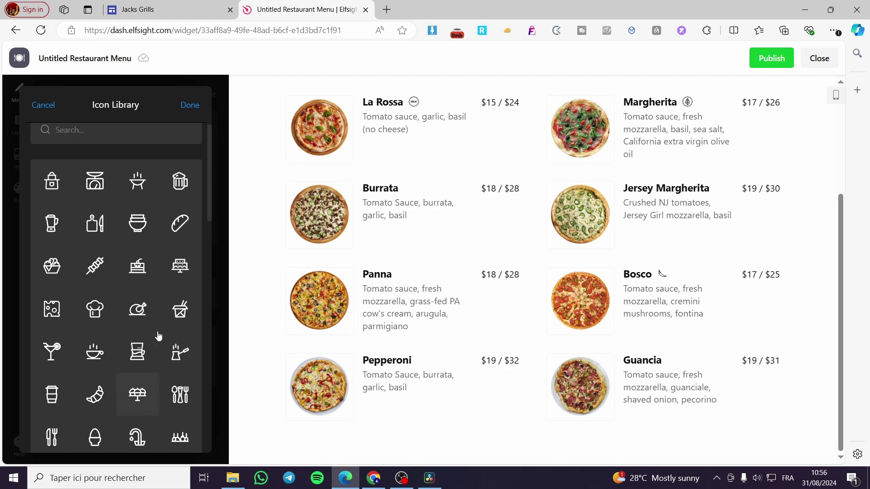
pyautogui.click(145, 330)
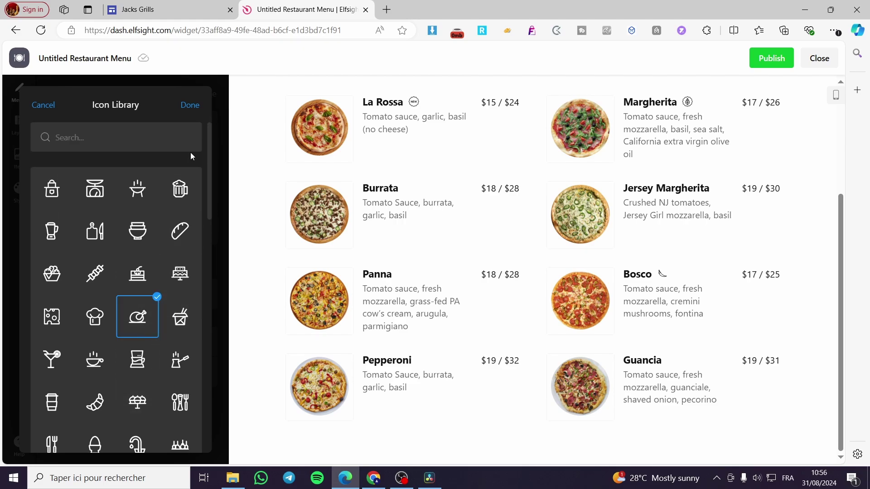
pyautogui.click(193, 107)
# - Name the new menu "Grilled Chicken" and enter the caption "marianted chicken"
pyautogui.moveTo(107, 141); pyautogui.dragTo(49, 137)
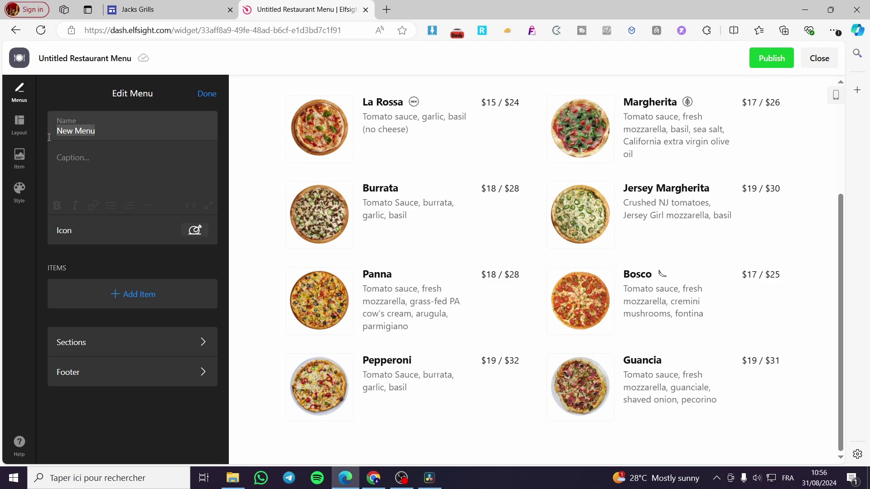
pyautogui.write('Grilled')
pyautogui.moveTo(87, 127); pyautogui.dragTo(83, 127)
pyautogui.write('Chick')
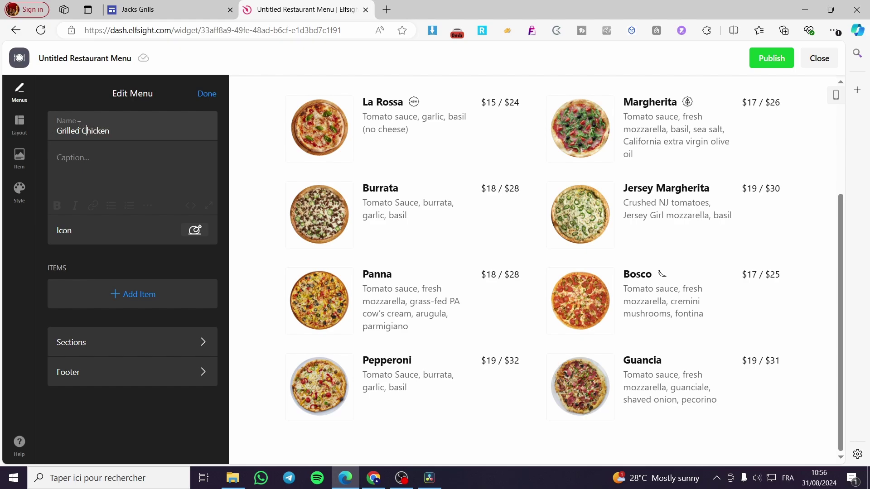
pyautogui.click(132, 164)
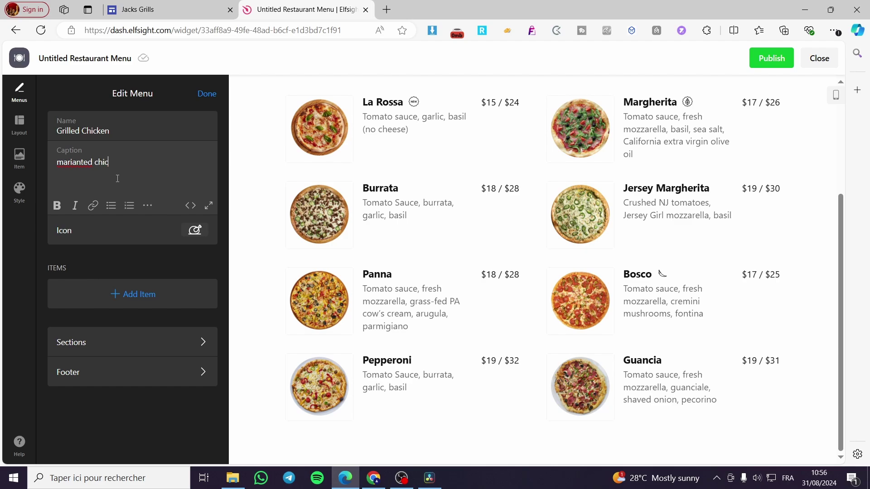
pyautogui.write('ked')
pyautogui.rightClick(113, 167)
pyautogui.press('Escape')
pyautogui.click(128, 165)
# - Add a blank item to the Grilled Chicken menu and finish editing the menu
pyautogui.click(111, 297)
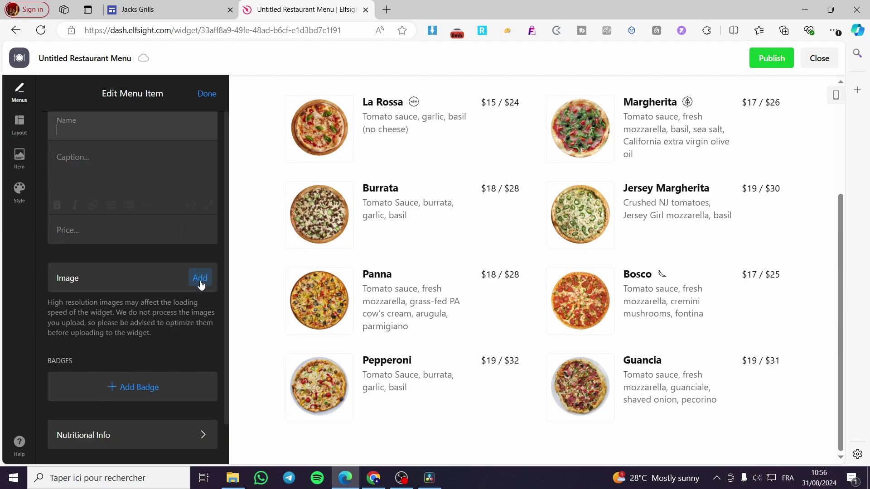
pyautogui.click(207, 94)
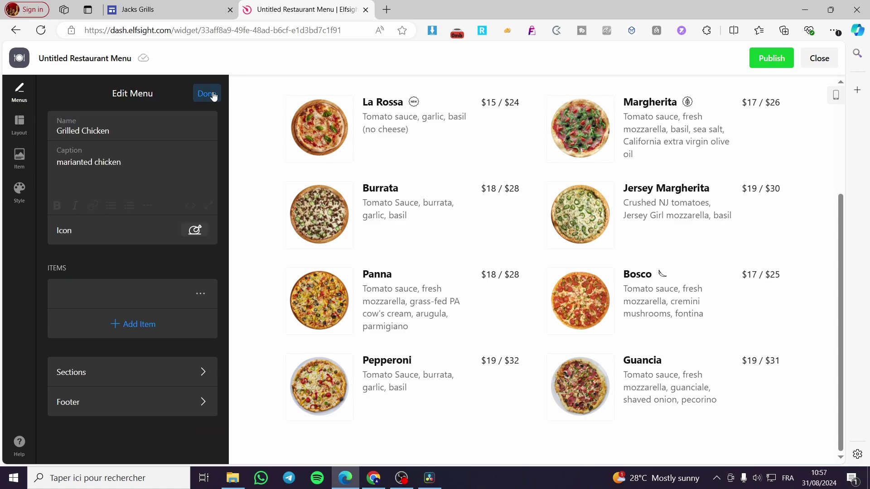
pyautogui.click(206, 93)
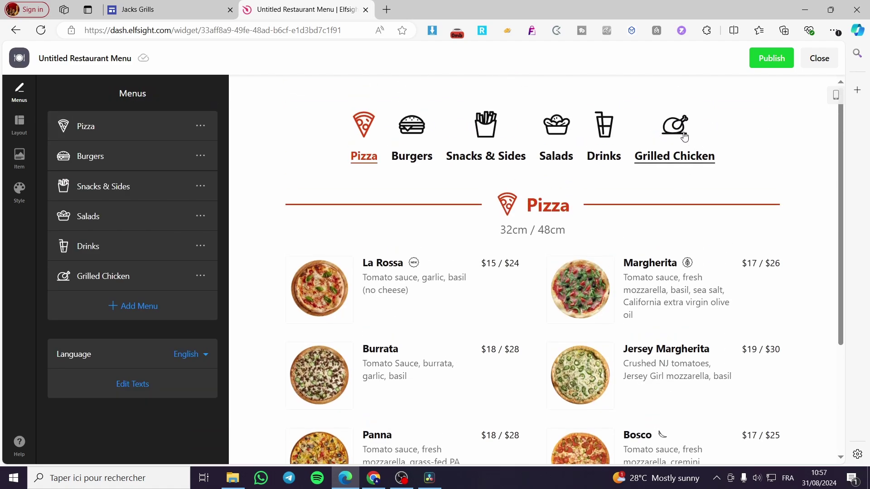
# - Check the Grilled Chicken section in the preview, and add another blank item to that menu
pyautogui.click(685, 137)
pyautogui.click(365, 239)
pyautogui.click(137, 277)
pyautogui.click(140, 323)
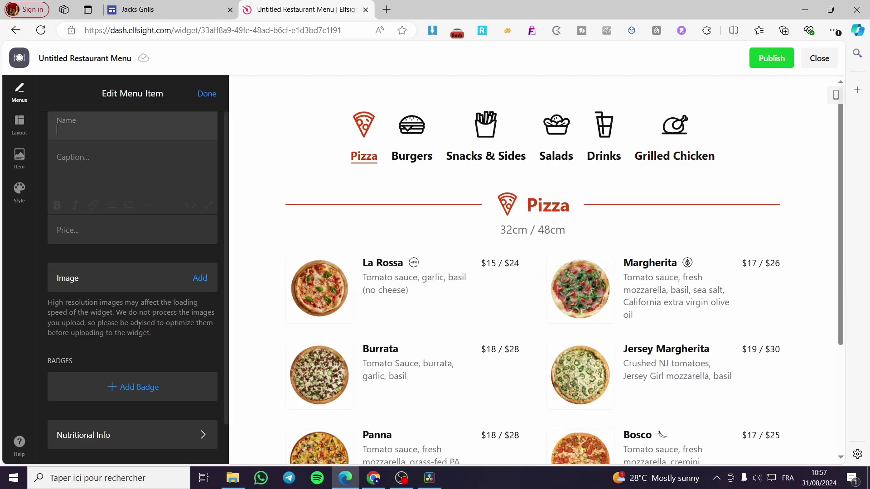
pyautogui.click(201, 94)
pyautogui.click(204, 94)
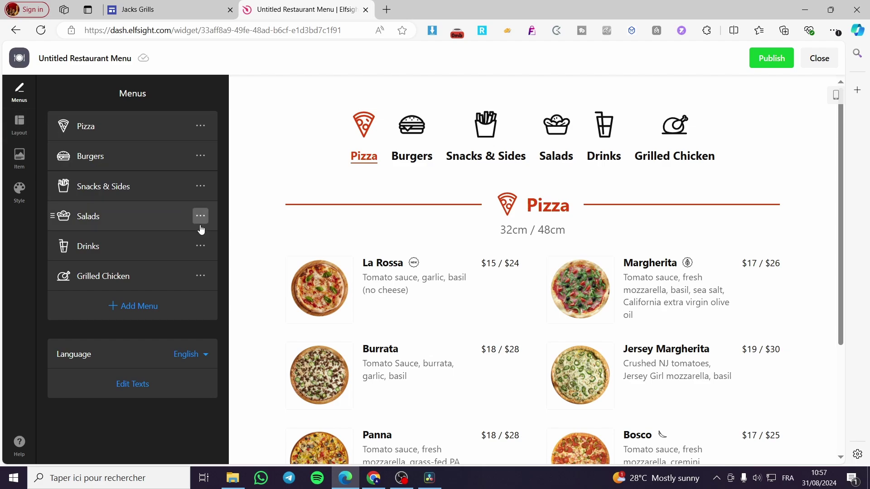
# - Try the List layout for the menus, look through the resulting page, and switch back to the Tabs layout
pyautogui.click(18, 121)
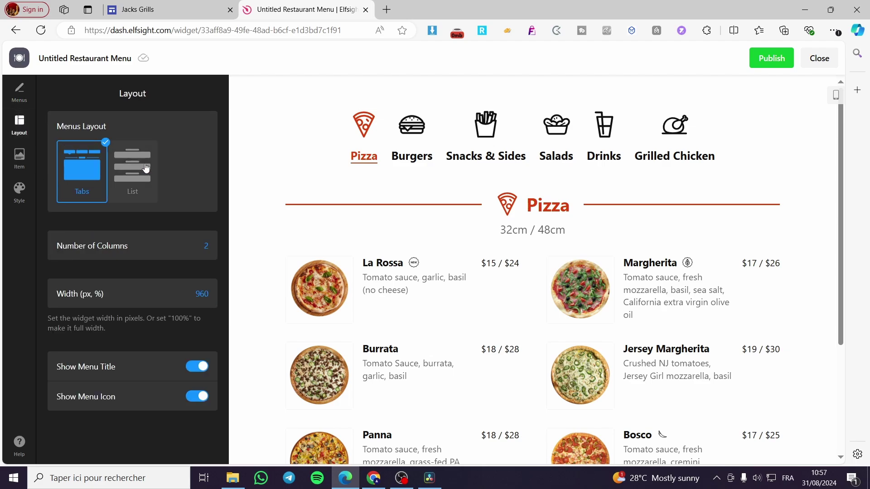
pyautogui.click(135, 170)
pyautogui.click(81, 175)
pyautogui.click(124, 179)
pyautogui.scroll(-15, 490, 280)
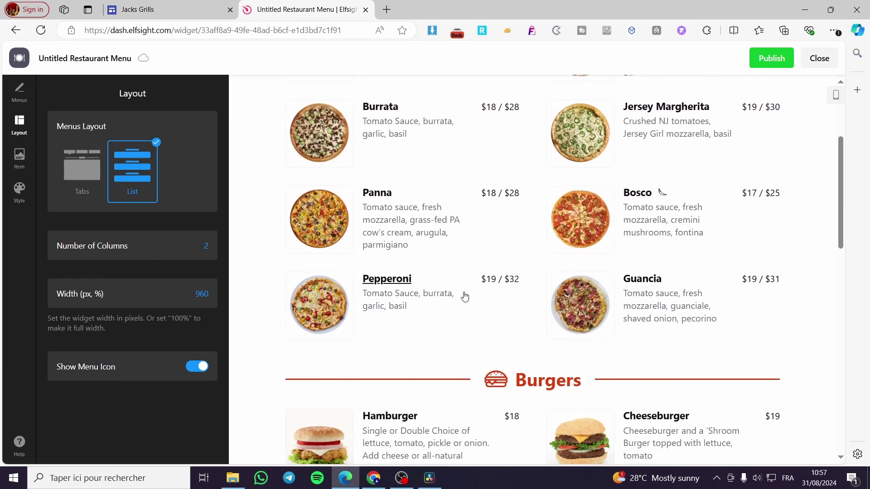
pyautogui.scroll(12, 465, 296)
pyautogui.click(83, 177)
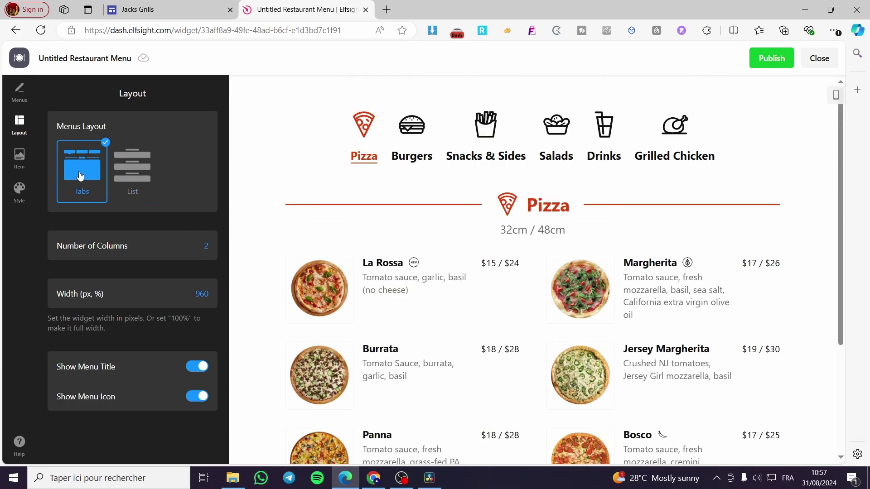
# - Try the large centred-image item layout for the menu, and settle on the compact layout with small images beside the text
pyautogui.click(28, 154)
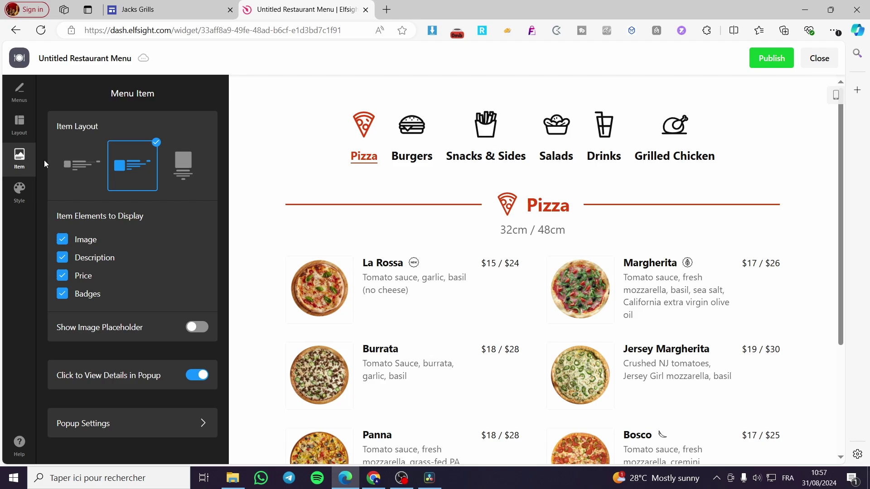
pyautogui.click(89, 175)
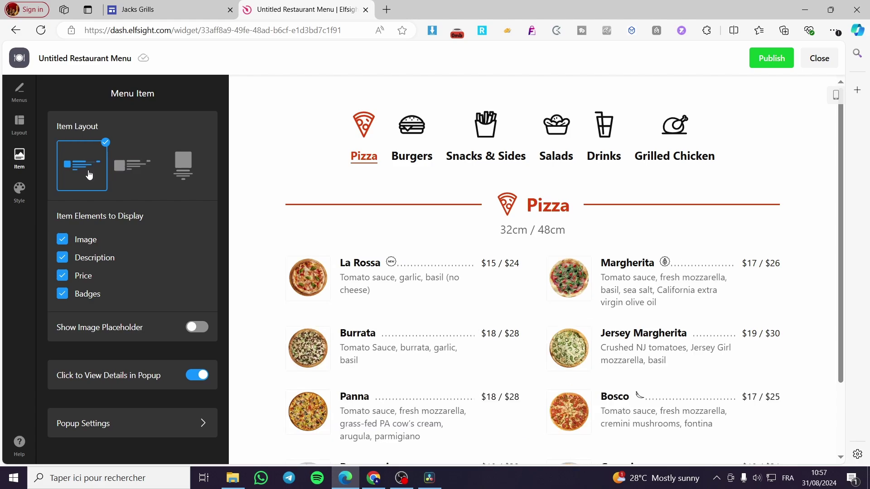
pyautogui.click(172, 174)
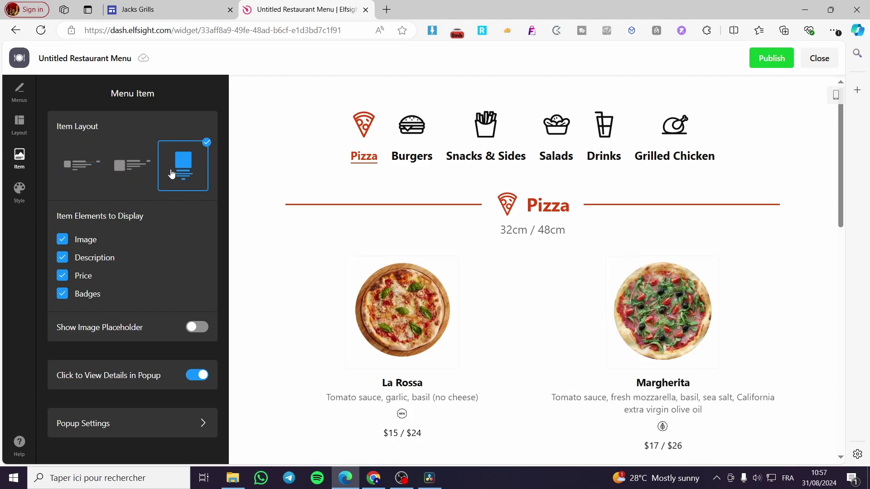
pyautogui.scroll(-3, 453, 335)
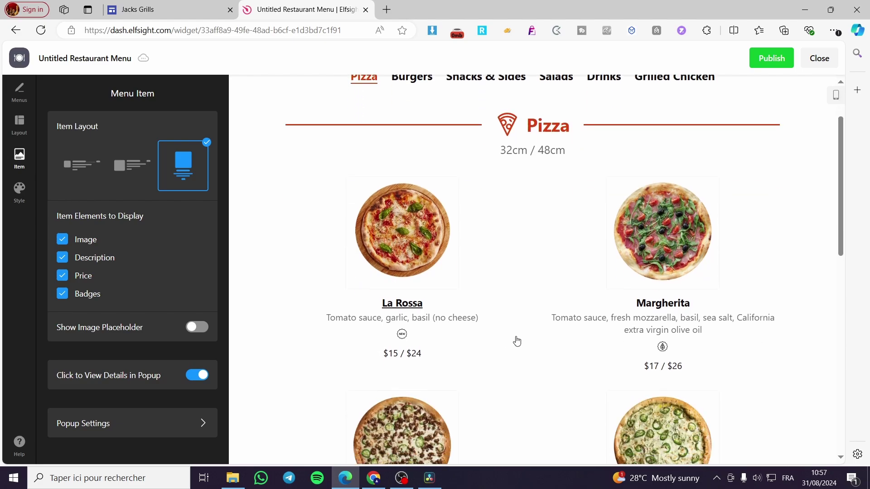
pyautogui.click(98, 173)
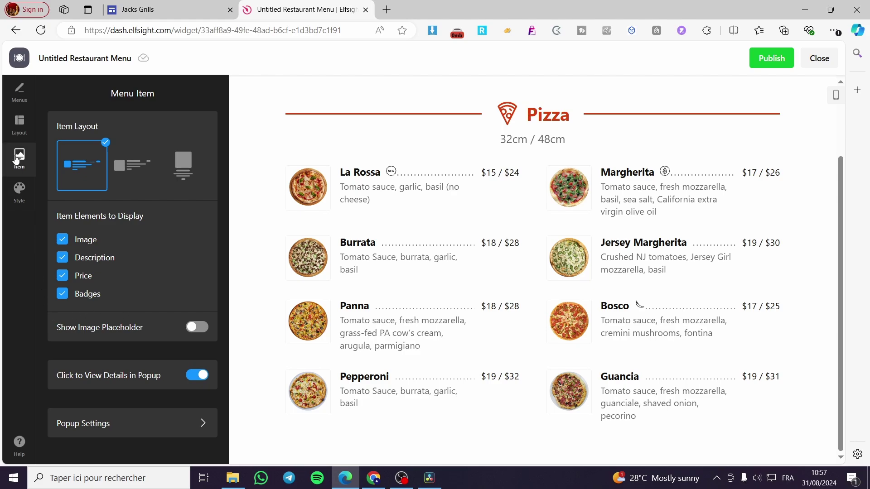
# - Try a green accent colour for the widget, and set it to bright red
pyautogui.click(19, 192)
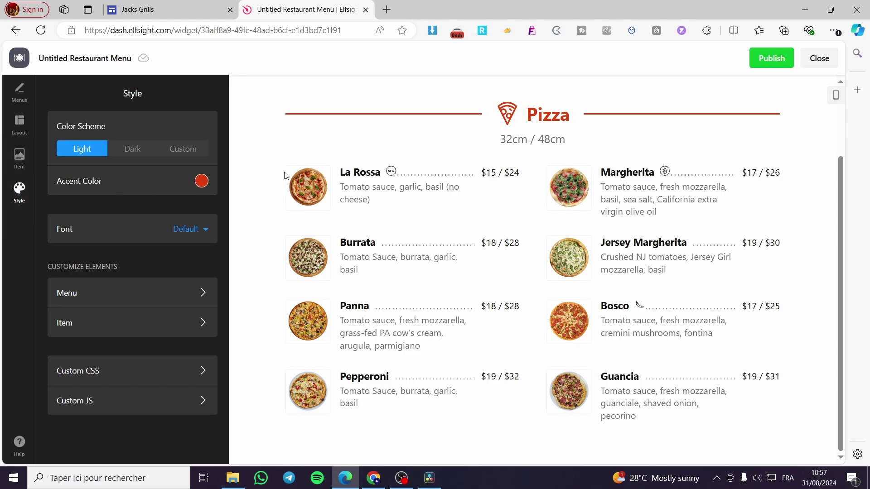
pyautogui.click(202, 182)
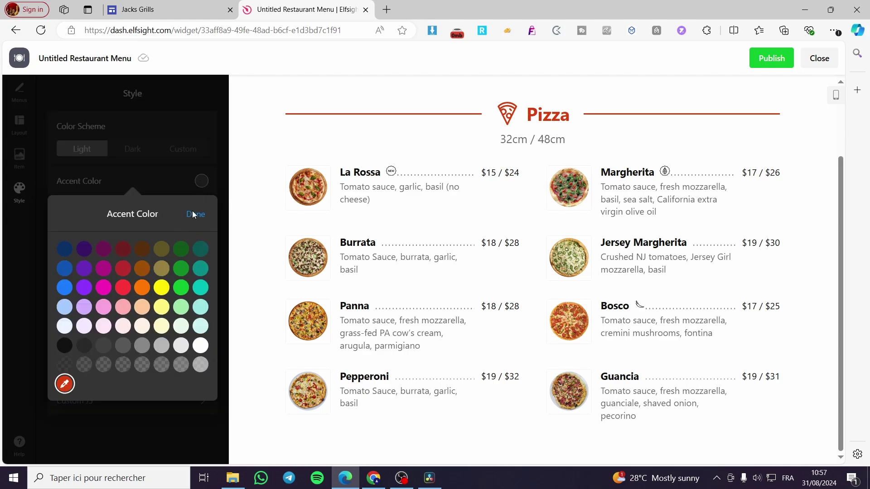
pyautogui.click(186, 269)
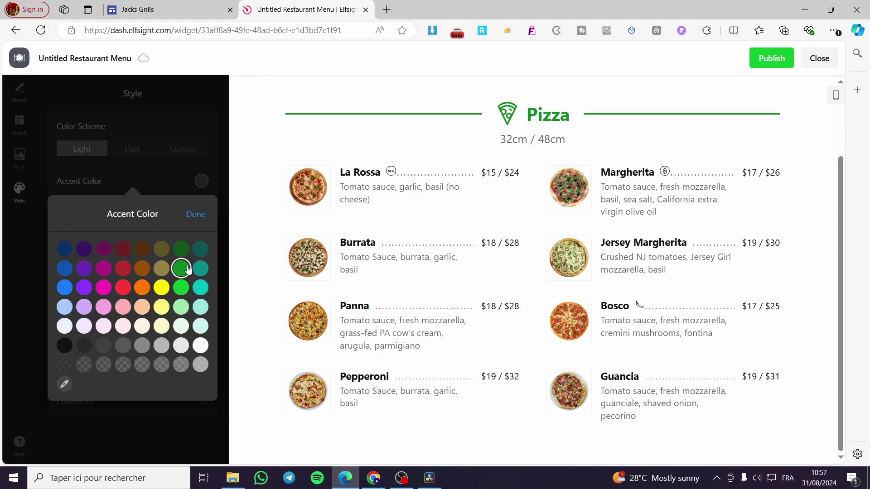
pyautogui.click(123, 288)
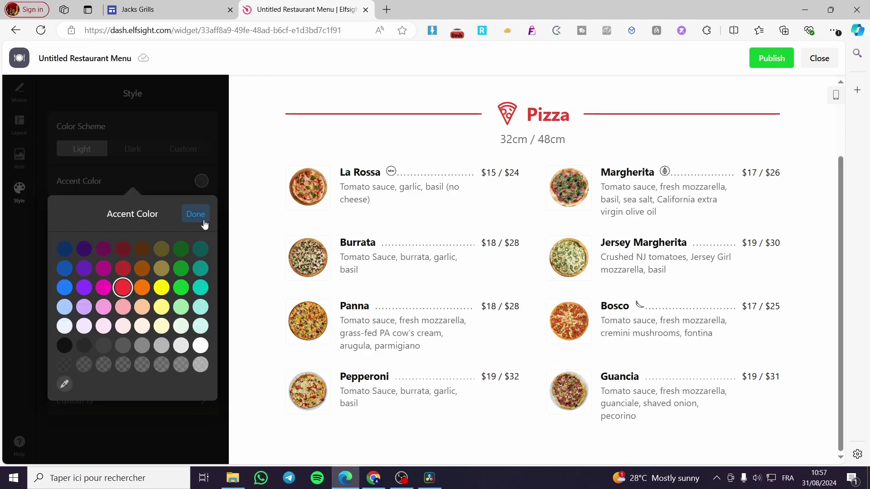
pyautogui.click(205, 224)
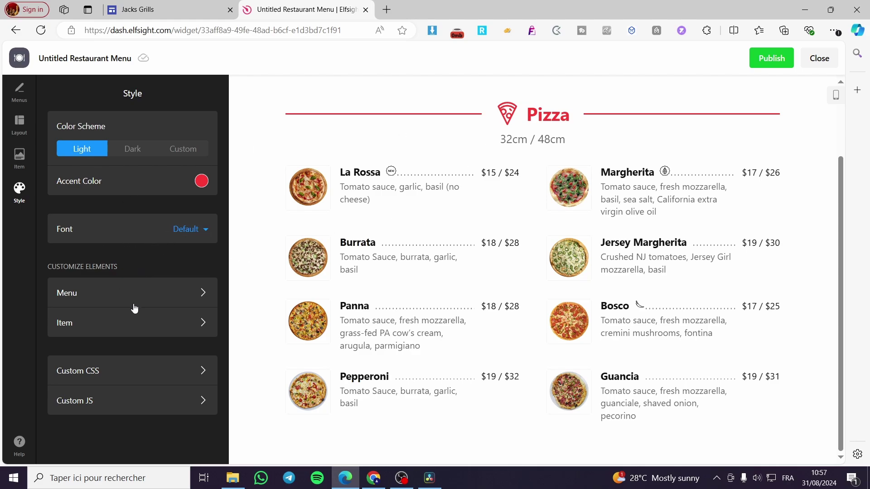
# - Look through the style settings for the menu element and the font sizes for the item element
pyautogui.click(108, 294)
pyautogui.click(63, 93)
pyautogui.click(93, 323)
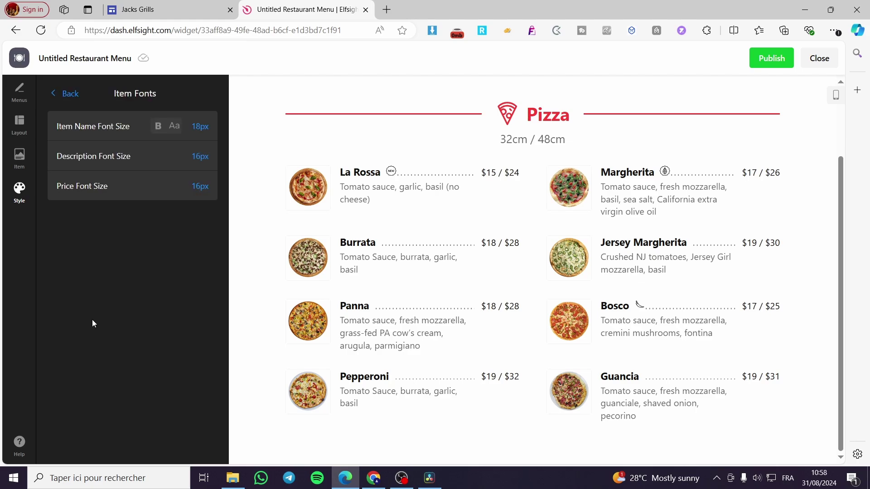
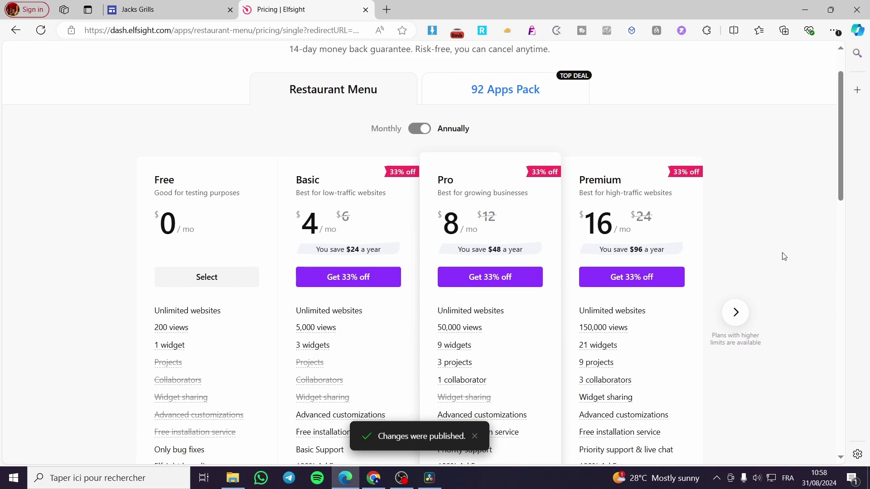
# - Compare the Restaurant Menu pricing plans and select the Free plan
pyautogui.click(479, 442)
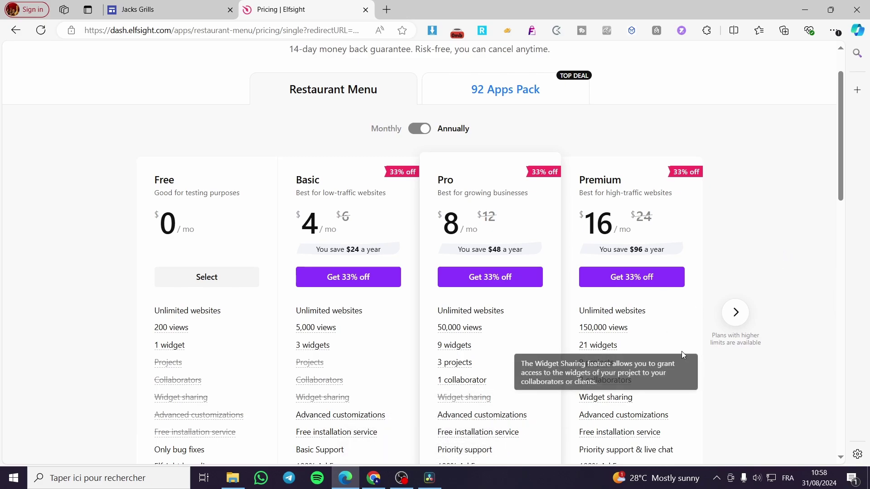
pyautogui.scroll(-3, 745, 320)
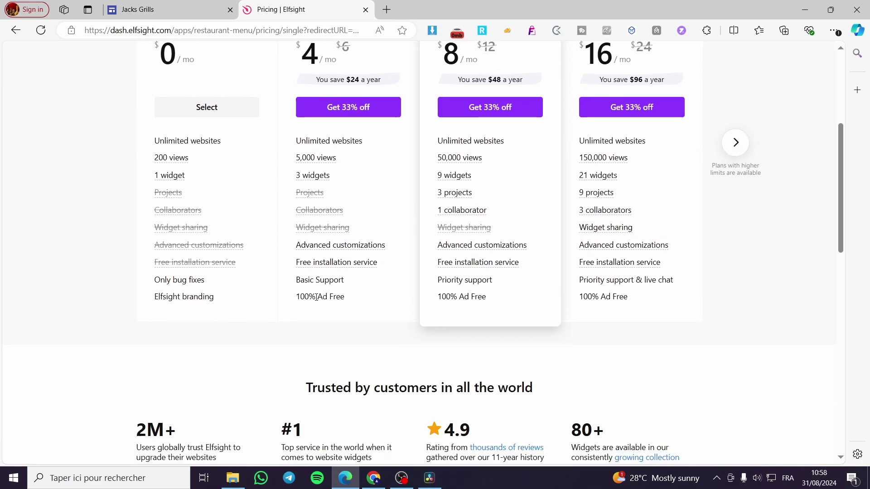
pyautogui.scroll(4, 316, 298)
pyautogui.scroll(-1, 236, 278)
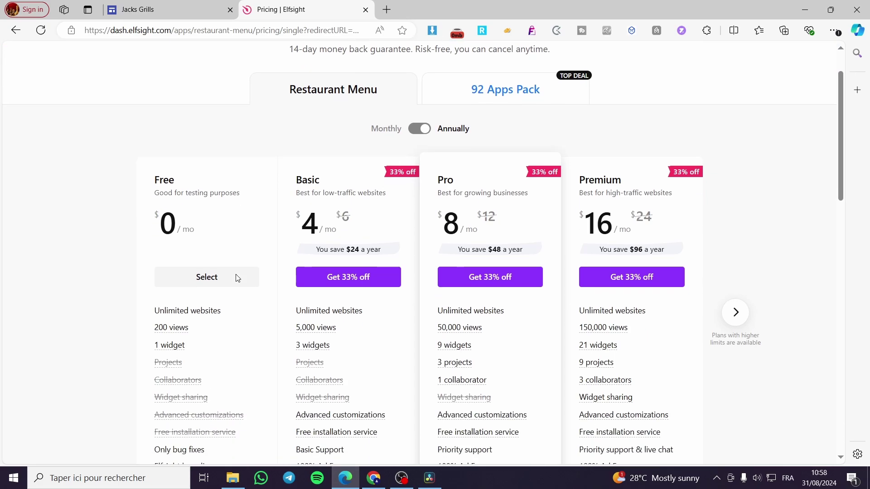
pyautogui.click(202, 278)
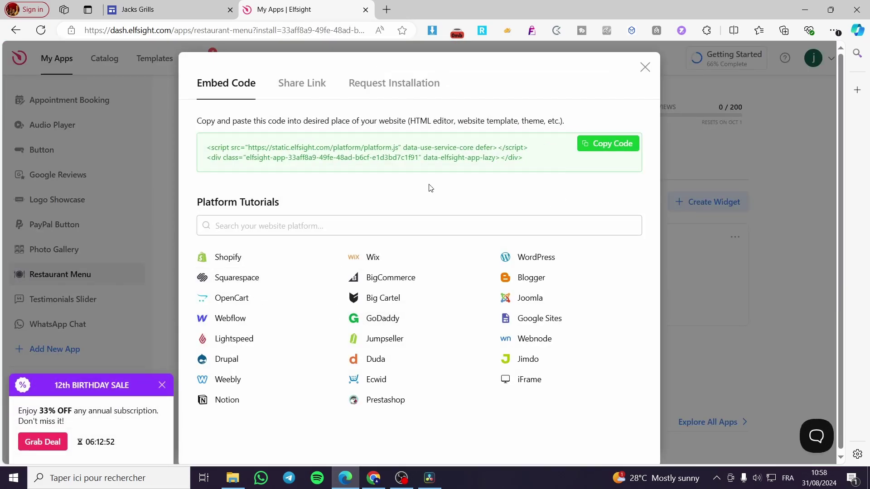
# - Dismiss the sale offer, copy the widget's embed code, and switch to the Jacks Grills site in Google Sites
pyautogui.click(162, 386)
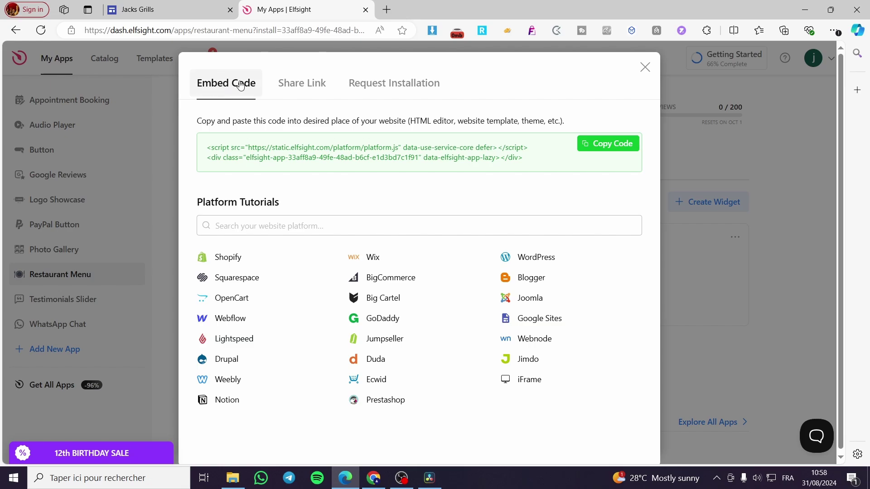
pyautogui.click(622, 150)
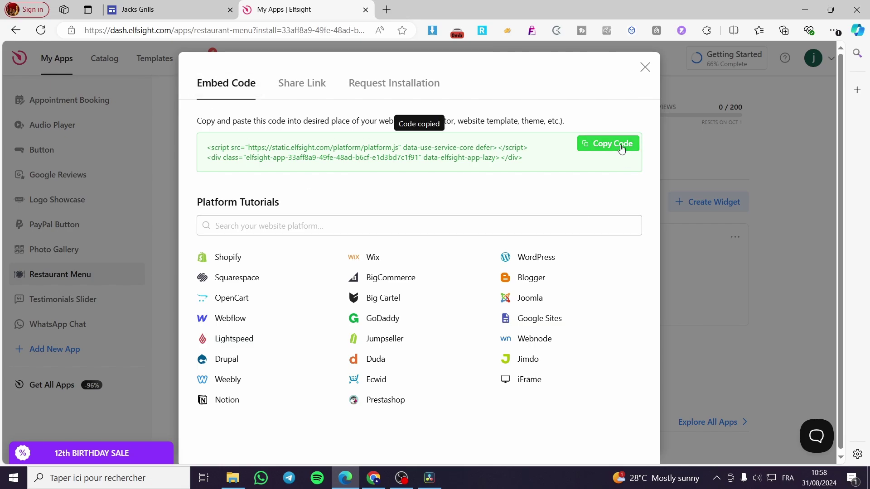
pyautogui.click(166, 6)
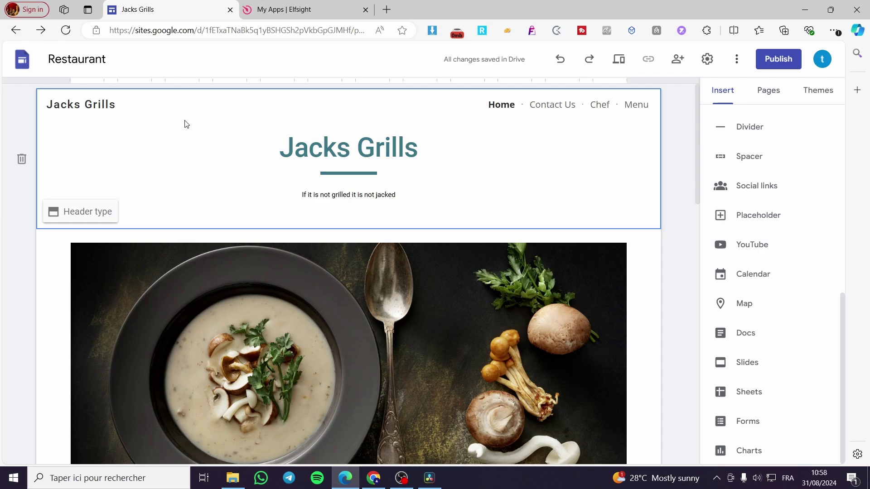
# - Insert the copied Elfsight code on the Home page as an embed-code block
pyautogui.scroll(9, 756, 404)
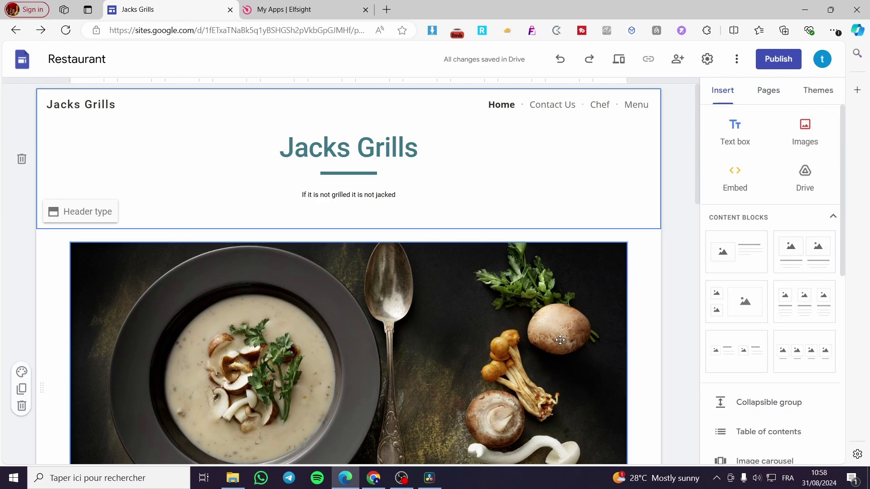
pyautogui.scroll(-1, 560, 340)
pyautogui.scroll(1, 560, 340)
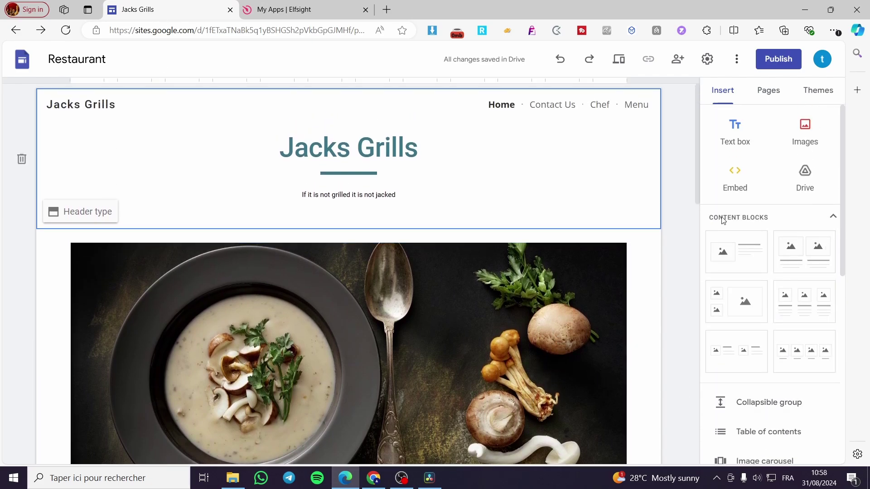
pyautogui.click(733, 173)
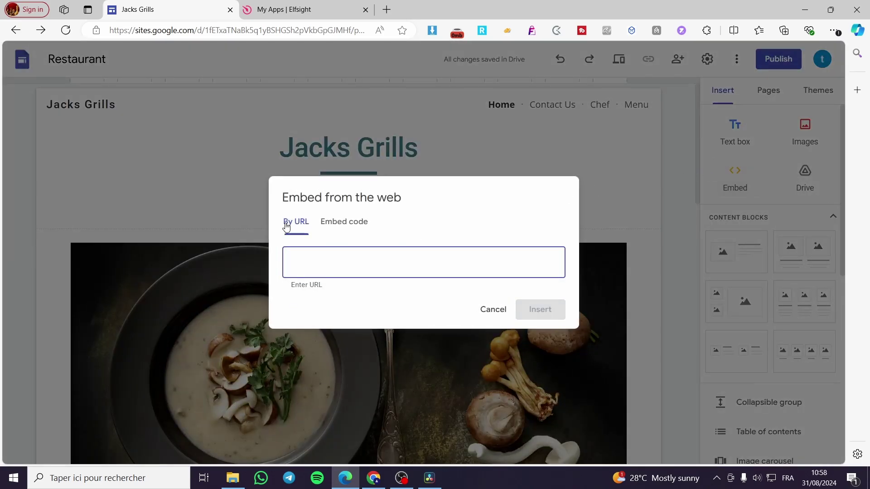
pyautogui.click(349, 225)
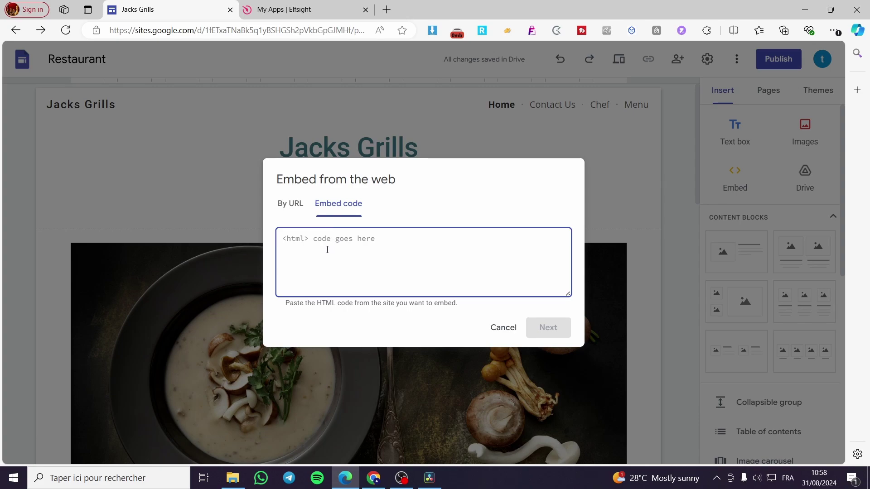
pyautogui.hotkey('ctrl', 'v')
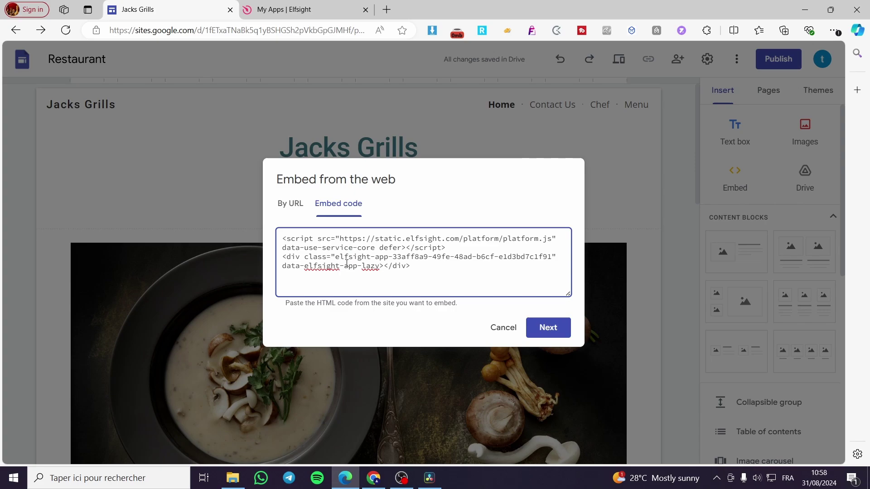
pyautogui.click(554, 332)
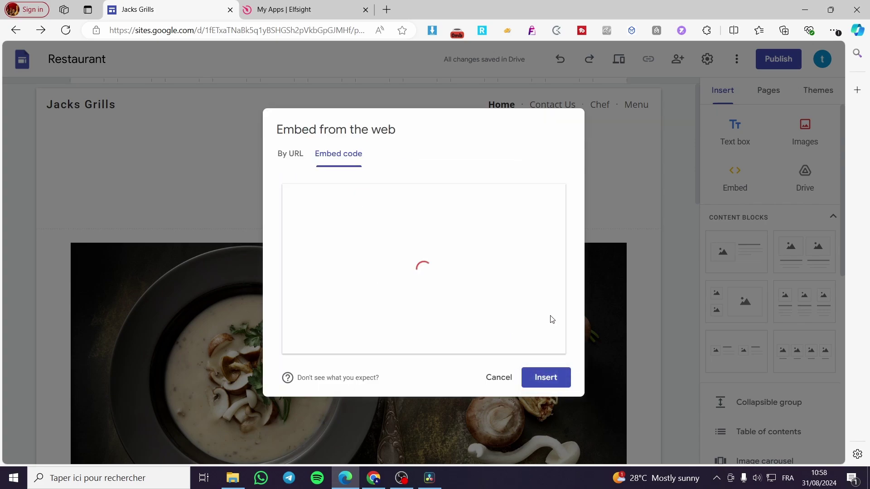
pyautogui.click(554, 380)
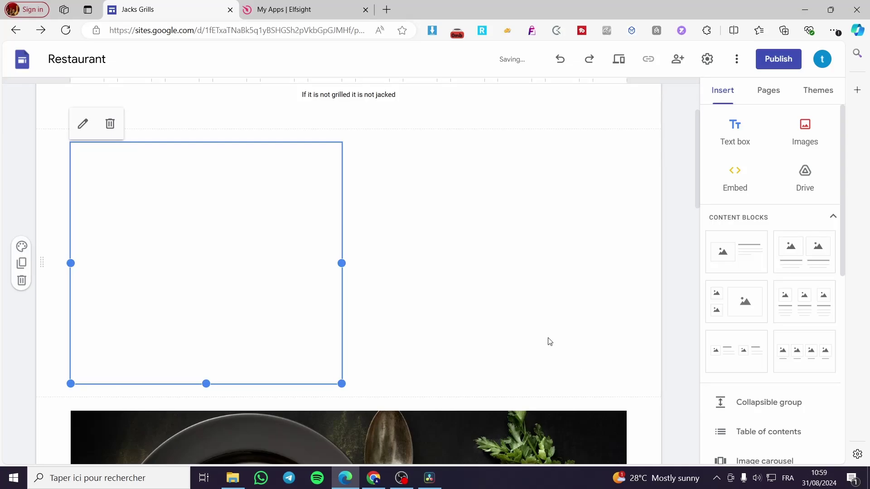
# - Widen the embedded menu widget to the full content width and lengthen it to fit all the pizza items
pyautogui.moveTo(342, 263); pyautogui.dragTo(639, 280)
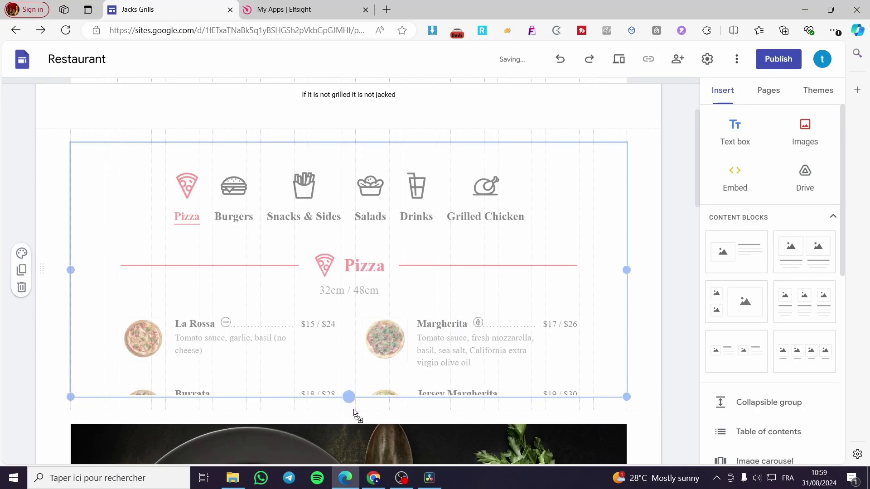
pyautogui.moveTo(349, 383); pyautogui.dragTo(361, 457)
pyautogui.scroll(-3, 420, 319)
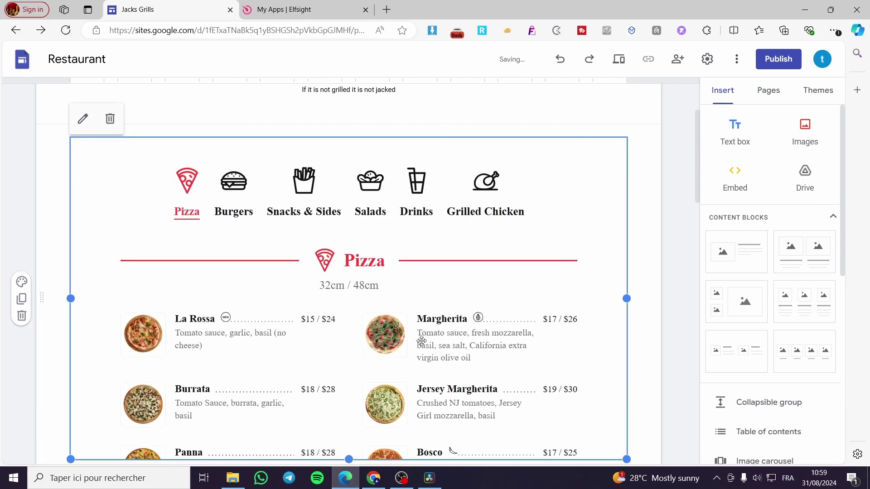
pyautogui.moveTo(349, 300); pyautogui.dragTo(354, 379)
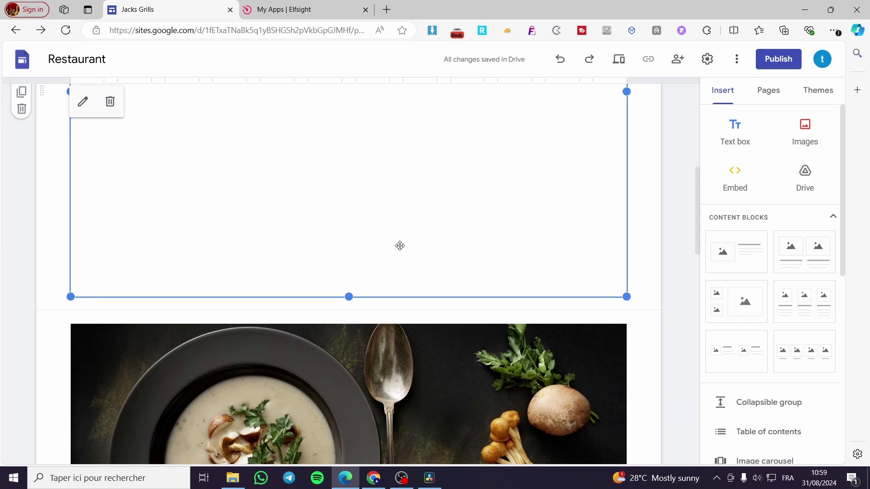
pyautogui.scroll(-4, 401, 249)
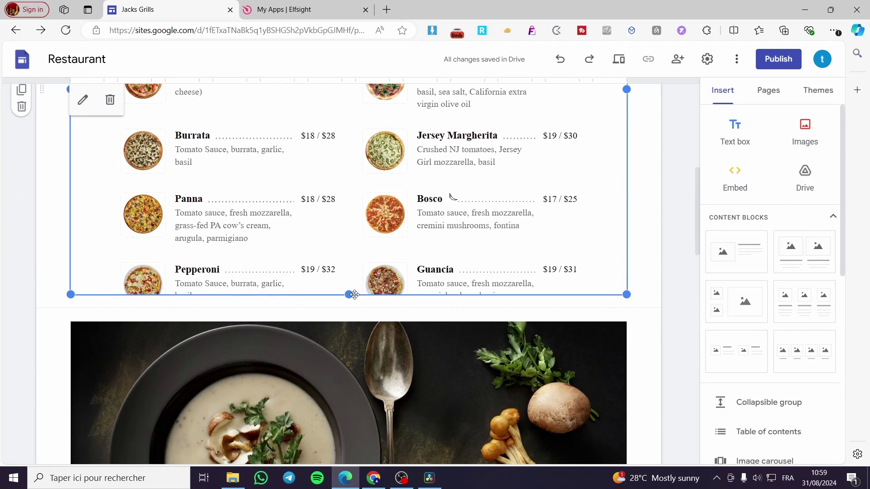
pyautogui.moveTo(350, 295); pyautogui.dragTo(355, 319)
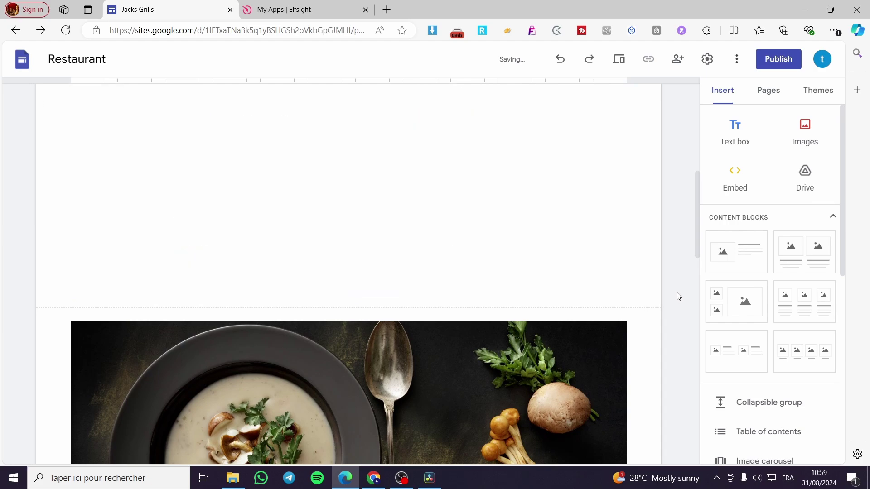
# - Move the menu widget section below the four-column image row that starts with Japanese food, and check its placement
pyautogui.scroll(3, 215, 303)
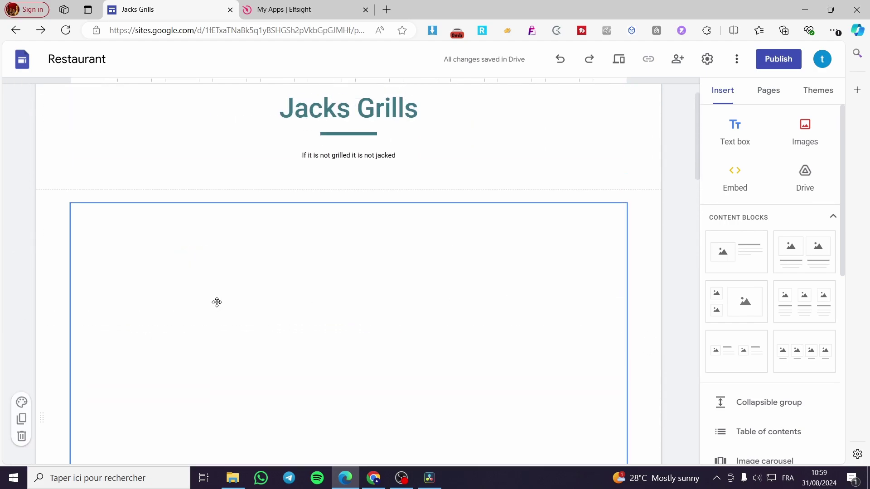
pyautogui.scroll(-4, 152, 334)
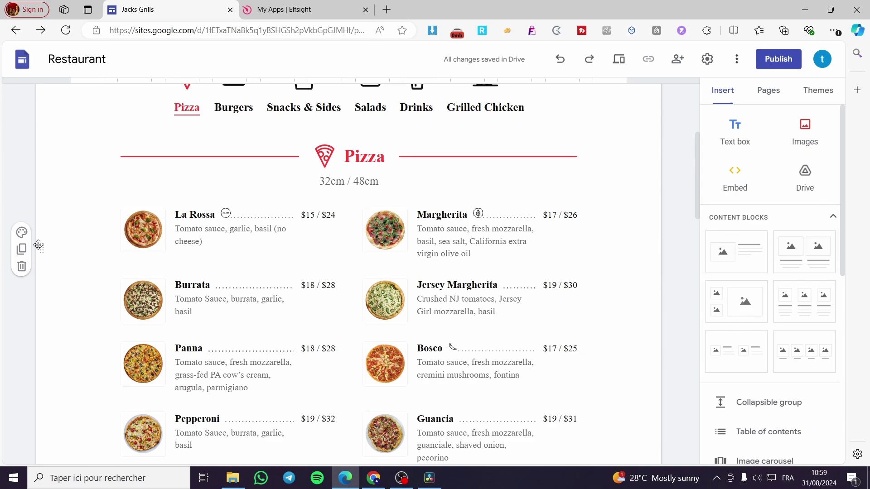
pyautogui.moveTo(42, 247); pyautogui.dragTo(75, 263)
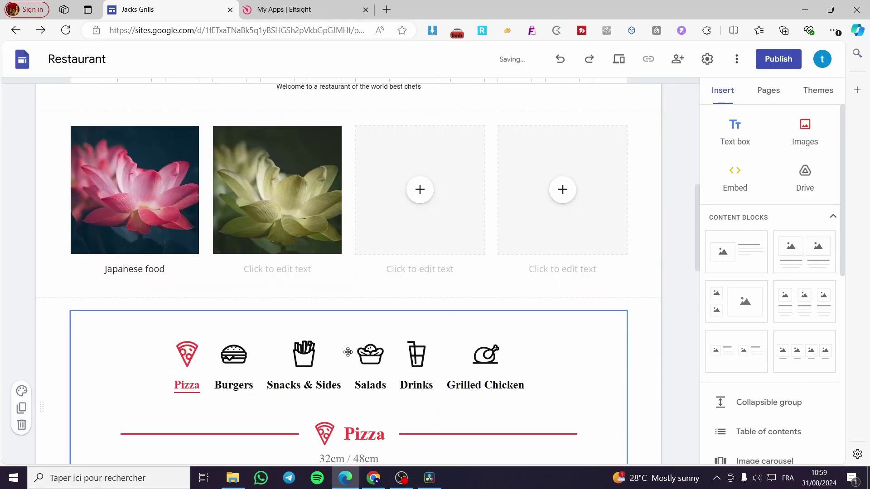
pyautogui.scroll(-10, 350, 352)
pyautogui.scroll(3, 377, 287)
pyautogui.scroll(2, 538, 295)
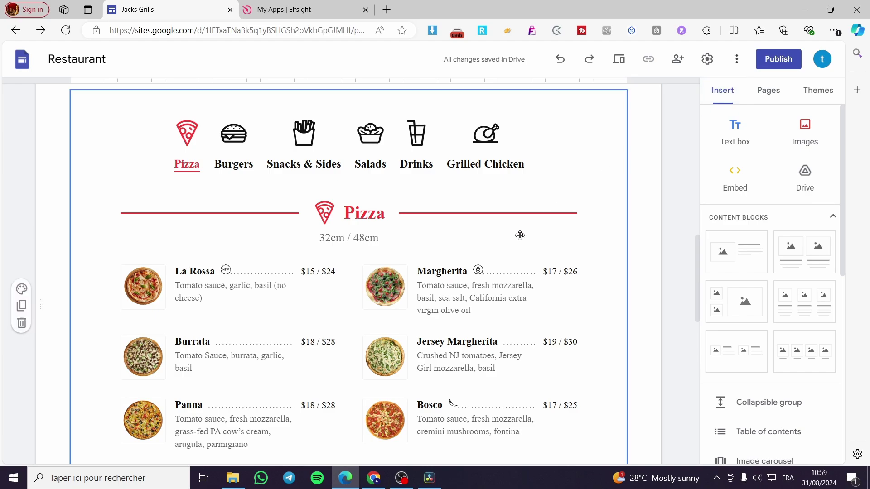
# - Publish the site to the web at the address jacksgrills and open the published site
pyautogui.click(778, 58)
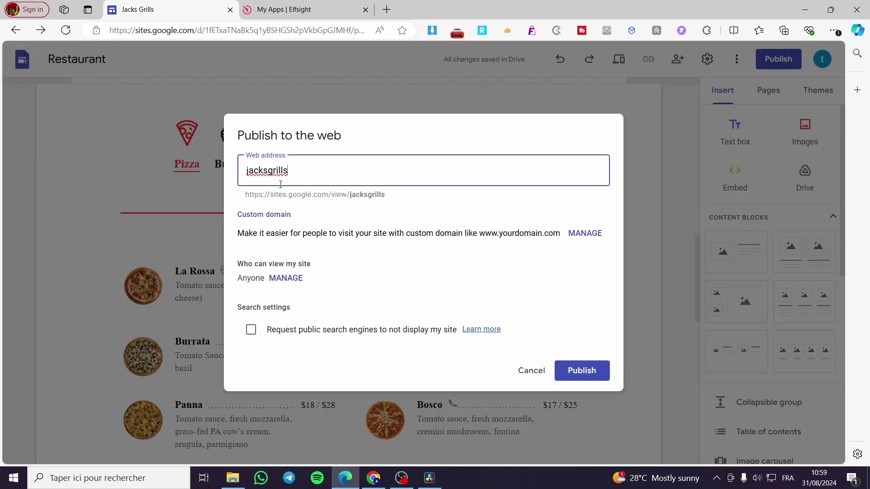
pyautogui.click(601, 377)
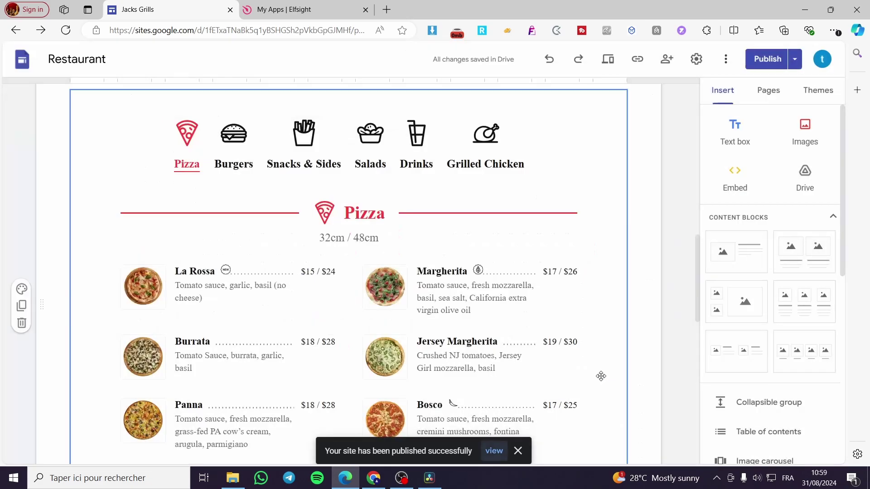
pyautogui.click(494, 452)
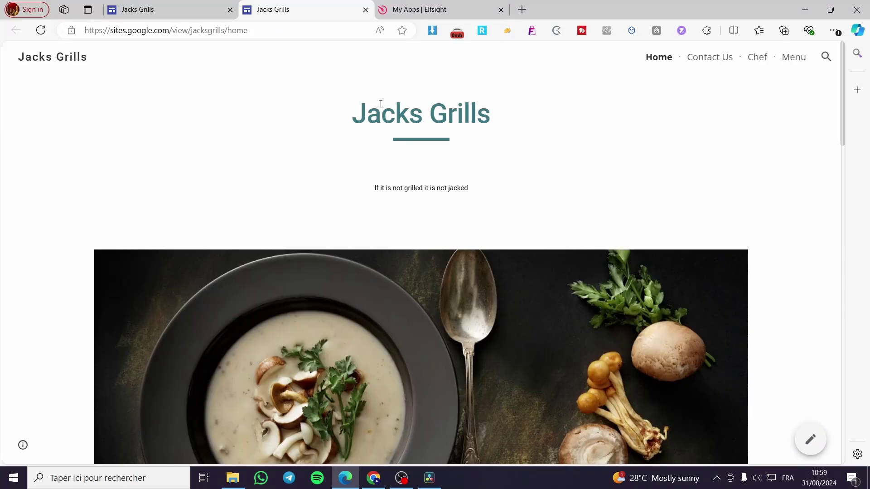
# - Check the published Home page's menu widget by viewing the Burgers category, its enlarged item photos and Snacks & Sides, and return to the site editor
pyautogui.scroll(-20, 606, 222)
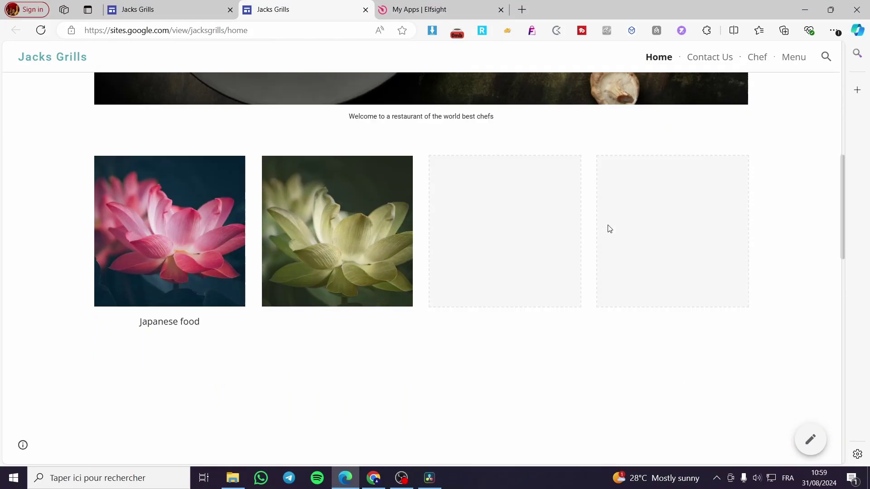
pyautogui.scroll(-5, 461, 233)
pyautogui.scroll(10, 460, 229)
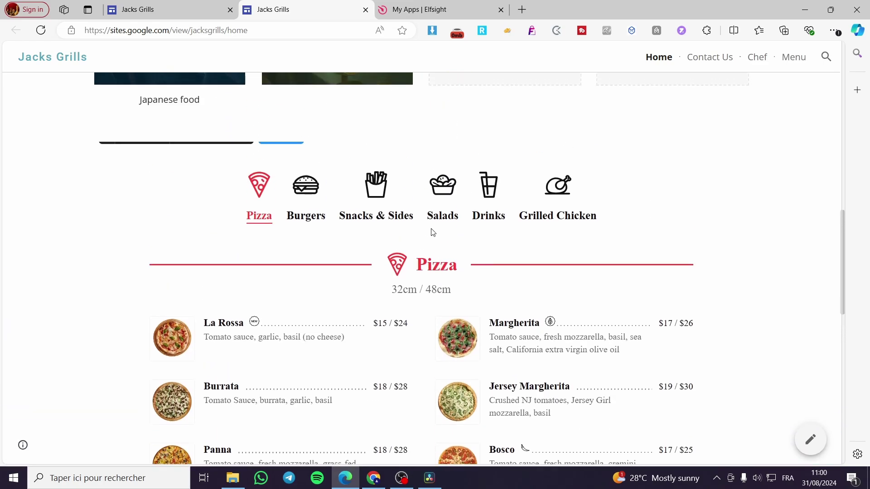
pyautogui.click(318, 211)
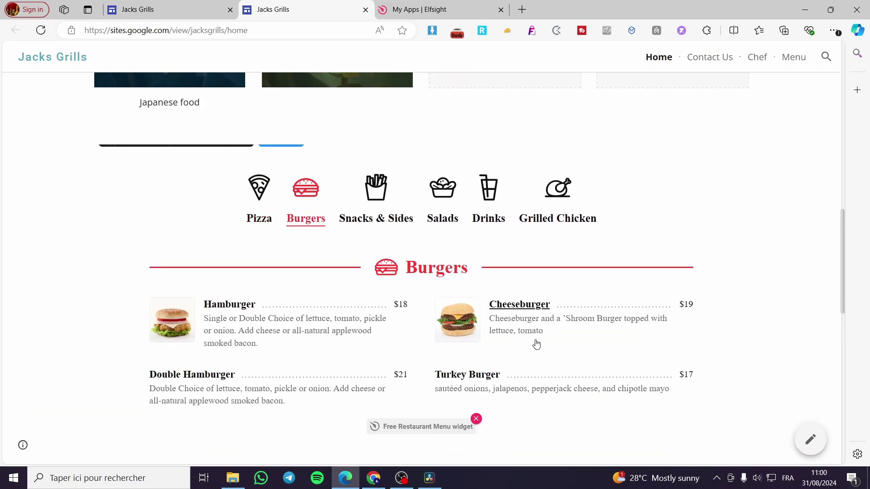
pyautogui.click(544, 311)
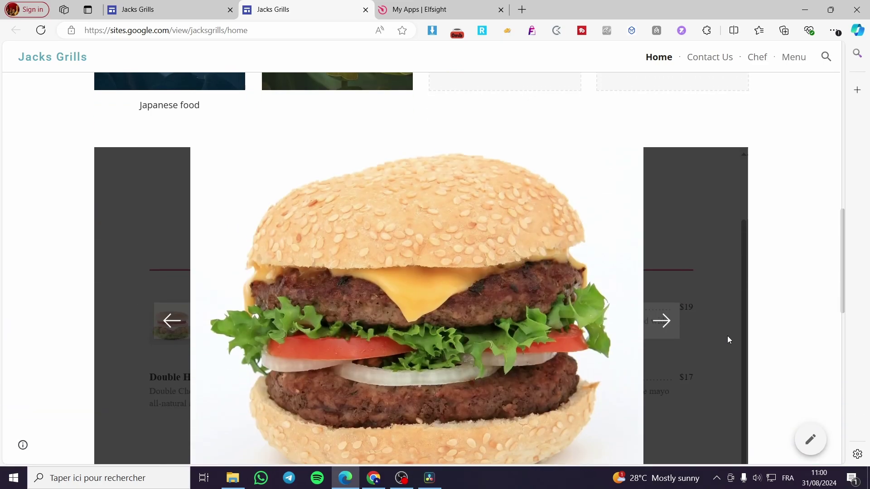
pyautogui.click(674, 329)
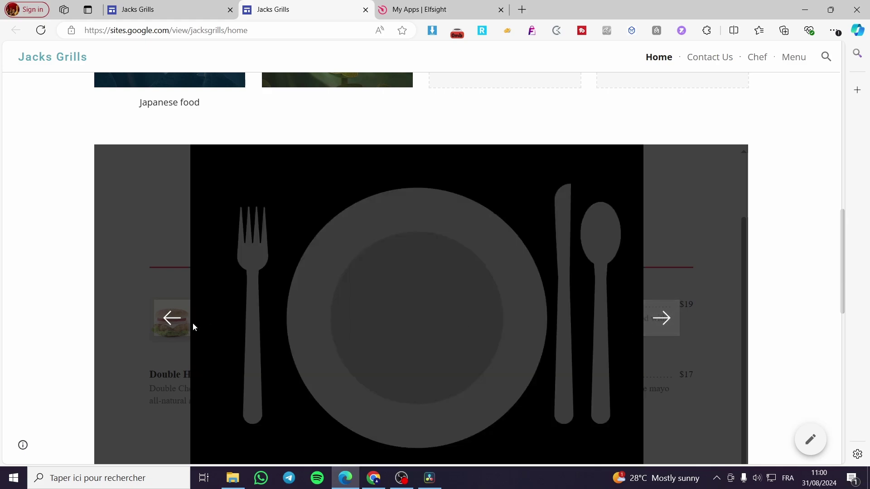
pyautogui.click(113, 321)
pyautogui.click(254, 304)
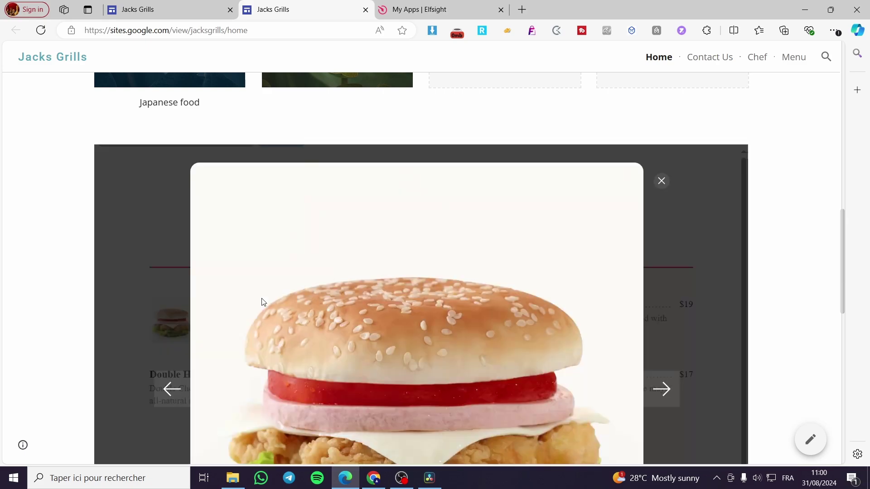
pyautogui.click(115, 315)
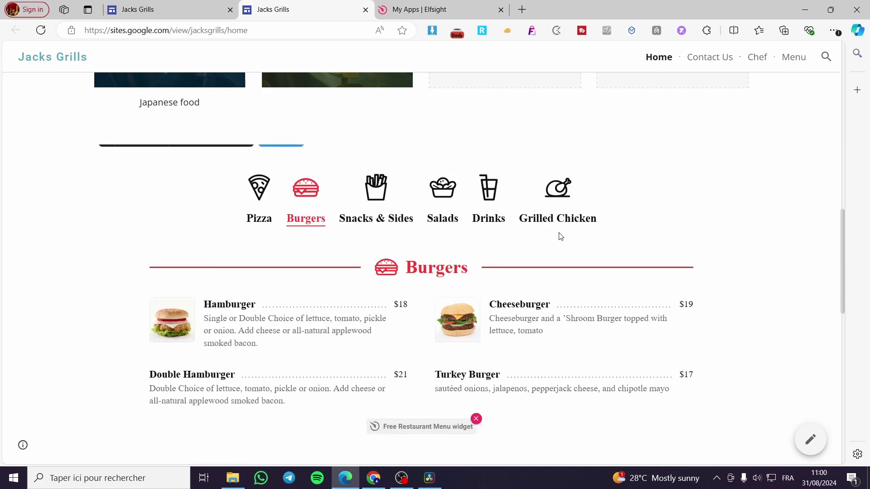
pyautogui.click(378, 176)
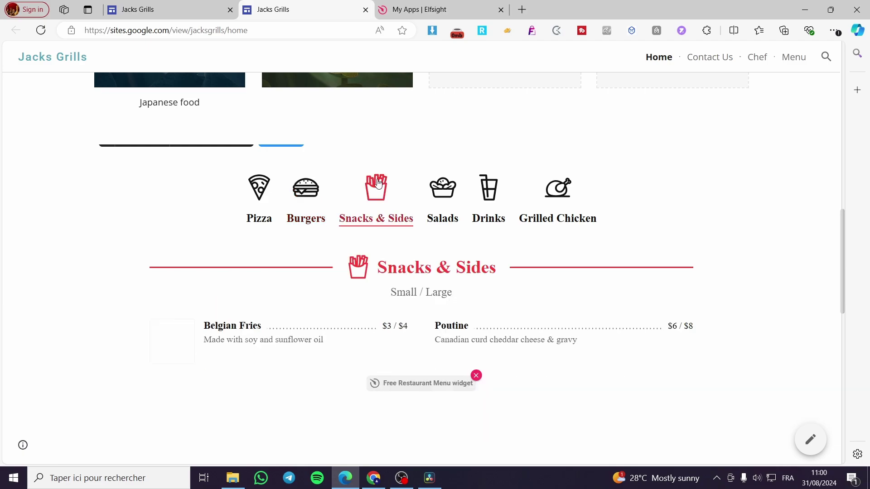
pyautogui.click(365, 10)
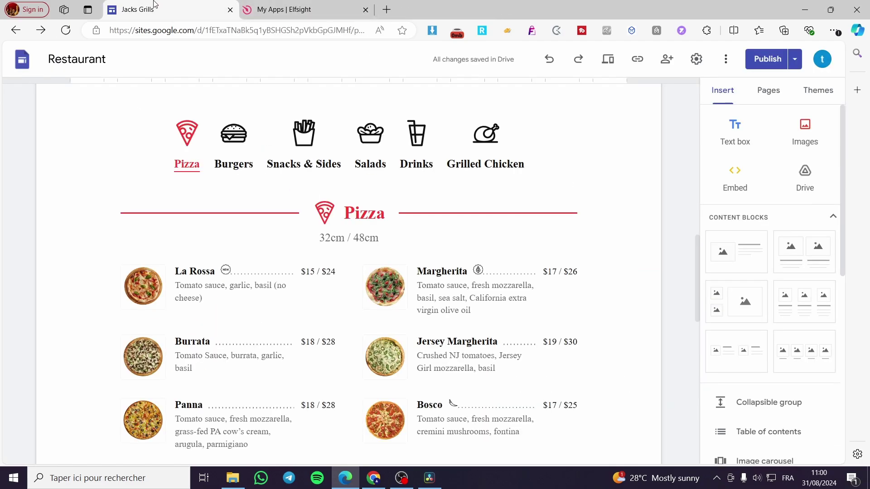
# - Reorder the site's pages so that Contact Us comes last, after Menu
pyautogui.scroll(-8, 449, 274)
pyautogui.scroll(3, 449, 274)
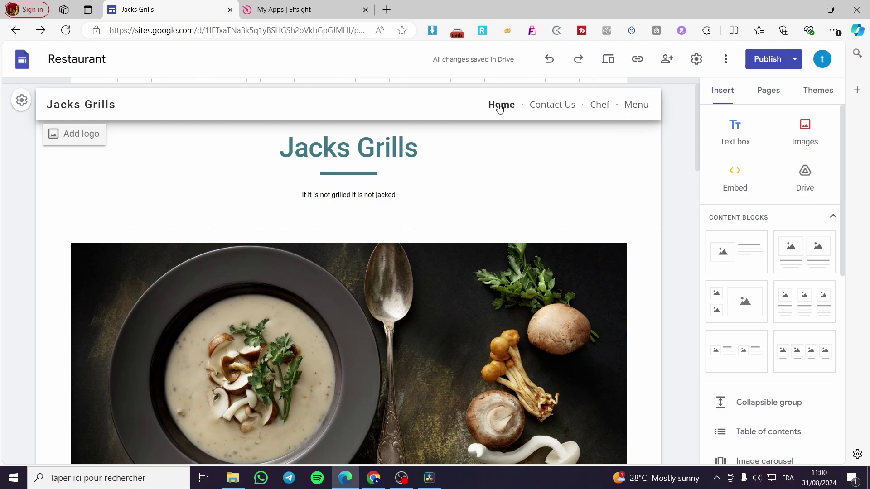
pyautogui.click(780, 95)
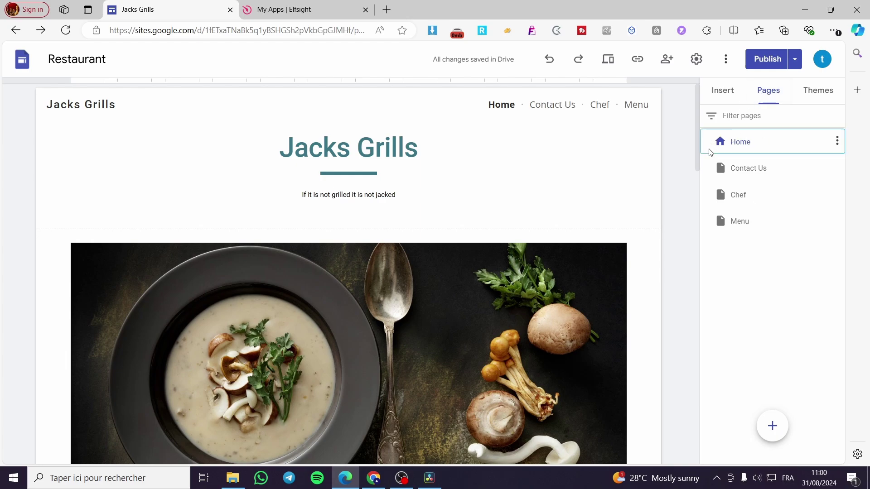
pyautogui.moveTo(740, 147); pyautogui.dragTo(738, 235)
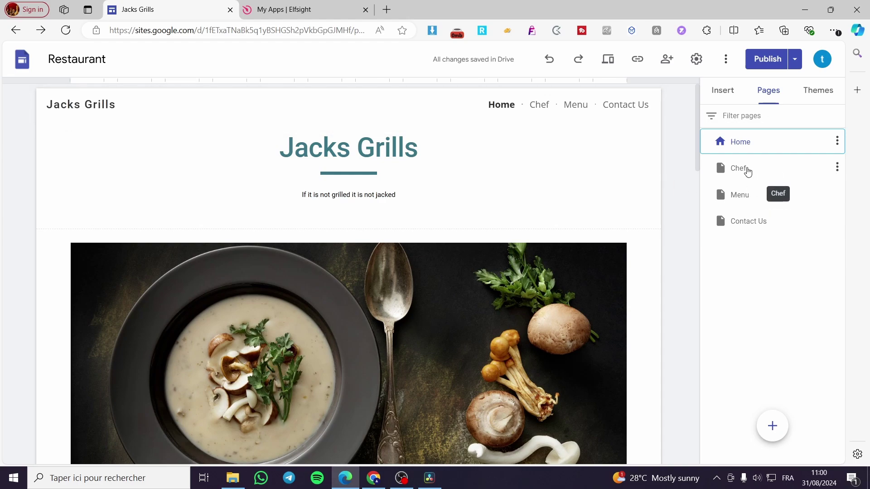
# - Open the Chef page and look through its heading, chef image and bio sections
pyautogui.click(748, 172)
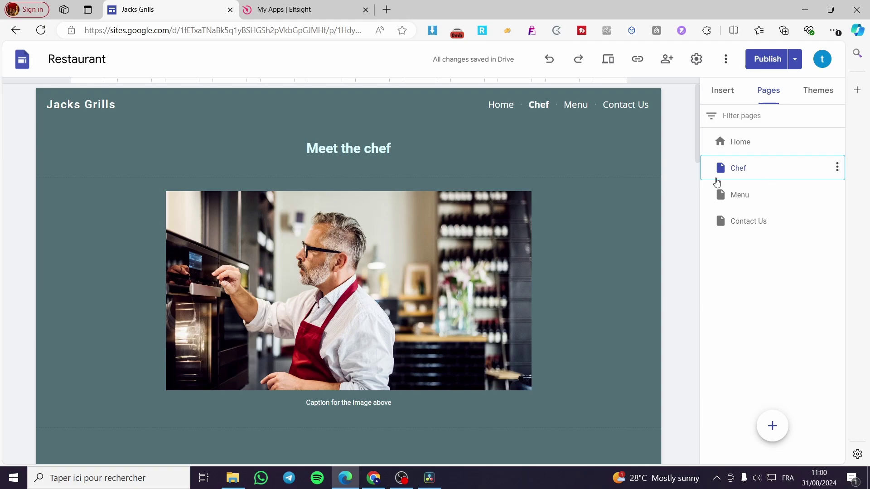
pyautogui.scroll(-10, 573, 211)
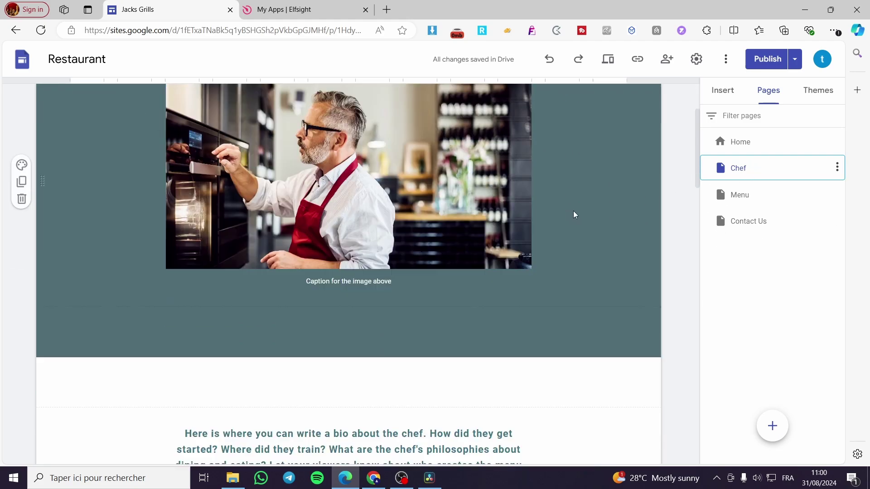
pyautogui.scroll(-5, 590, 208)
pyautogui.scroll(15, 594, 208)
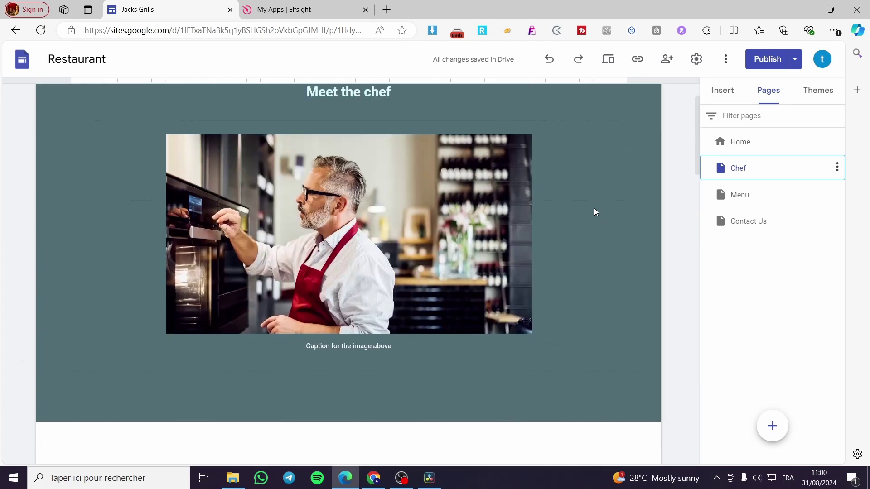
# - Add a new page named Chat Room to the site, without a custom path
pyautogui.moveTo(772, 426)
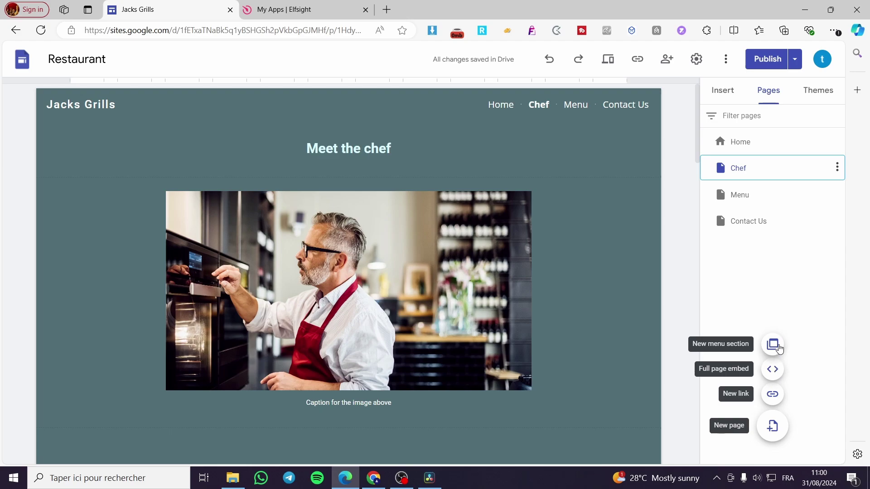
pyautogui.click(773, 427)
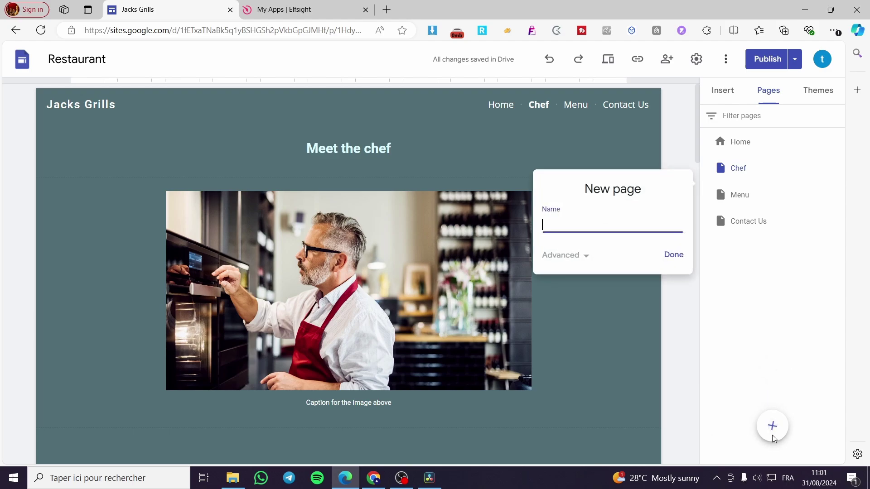
pyautogui.click(586, 257)
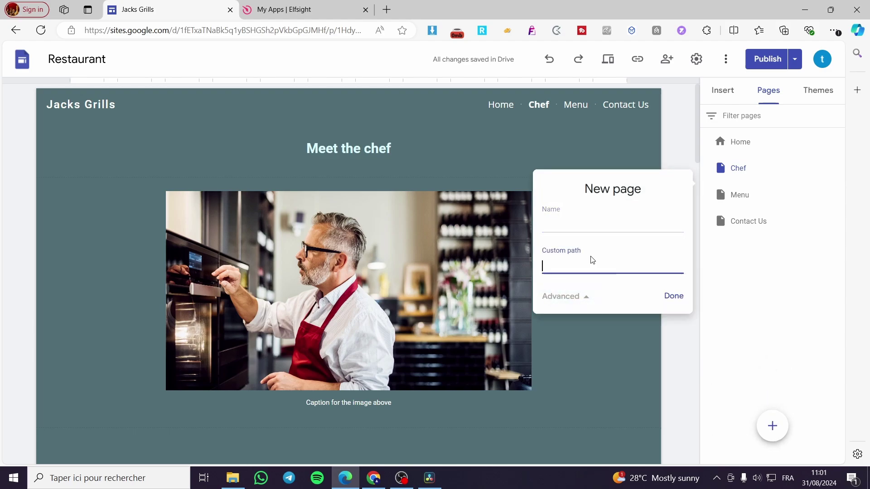
pyautogui.click(589, 290)
pyautogui.click(579, 223)
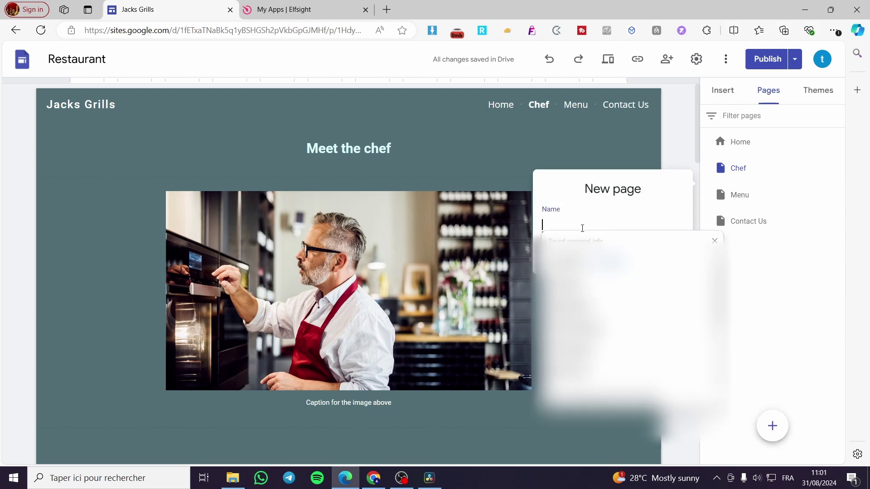
pyautogui.write('Chat Room')
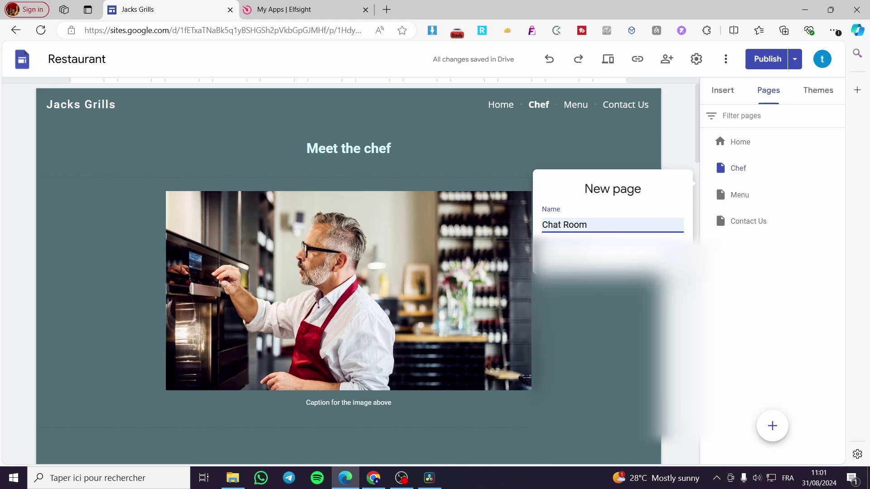
pyautogui.click(670, 255)
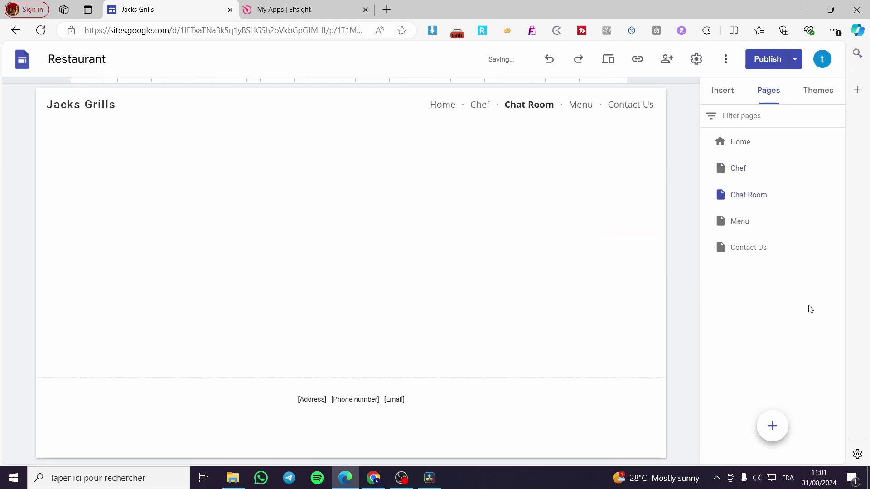
pyautogui.click(605, 316)
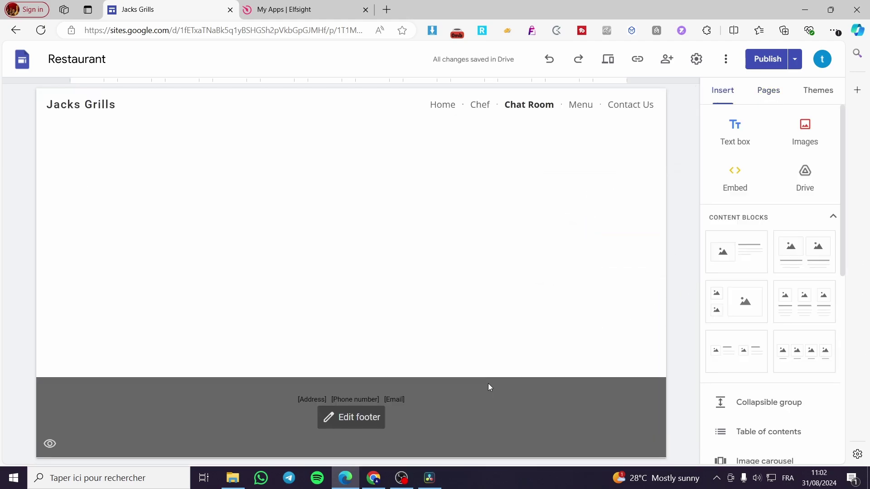